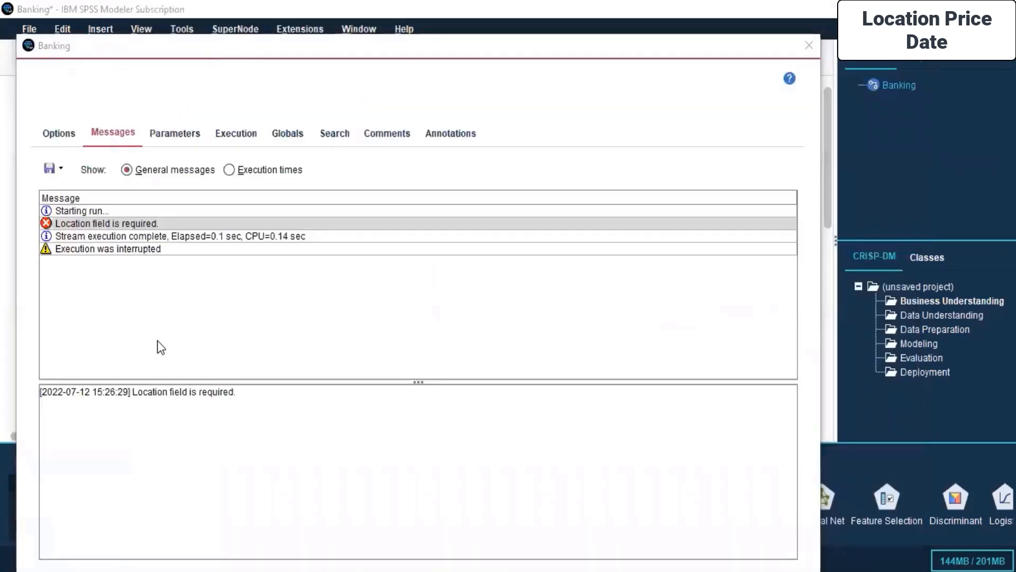
# - Close the Banking stream's messages dialog
pyautogui.moveTo(195, 48); pyautogui.dragTo(149, 82)
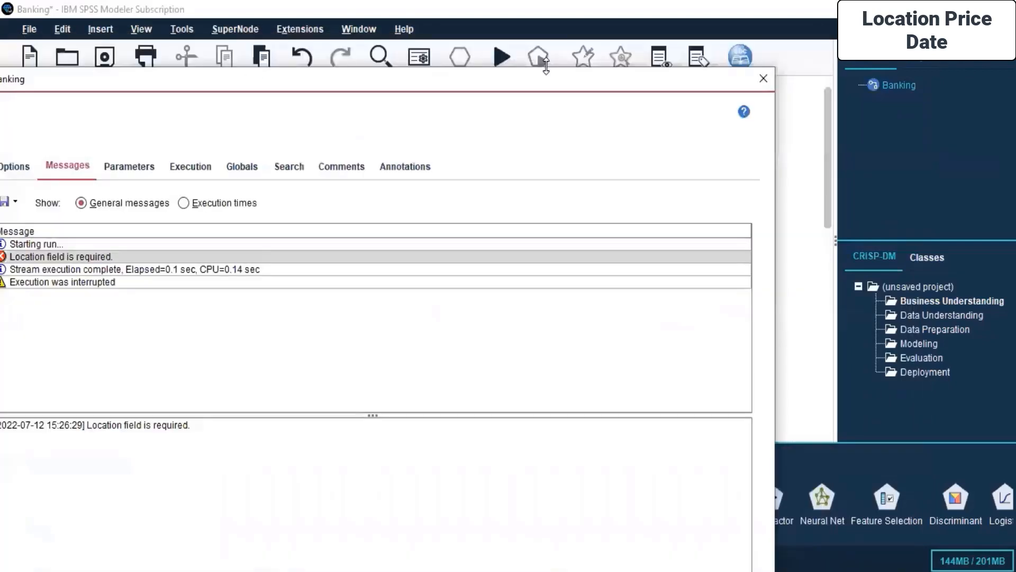
pyautogui.click(756, 84)
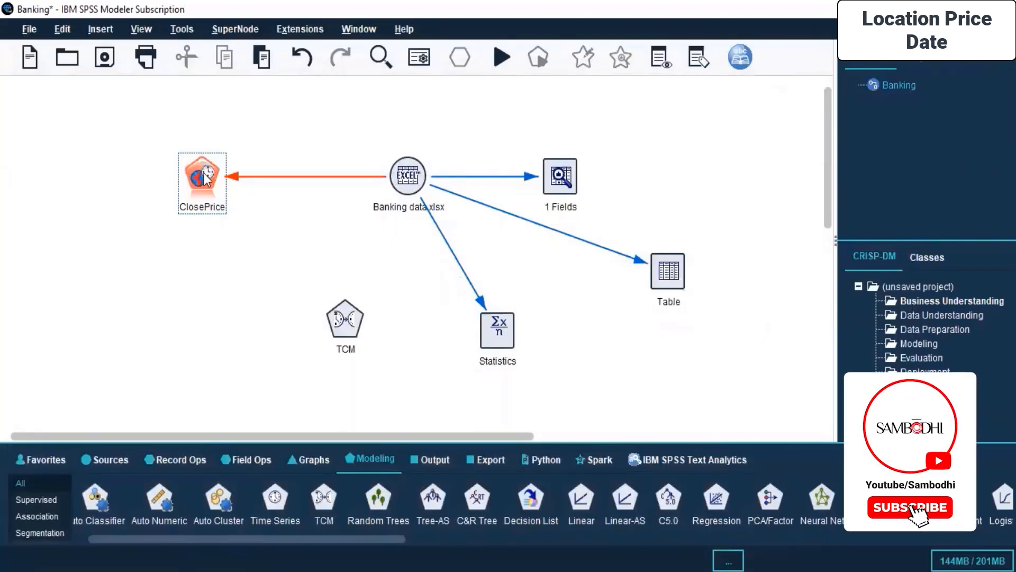
# - Switch to File Explorer and browse the Desktop folders for a suitable dataset
pyautogui.moveTo(419, 570)
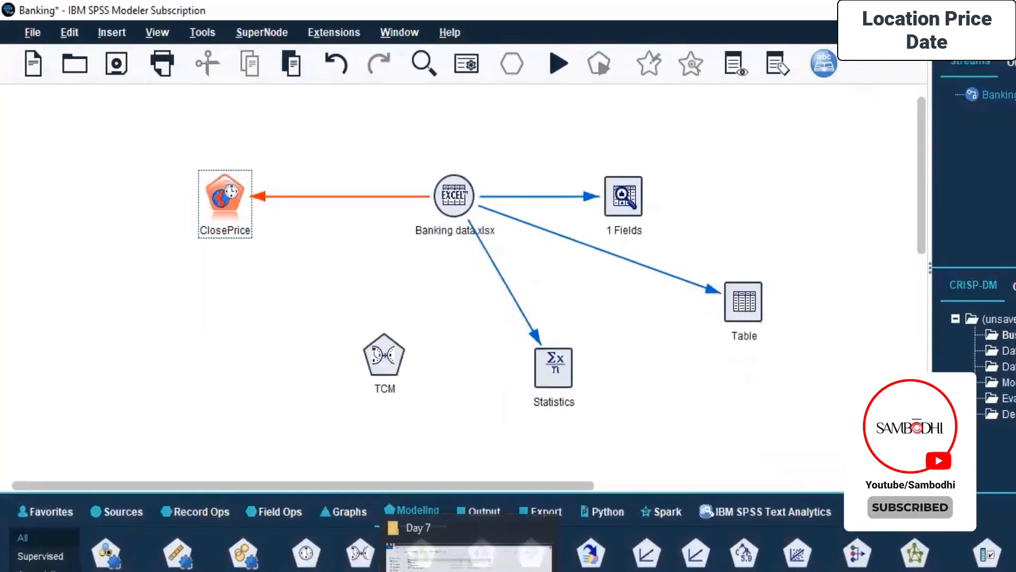
pyautogui.click(418, 529)
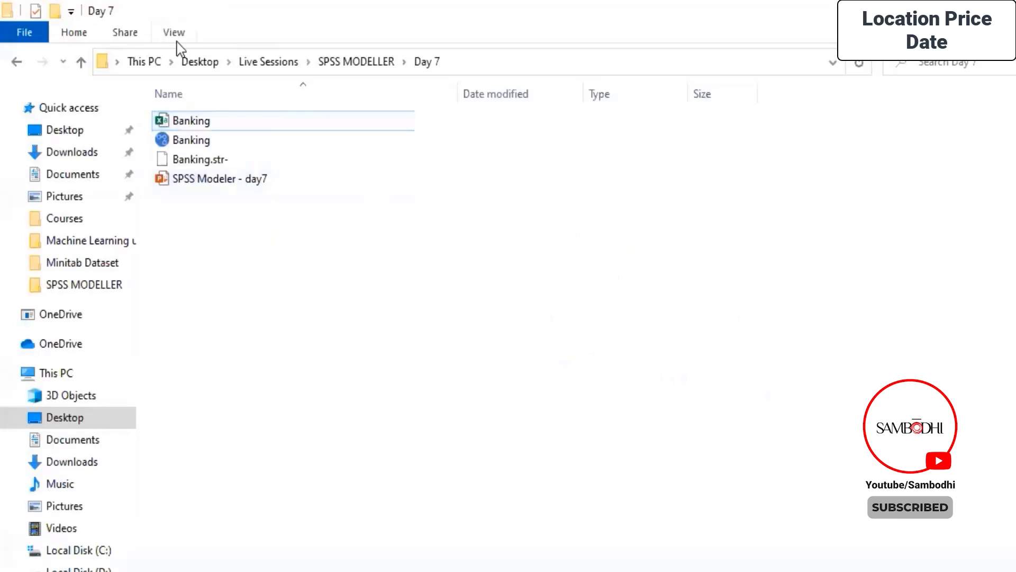
pyautogui.click(201, 61)
pyautogui.doubleClick(206, 180)
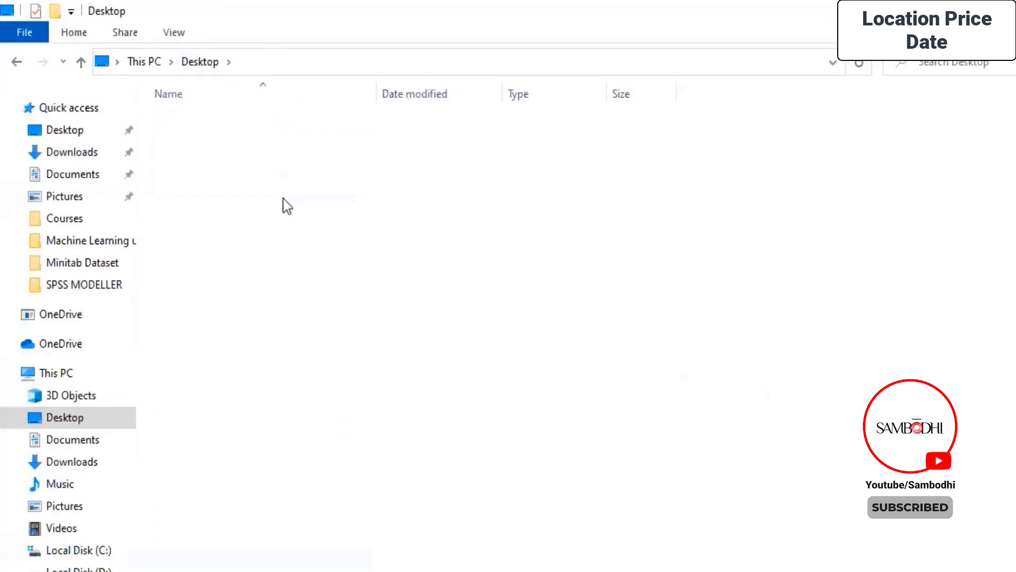
pyautogui.scroll(-2, 228, 318)
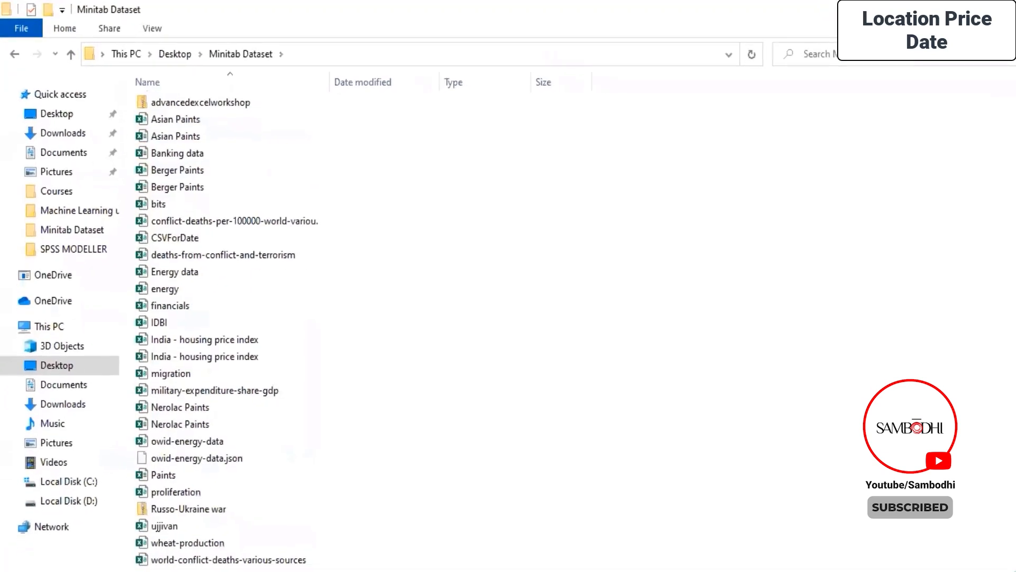
pyautogui.scroll(-1, 228, 317)
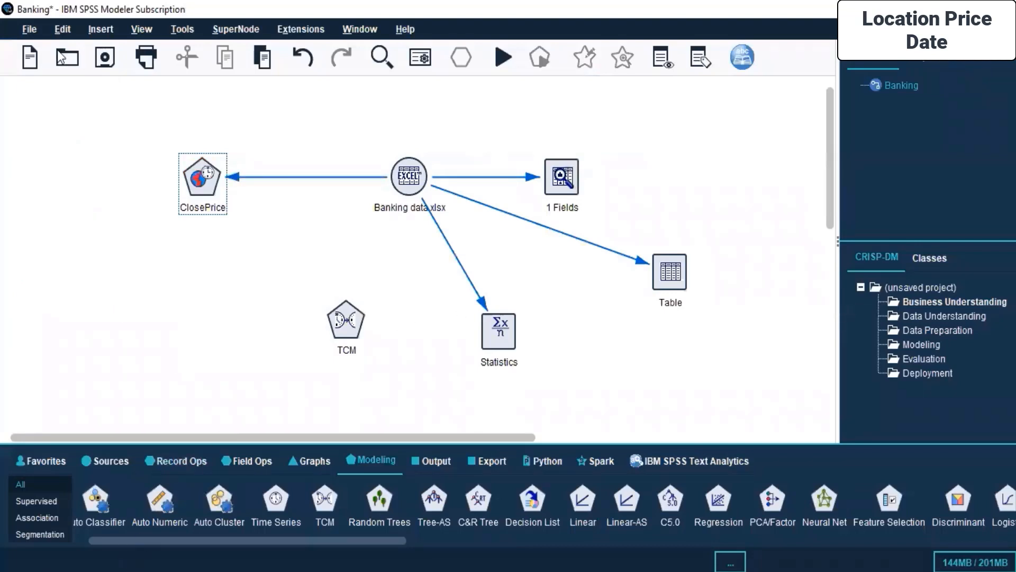
# - Create a new stream and add a Fixed File source node to it
pyautogui.click(30, 57)
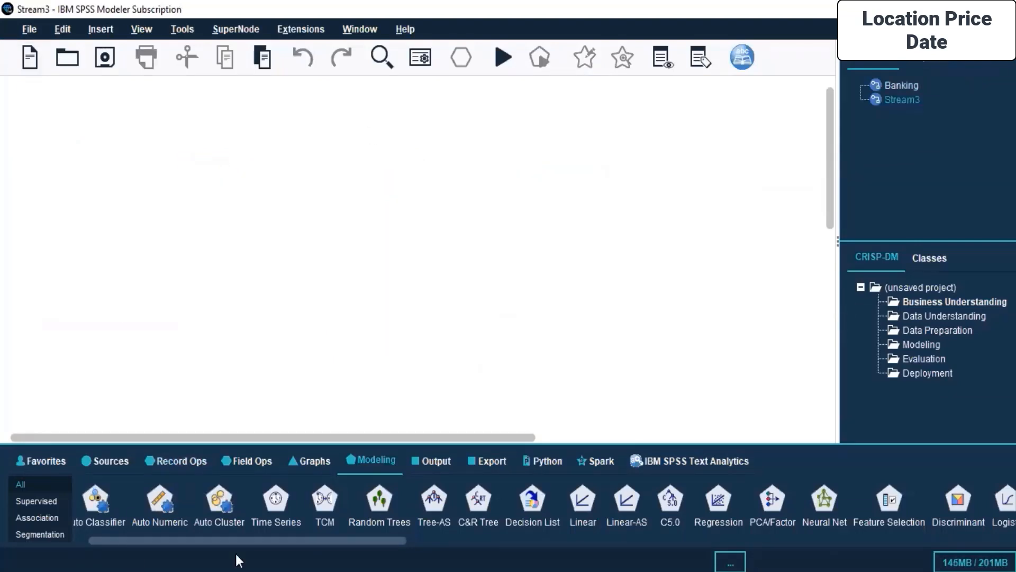
pyautogui.click(108, 460)
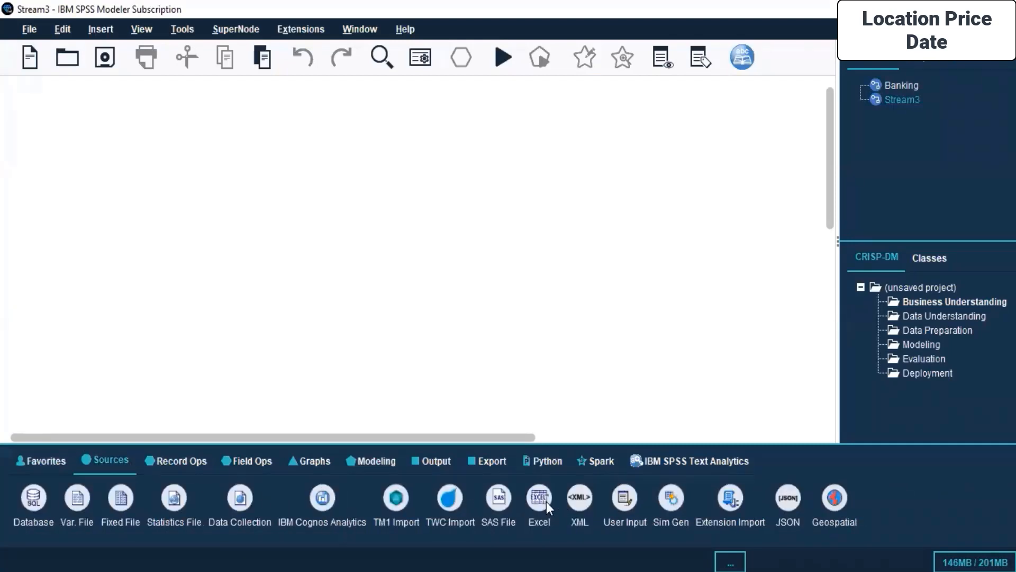
pyautogui.doubleClick(121, 499)
# - Load world-conflict-deaths-various-sources.csv from the Desktop's Minitab Dataset folder into the Fixed File node
pyautogui.rightClick(53, 170)
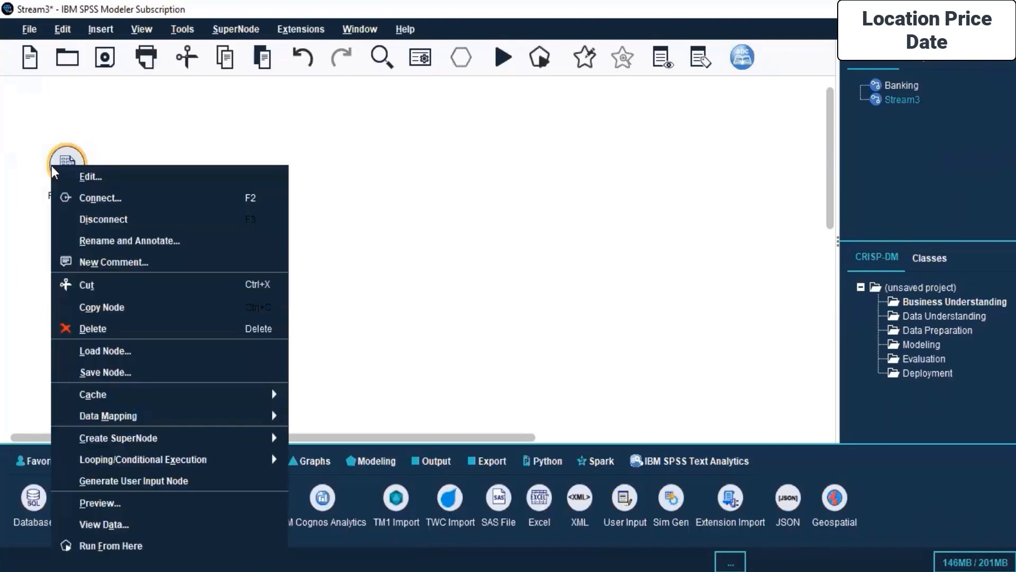
pyautogui.click(119, 175)
pyautogui.click(488, 194)
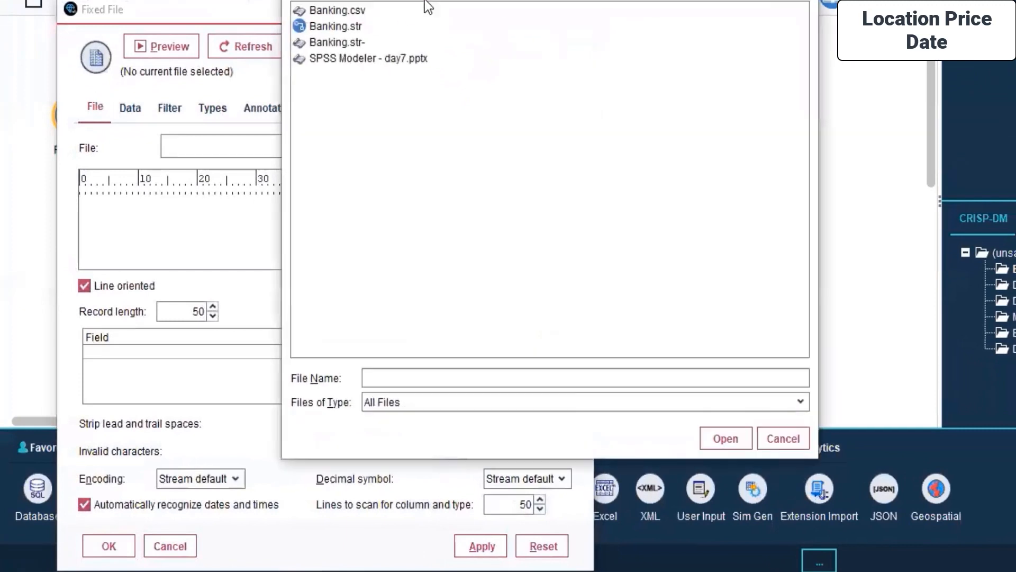
pyautogui.click(532, 19)
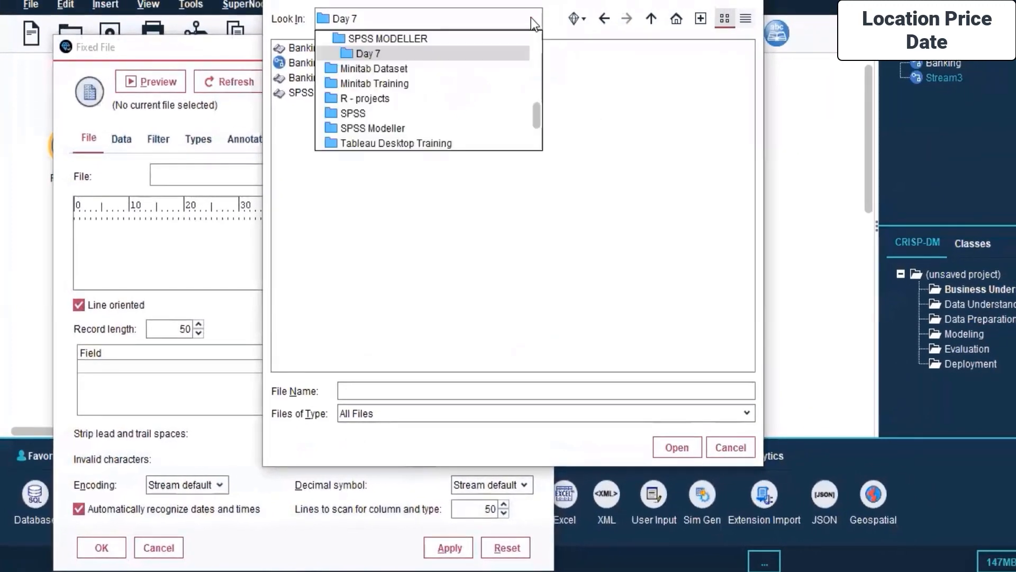
pyautogui.scroll(5, 387, 144)
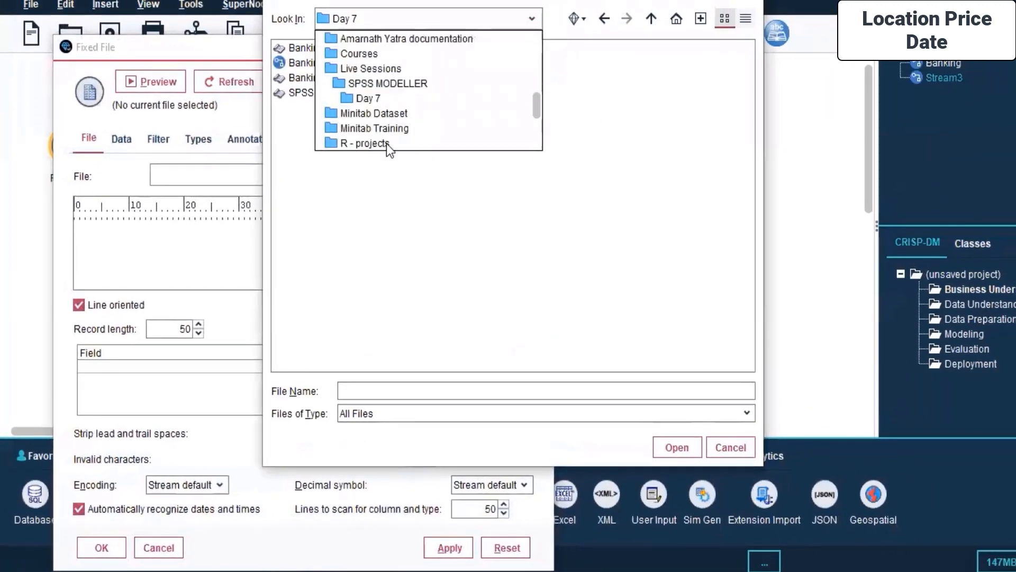
pyautogui.click(351, 53)
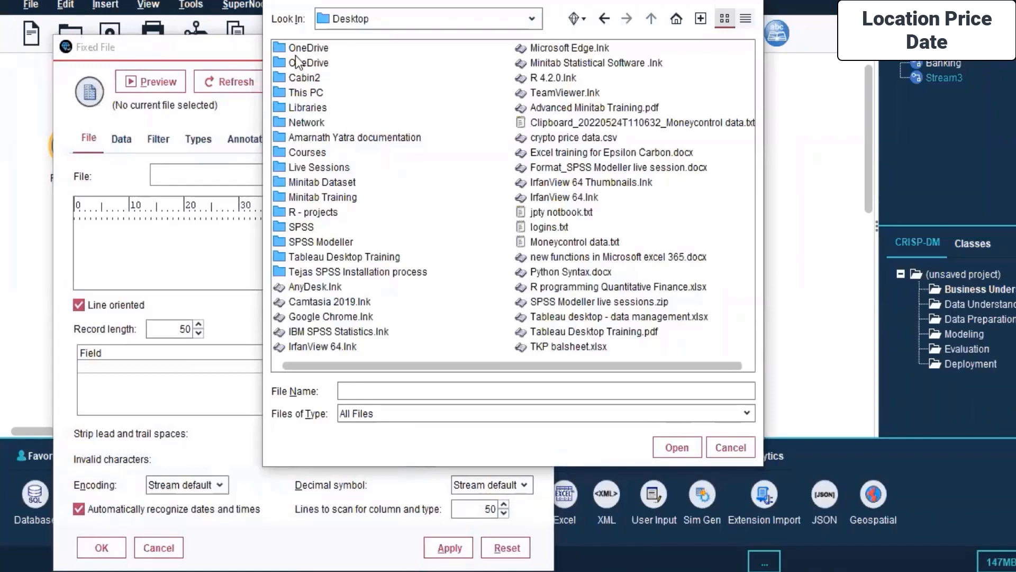
pyautogui.doubleClick(308, 182)
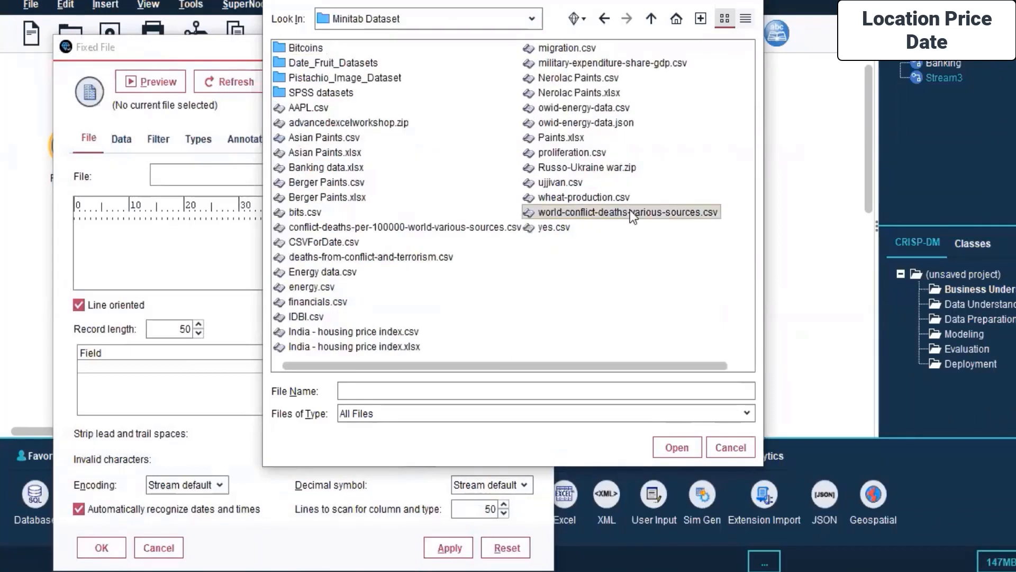
pyautogui.click(629, 212)
pyautogui.click(677, 447)
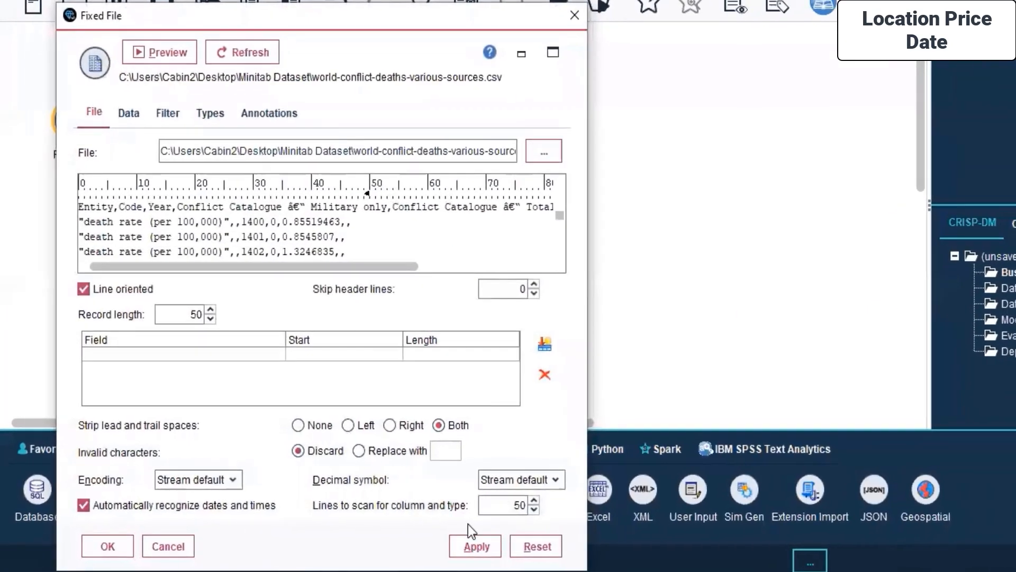
# - Preview the conflict-deaths file and try to read its field values in the Fixed File node
pyautogui.click(128, 115)
pyautogui.click(167, 114)
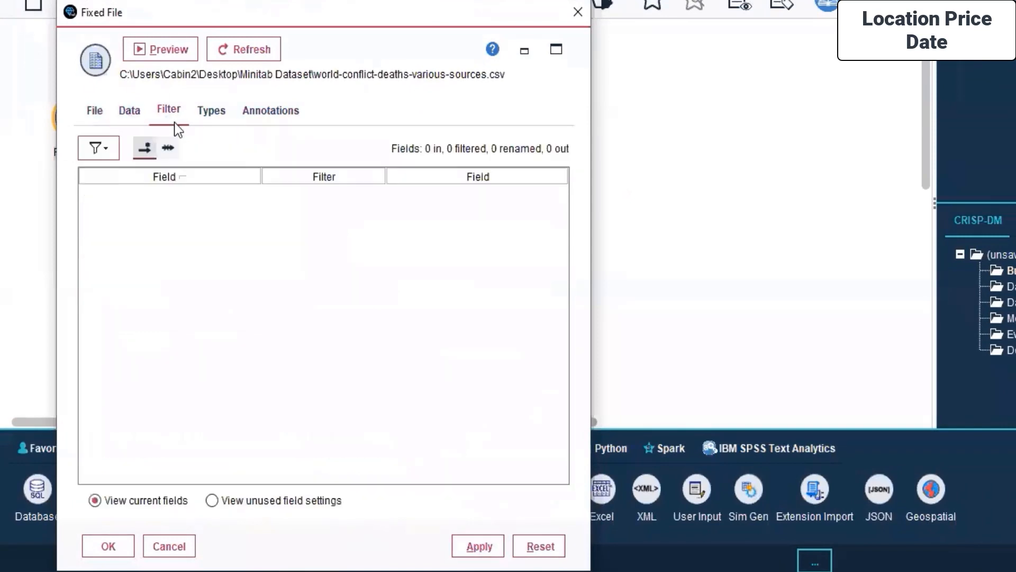
pyautogui.click(129, 110)
pyautogui.click(161, 49)
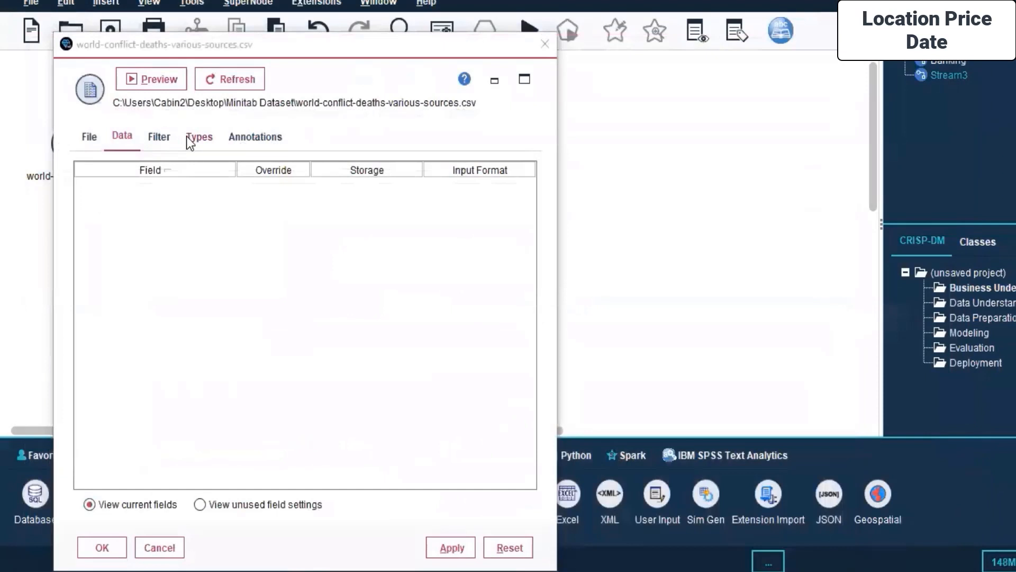
pyautogui.click(159, 136)
pyautogui.click(218, 142)
pyautogui.click(218, 172)
pyautogui.click(268, 342)
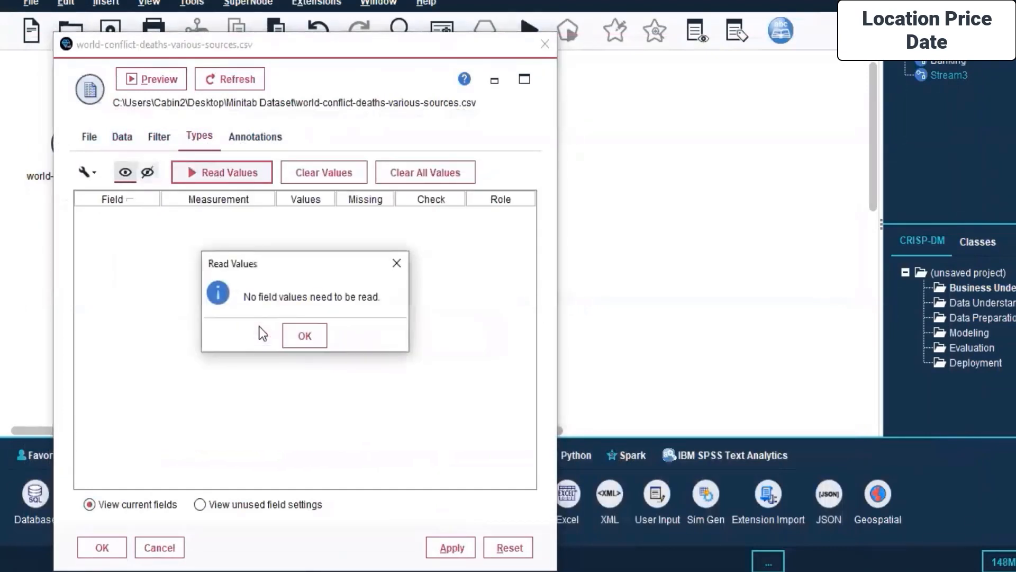
pyautogui.click(310, 335)
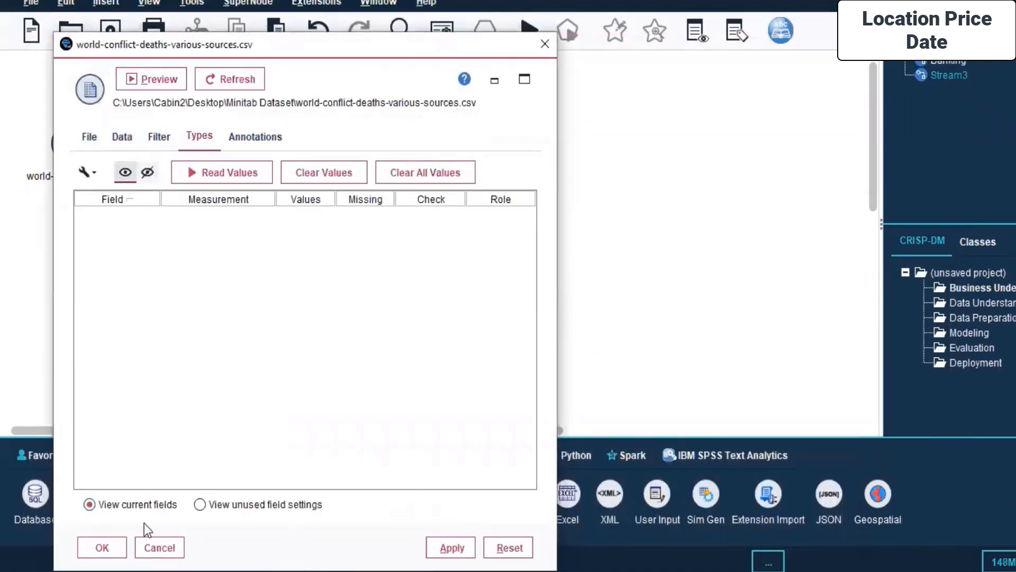
# - Close the Fixed File node's settings and delete the node from the stream
pyautogui.click(155, 549)
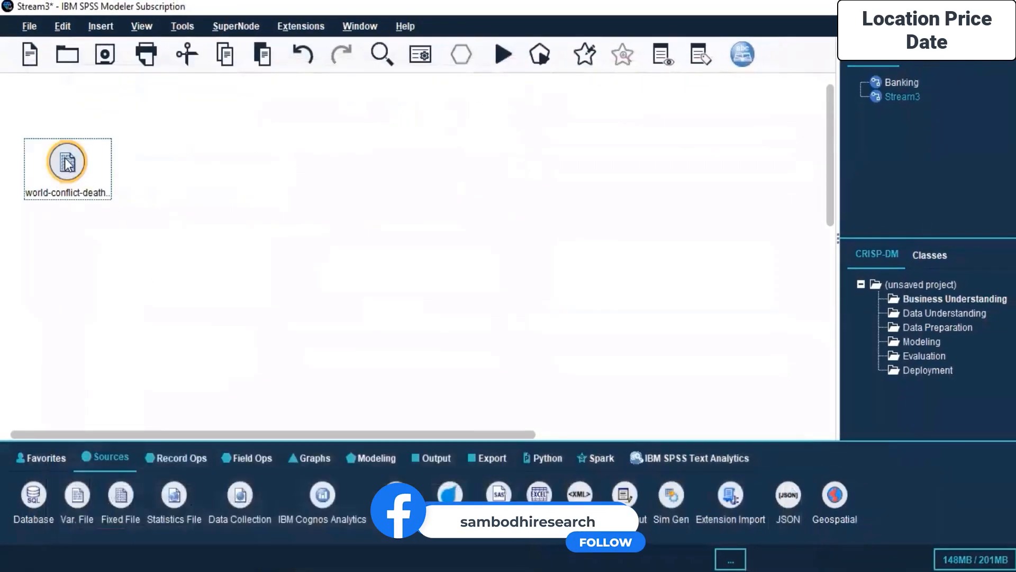
pyautogui.rightClick(80, 160)
pyautogui.click(148, 321)
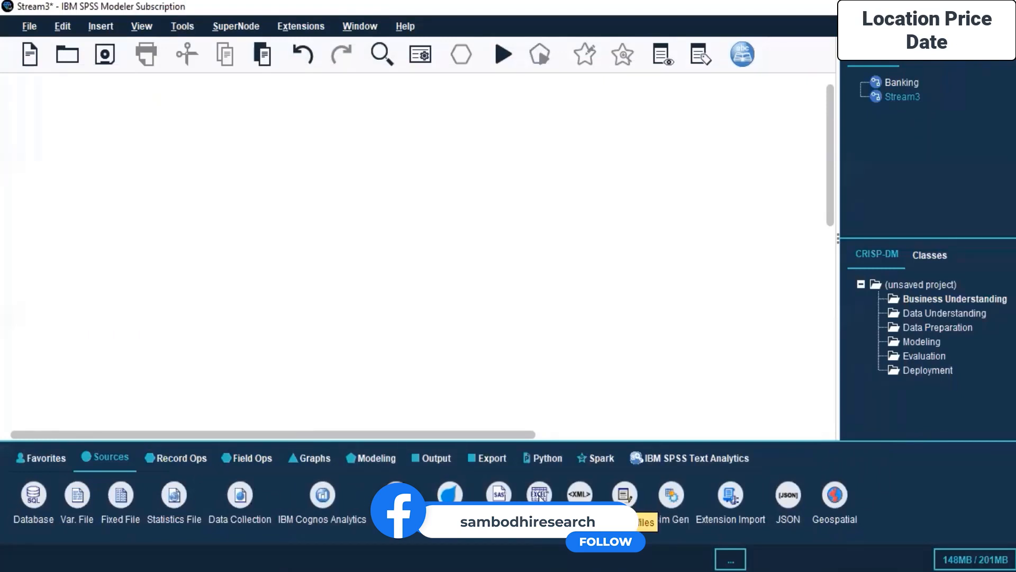
# - Add an Excel source node and browse the Minitab Dataset folder for its import file without choosing one
pyautogui.doubleClick(539, 494)
pyautogui.rightClick(58, 165)
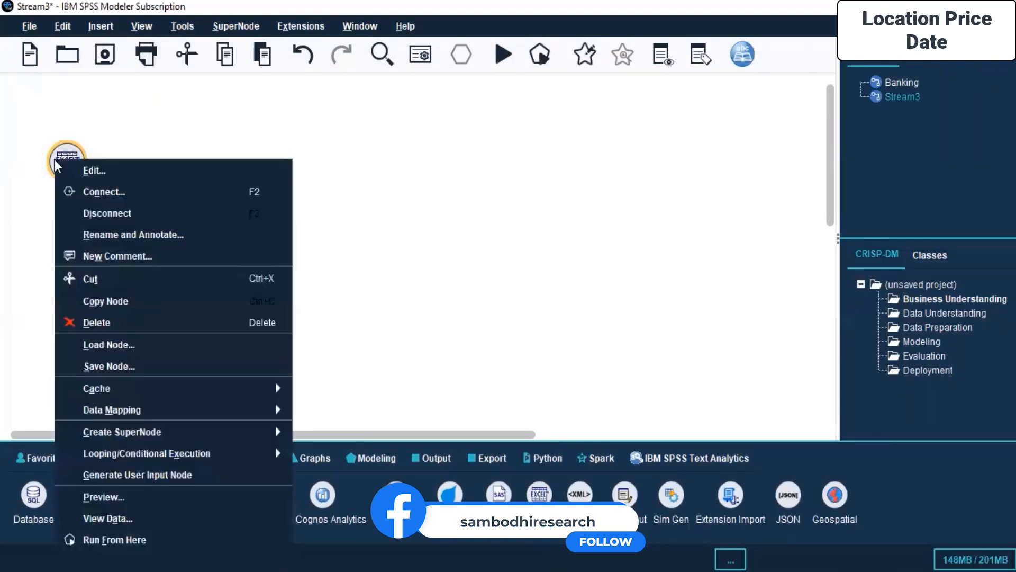
pyautogui.click(102, 174)
pyautogui.click(506, 288)
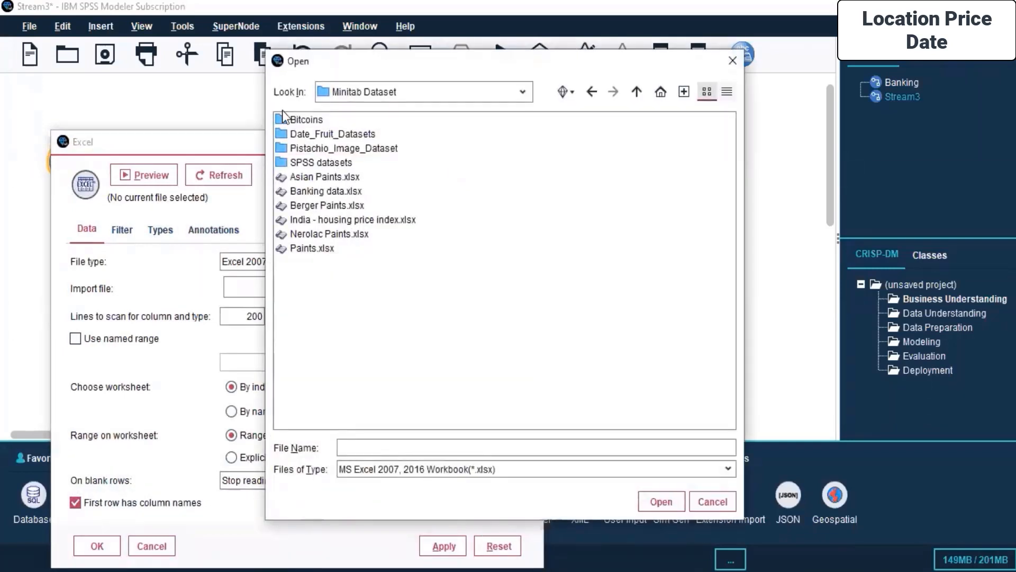
pyautogui.click(732, 61)
pyautogui.click(151, 545)
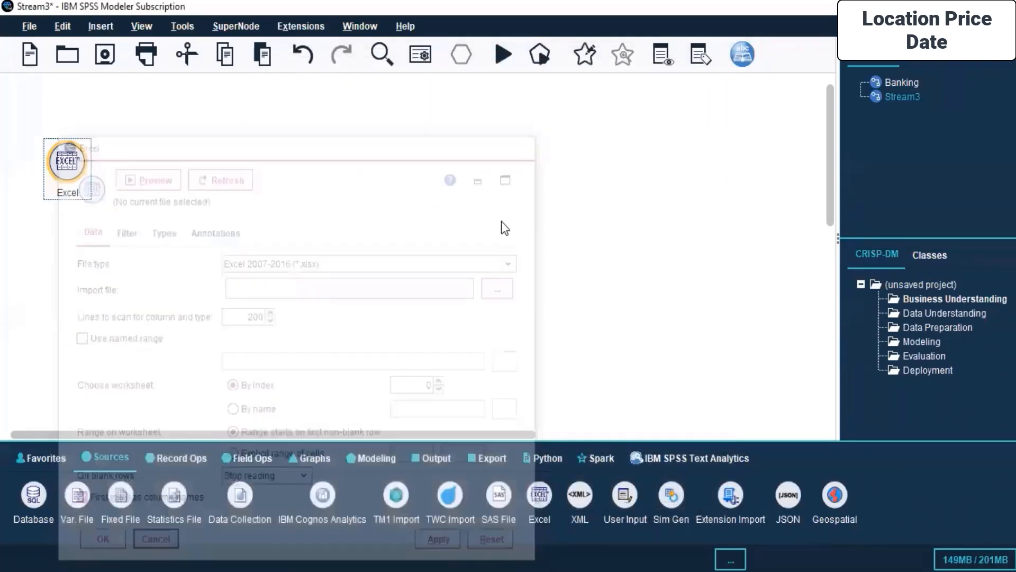
# - Add a Data Collection source node below the Excel node and open its settings
pyautogui.moveTo(233, 494); pyautogui.dragTo(91, 275)
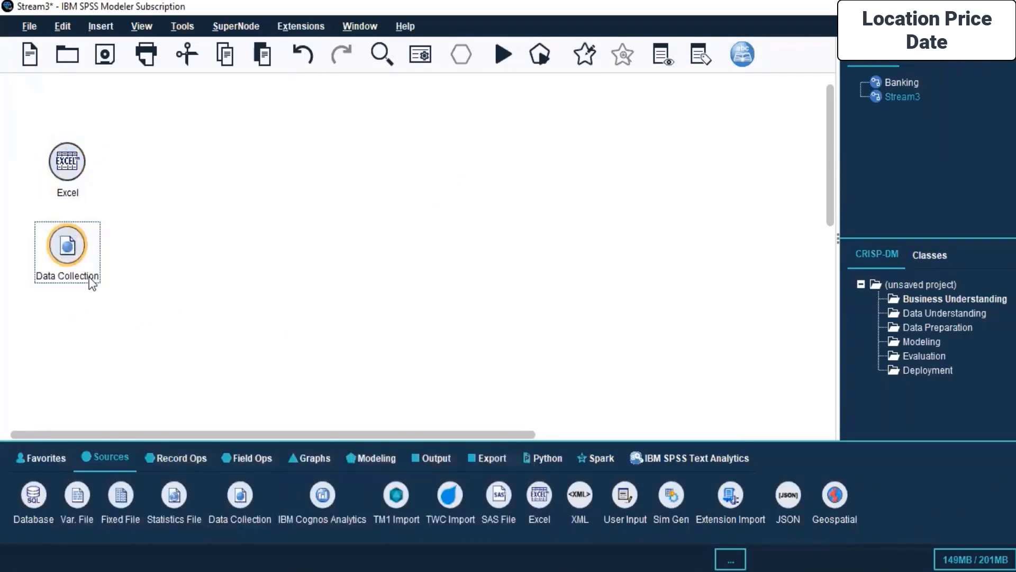
pyautogui.rightClick(67, 239)
pyautogui.click(100, 6)
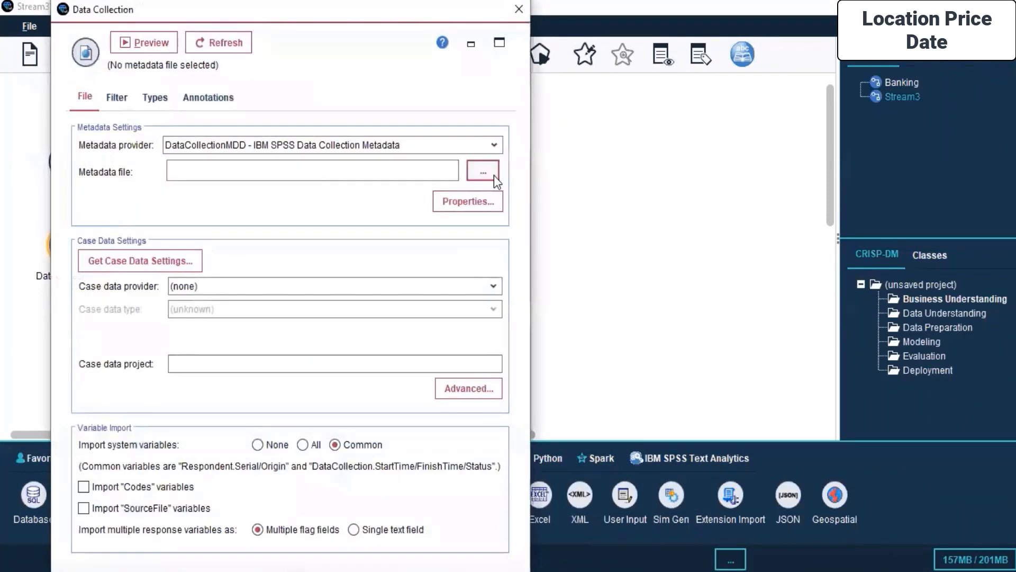
# - Examine the Data Collection node's filter, types and metadata file settings, then dismiss them without changes
pyautogui.click(117, 97)
pyautogui.click(150, 100)
pyautogui.click(109, 96)
pyautogui.click(85, 97)
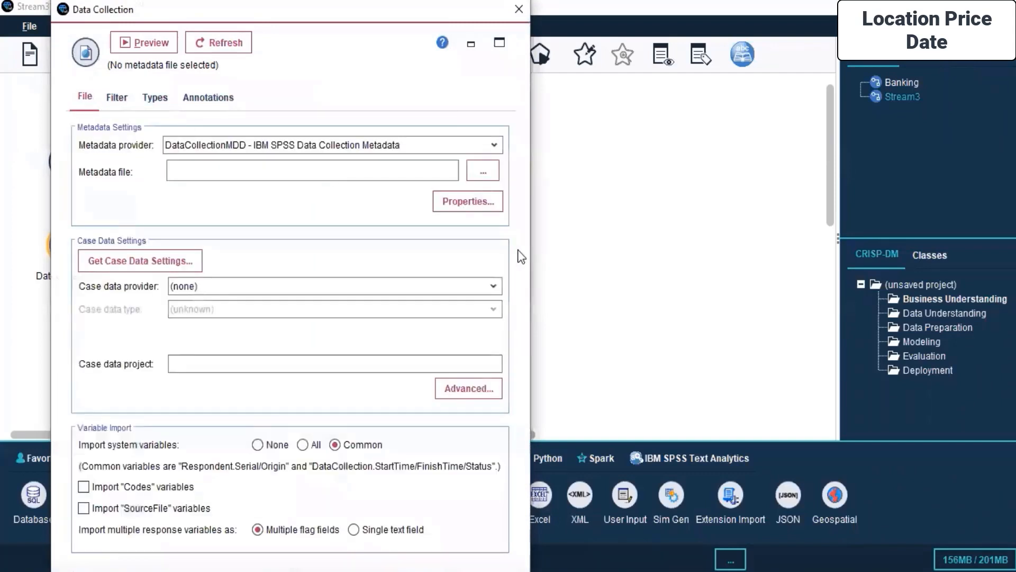
pyautogui.click(483, 171)
pyautogui.click(712, 450)
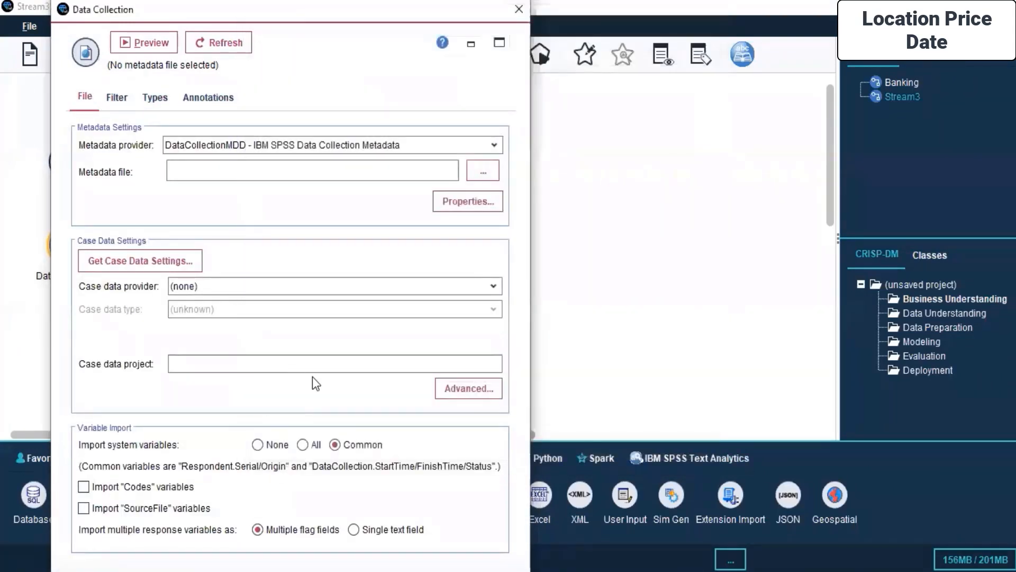
pyautogui.moveTo(53, 3); pyautogui.dragTo(172, 143)
pyautogui.moveTo(274, 158); pyautogui.dragTo(372, 53)
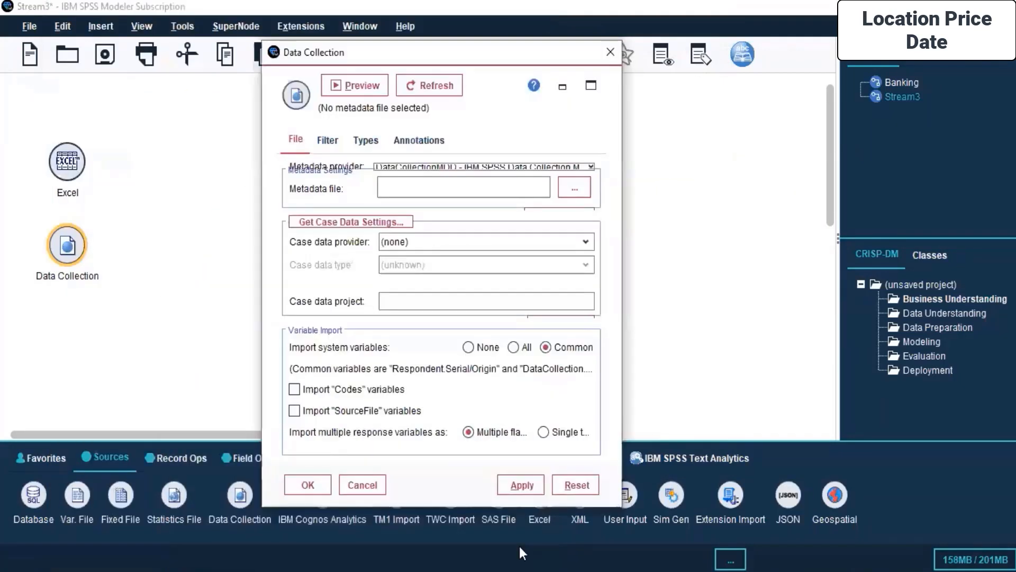
pyautogui.click(363, 484)
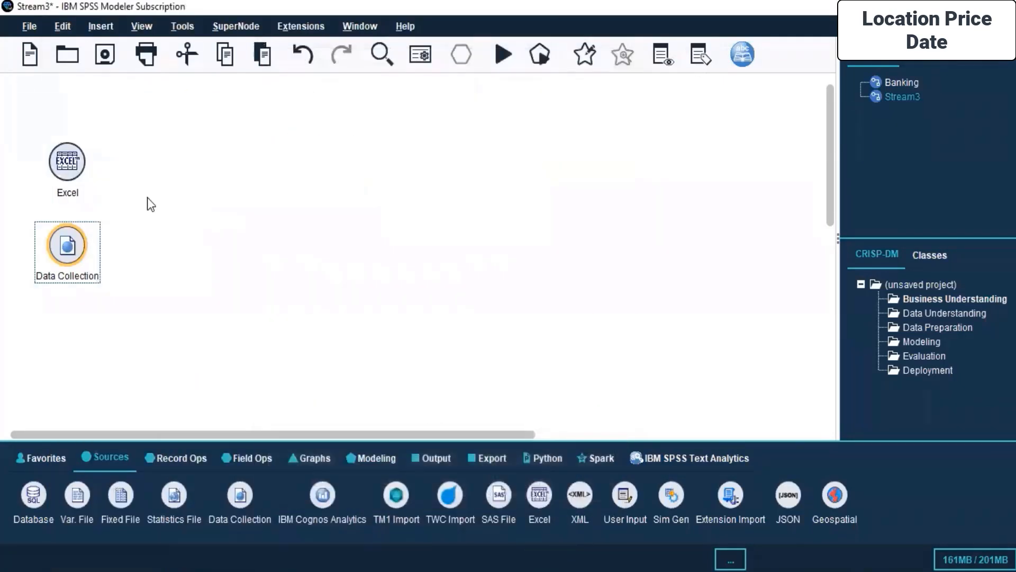
# - Delete both the Excel and Data Collection nodes from the stream
pyautogui.moveTo(115, 125); pyautogui.dragTo(31, 394)
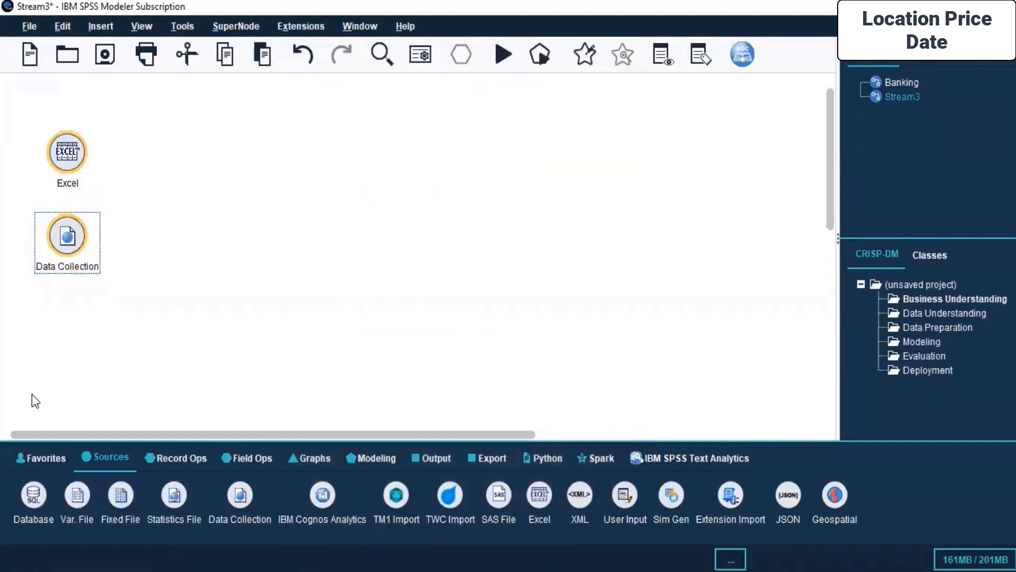
pyautogui.press('Delete')
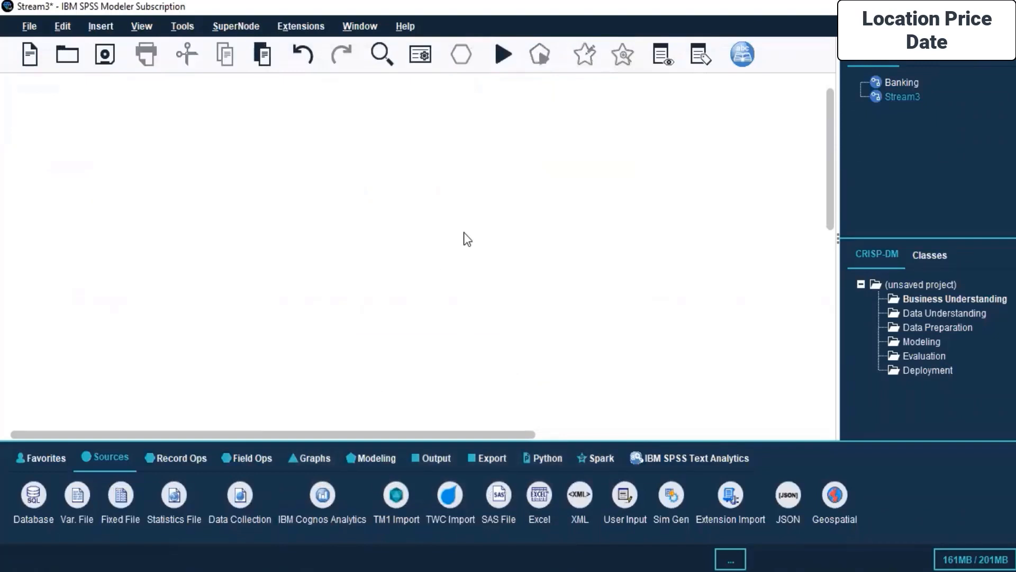
pyautogui.click(463, 570)
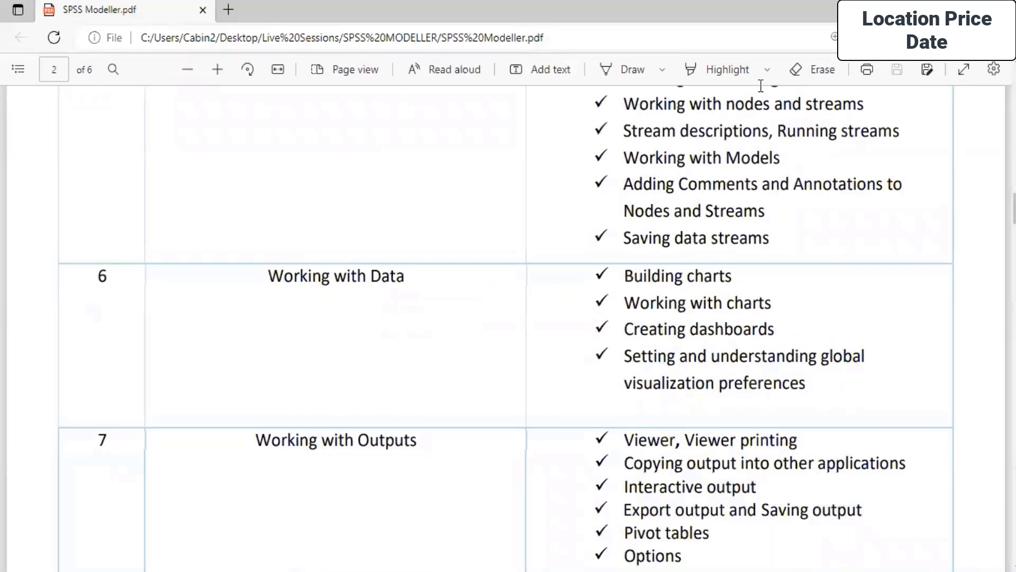
pyautogui.click(930, 8)
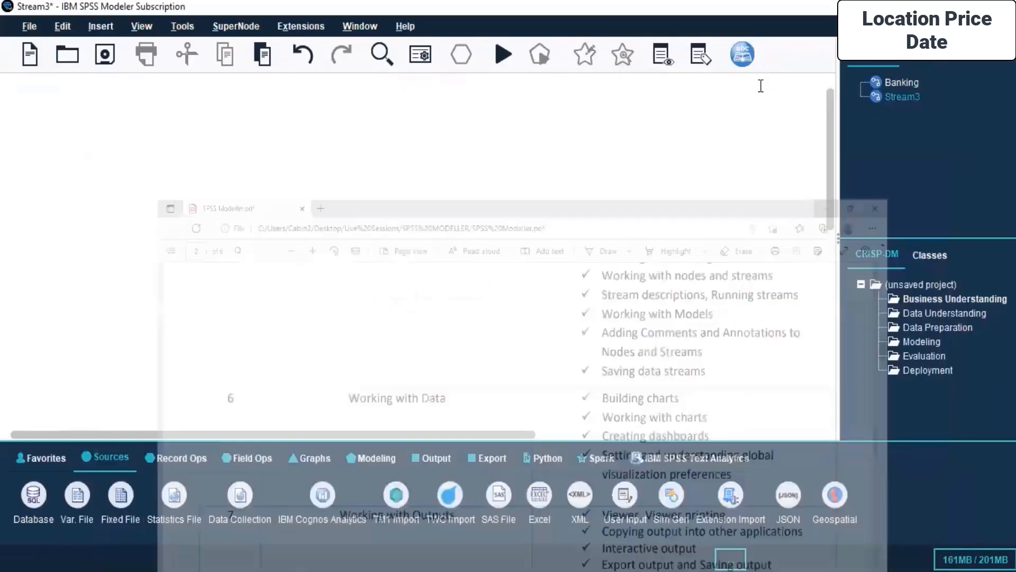
# - Add an Excel source node and choose India - housing price index.xlsx as its import file
pyautogui.doubleClick(538, 496)
pyautogui.rightClick(52, 158)
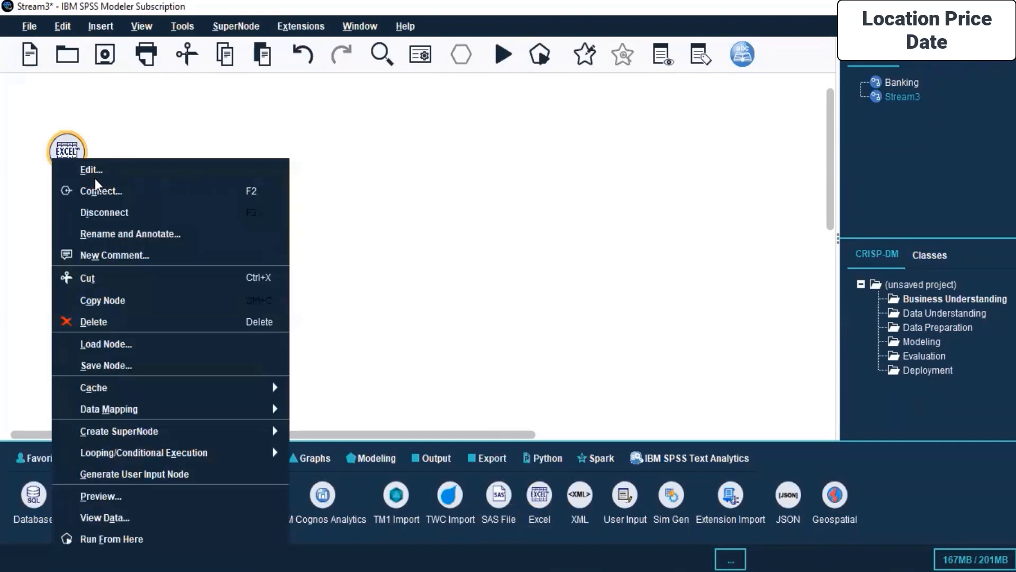
pyautogui.click(93, 171)
pyautogui.click(503, 285)
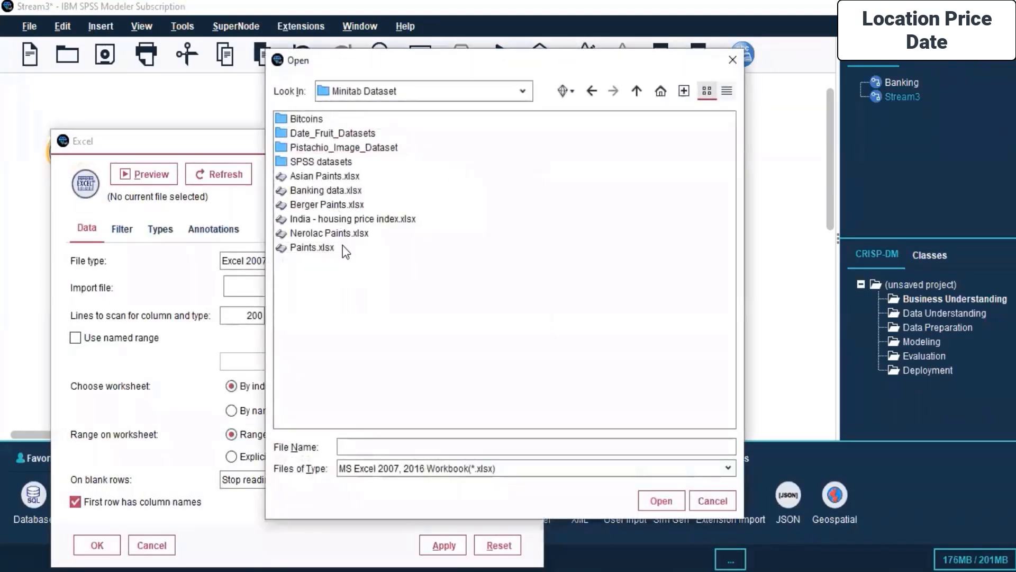
pyautogui.click(349, 219)
pyautogui.click(650, 503)
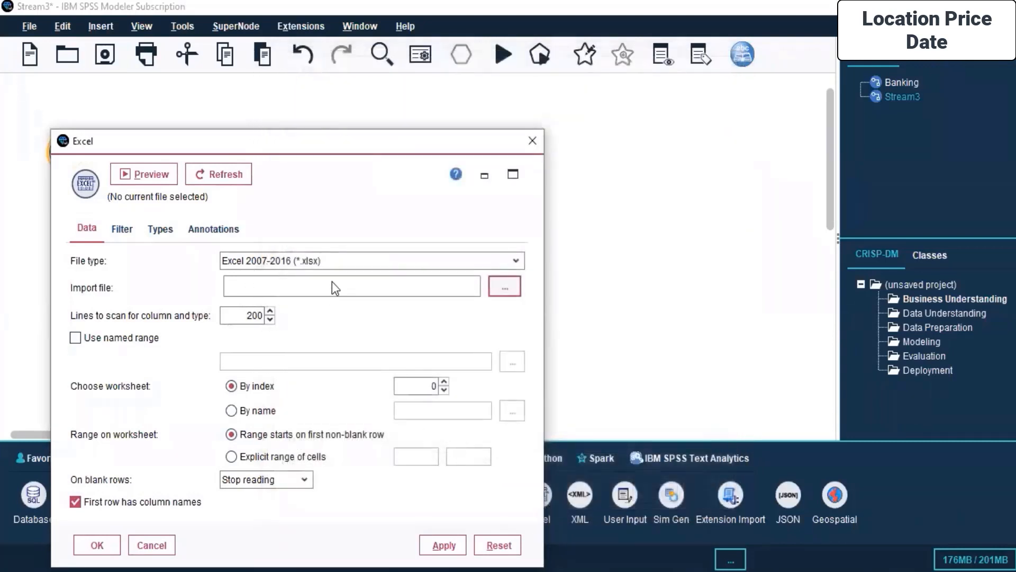
# - Read the values for all fields in the India - housing price index Excel node and accept its settings
pyautogui.click(124, 231)
pyautogui.click(159, 230)
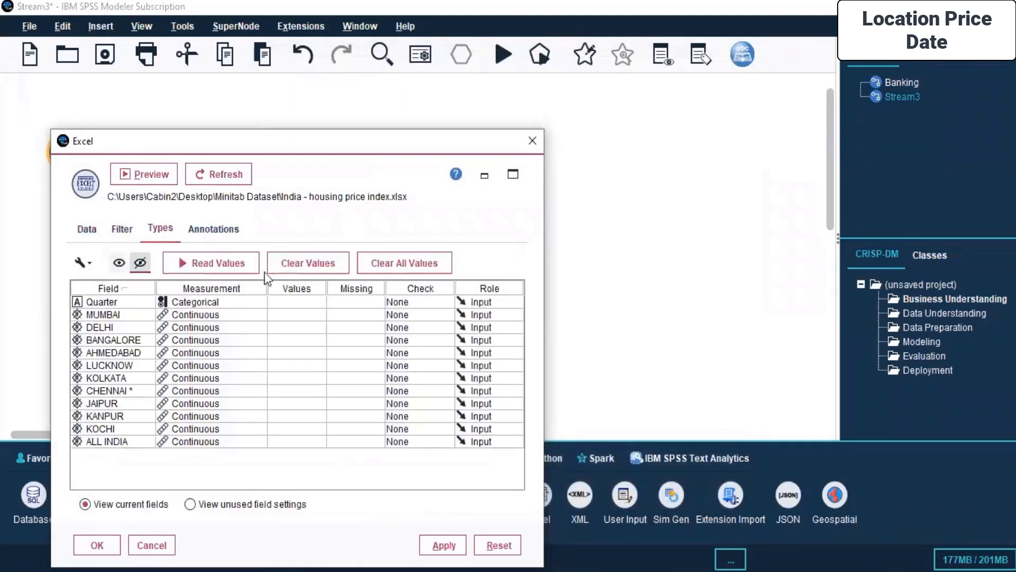
pyautogui.click(210, 263)
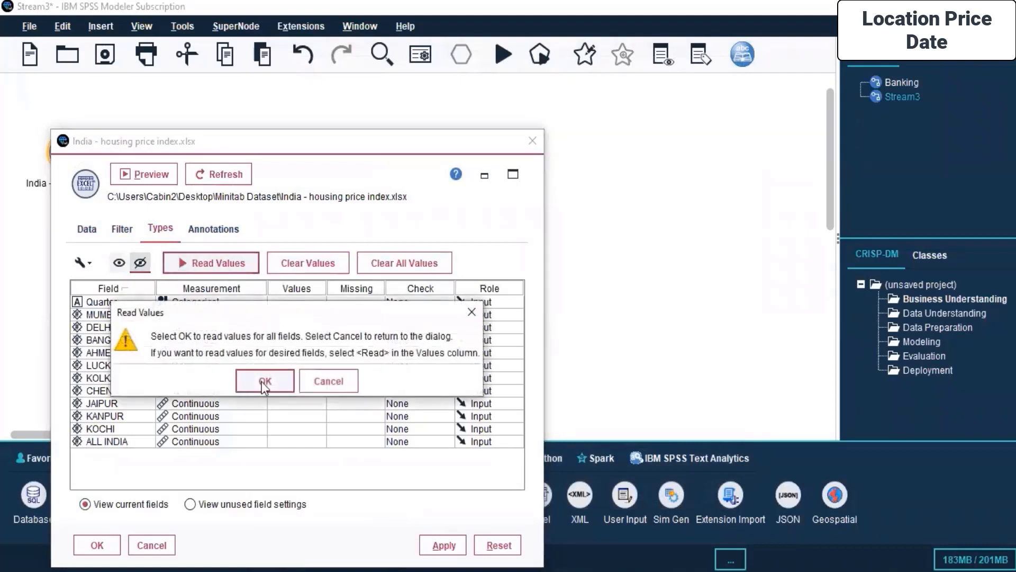
pyautogui.click(263, 381)
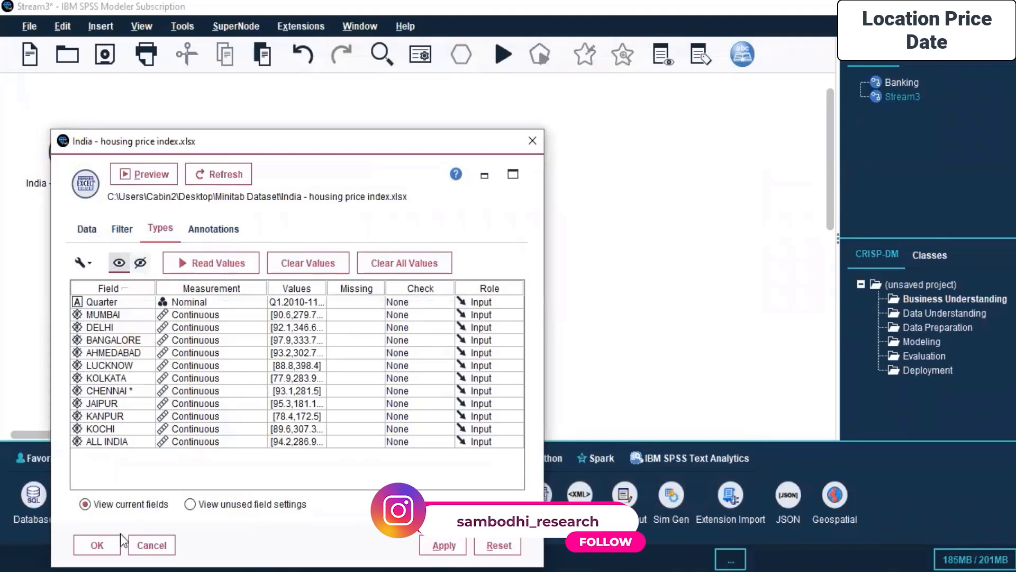
pyautogui.click(101, 548)
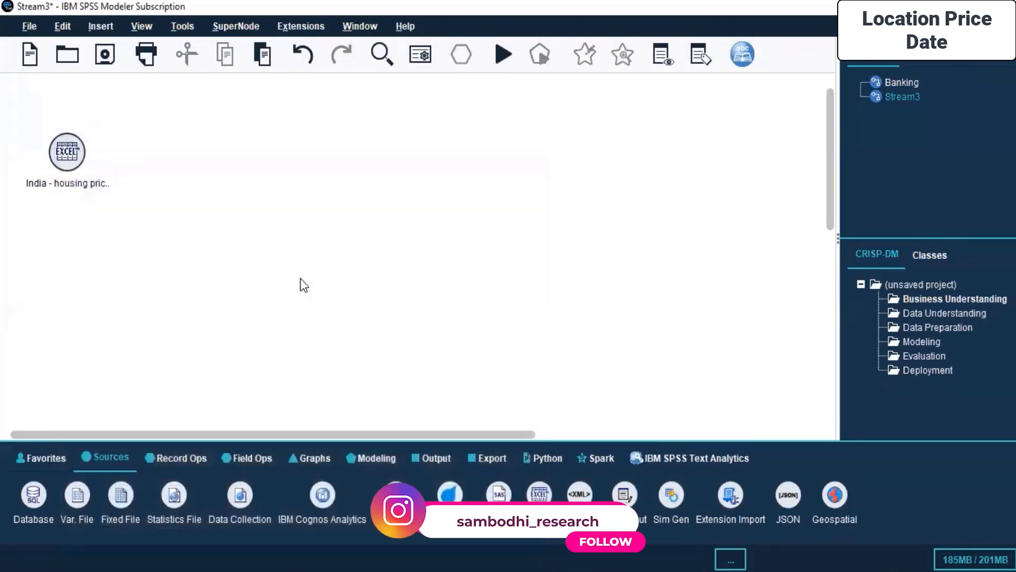
# - Add a TCM modeling node beside the Excel node and connect the Excel node to it
pyautogui.click(68, 154)
pyautogui.click(422, 455)
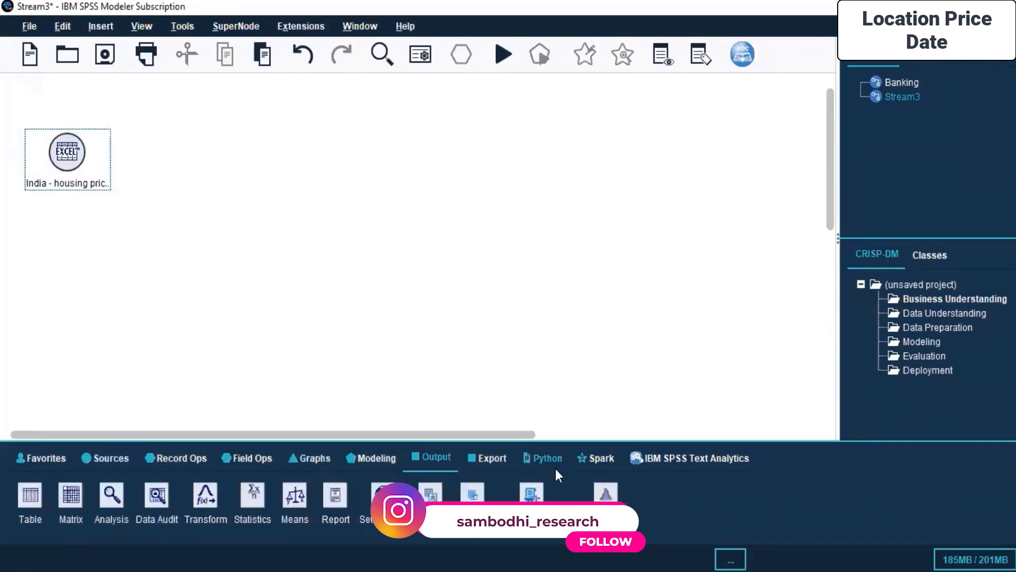
pyautogui.click(382, 457)
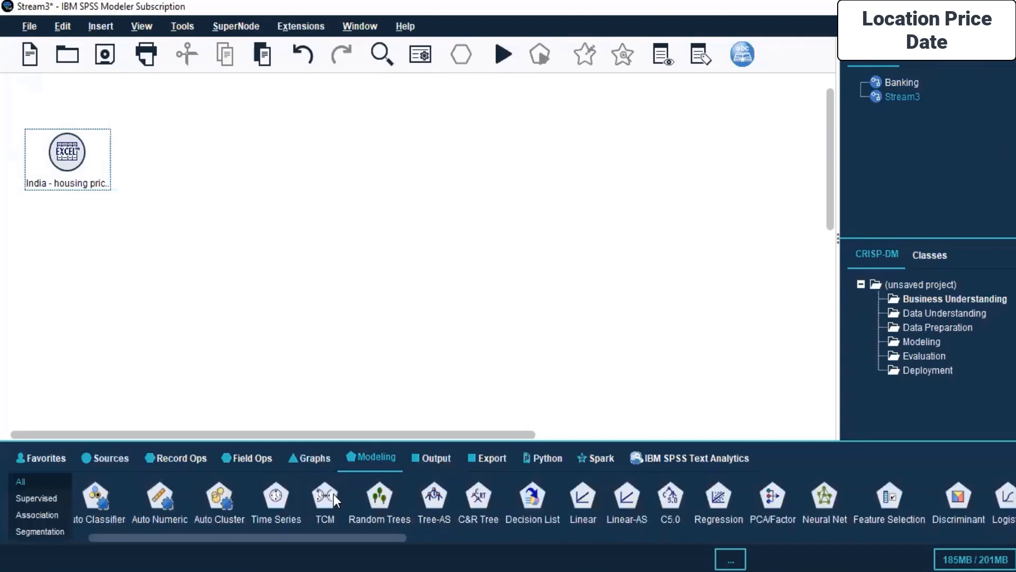
pyautogui.moveTo(378, 226); pyautogui.dragTo(261, 167)
pyautogui.rightClick(75, 164)
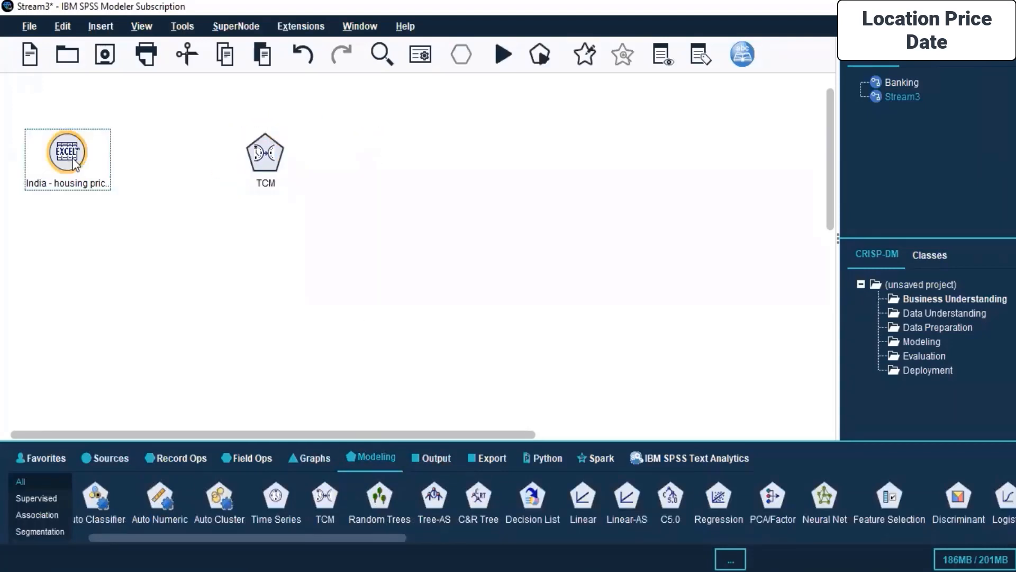
pyautogui.click(111, 191)
pyautogui.click(267, 153)
# - Open the TCM node's settings, use custom field assignments and set ALL INDIA as the target
pyautogui.rightClick(270, 149)
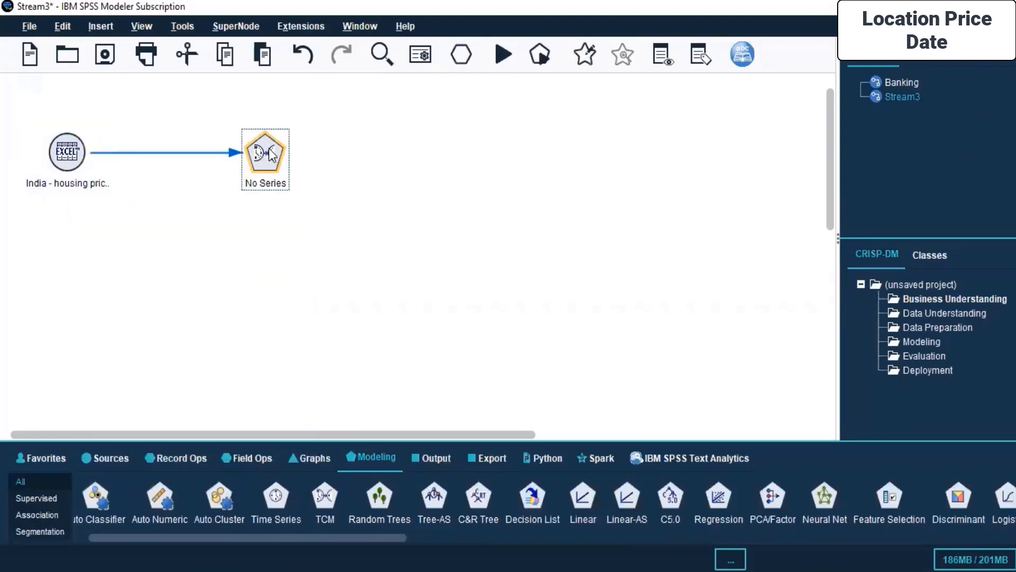
pyautogui.click(309, 157)
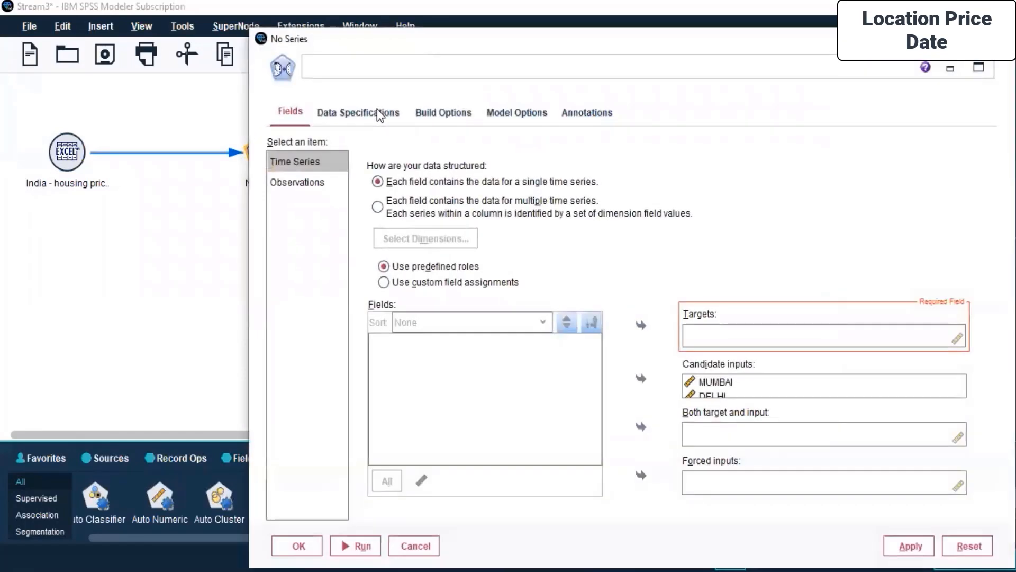
pyautogui.click(381, 111)
pyautogui.click(427, 112)
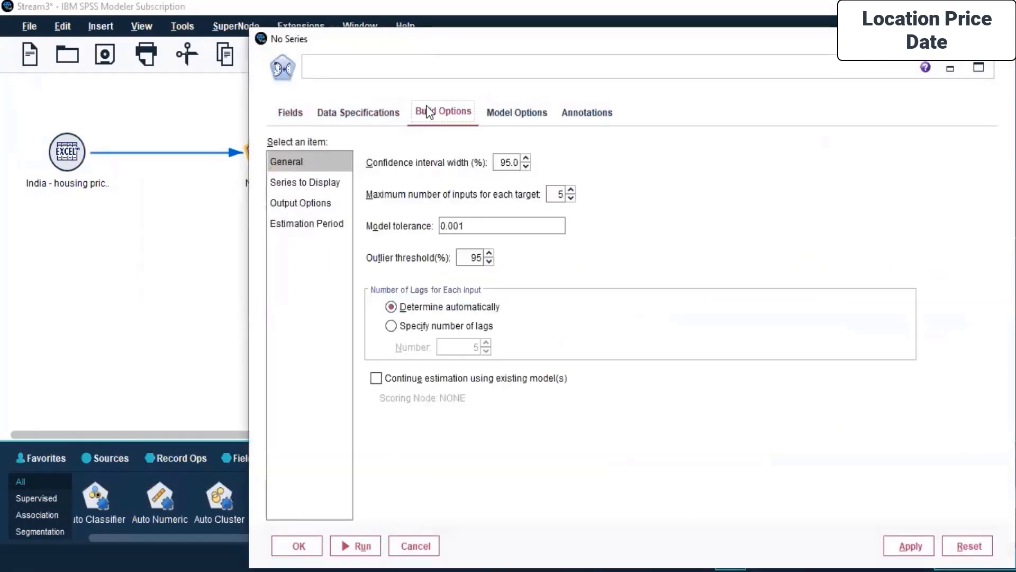
pyautogui.click(280, 113)
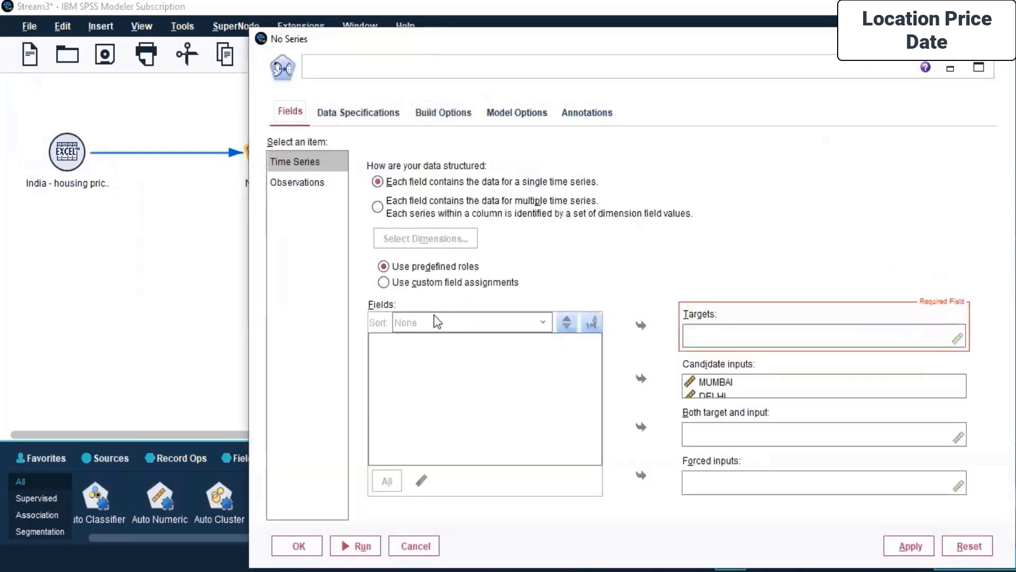
pyautogui.click(426, 284)
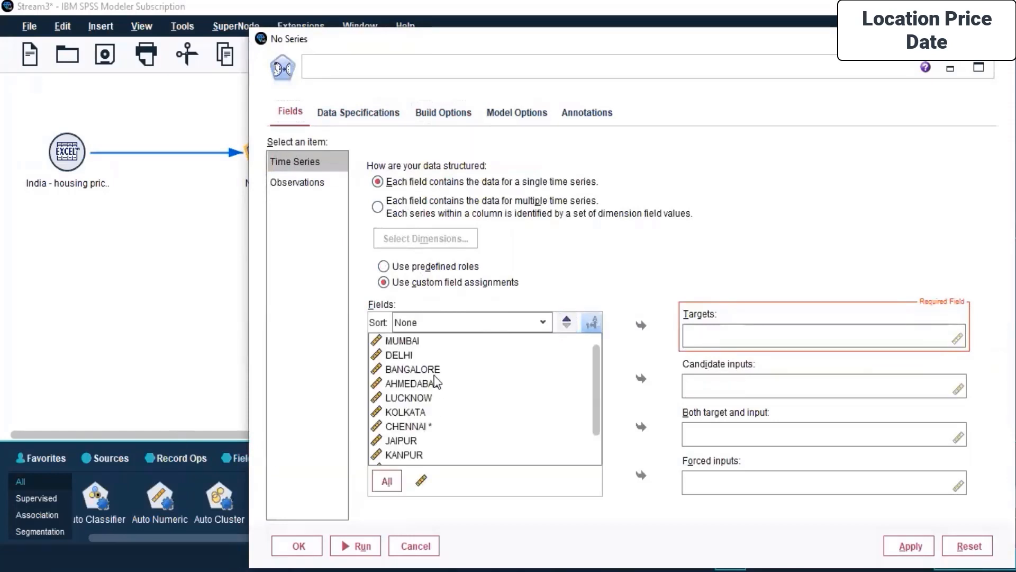
pyautogui.scroll(-1, 439, 378)
pyautogui.click(388, 459)
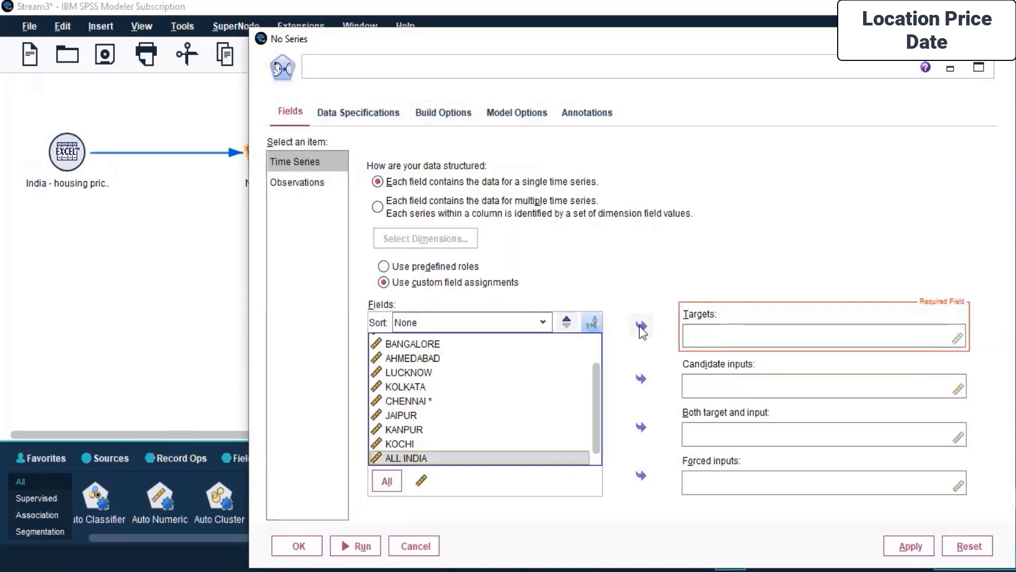
pyautogui.click(641, 325)
# - Assign BANGALORE as a candidate input and DELHI as a forced input
pyautogui.click(722, 387)
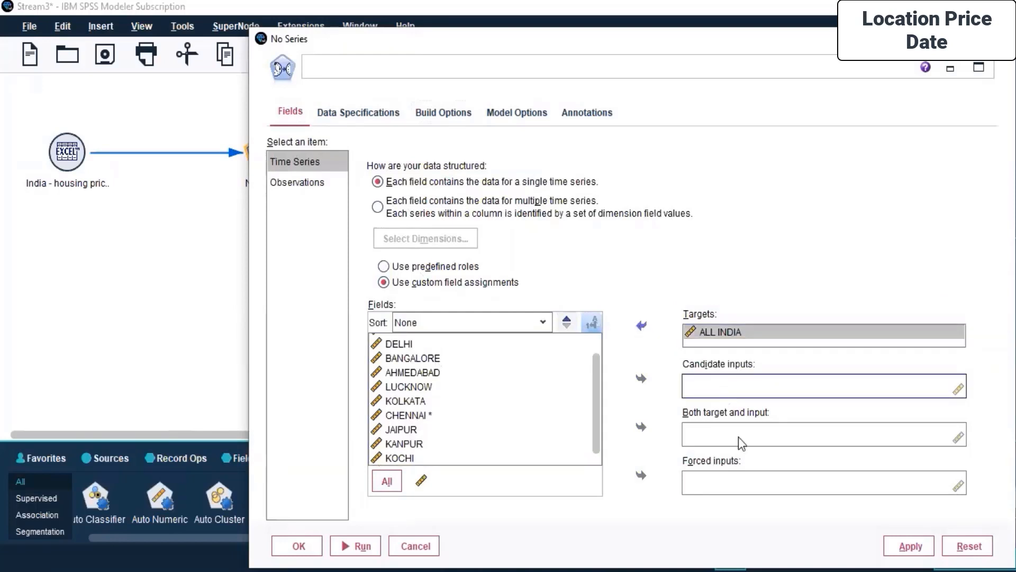
pyautogui.click(406, 364)
pyautogui.click(641, 378)
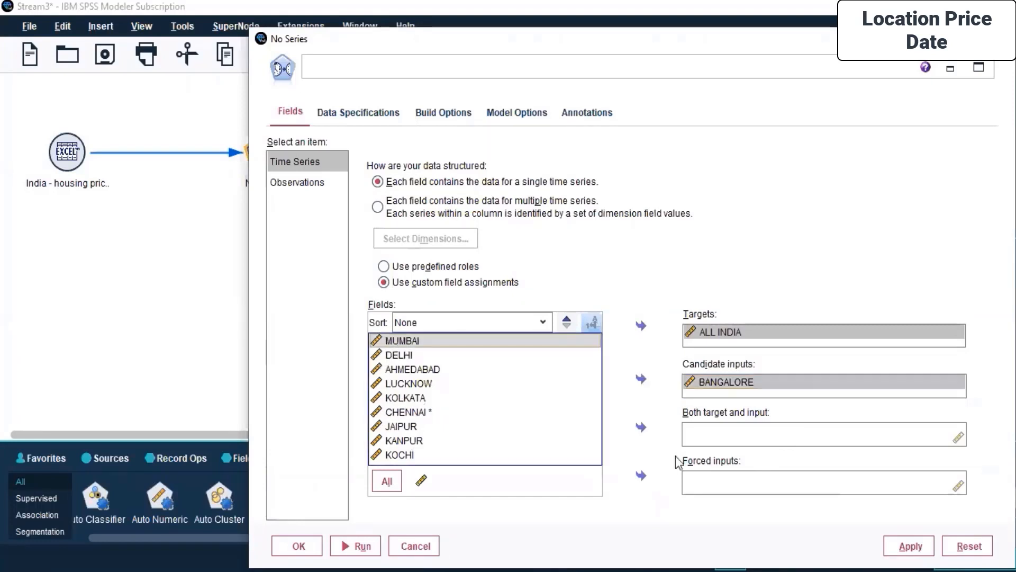
pyautogui.click(414, 355)
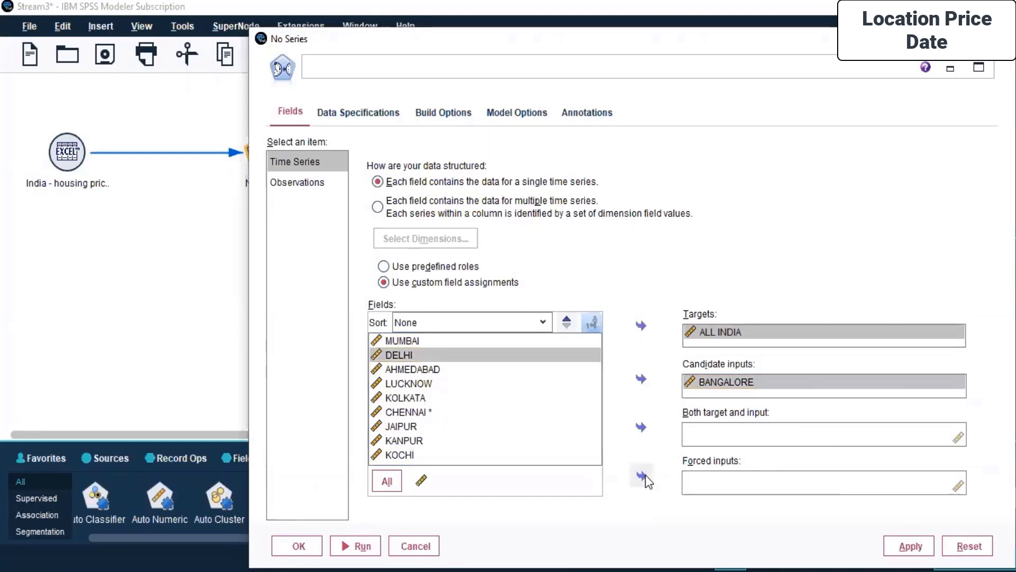
pyautogui.click(642, 475)
# - Review the TCM node's build options, model options and annotations, and accept its settings
pyautogui.click(441, 115)
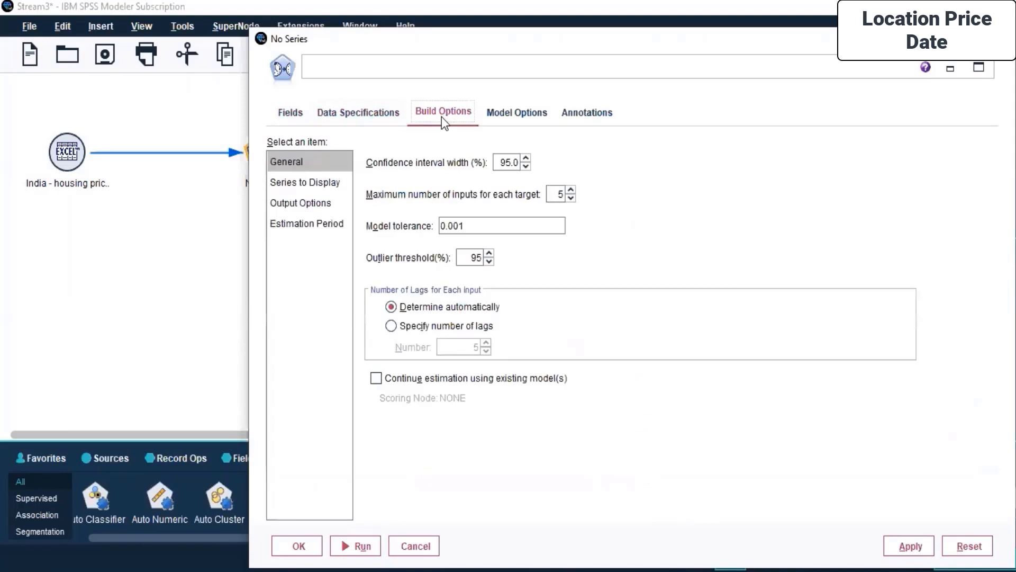
pyautogui.click(300, 186)
pyautogui.click(299, 204)
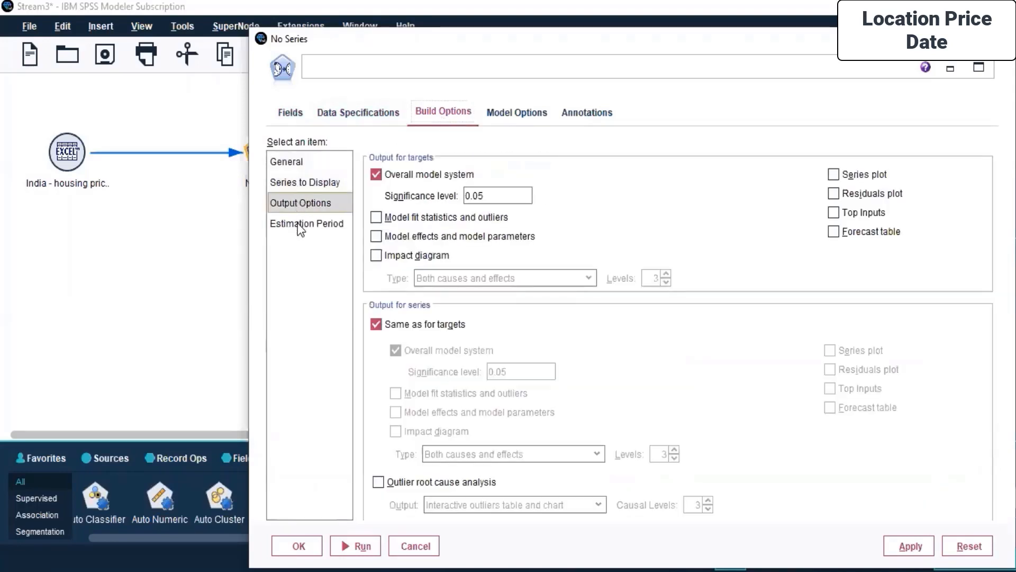
pyautogui.click(300, 227)
pyautogui.click(500, 124)
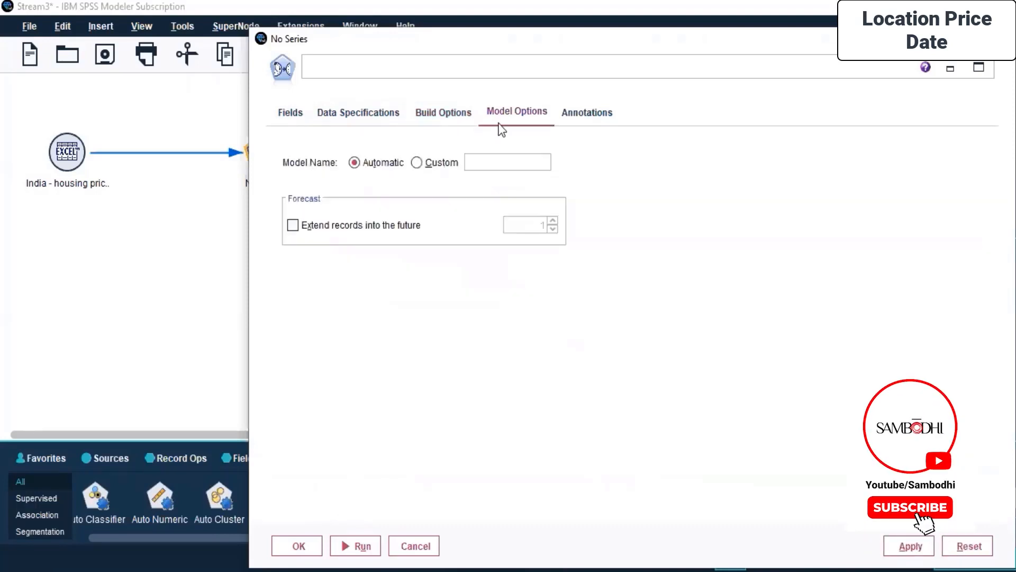
pyautogui.click(564, 114)
pyautogui.moveTo(379, 43); pyautogui.dragTo(202, 20)
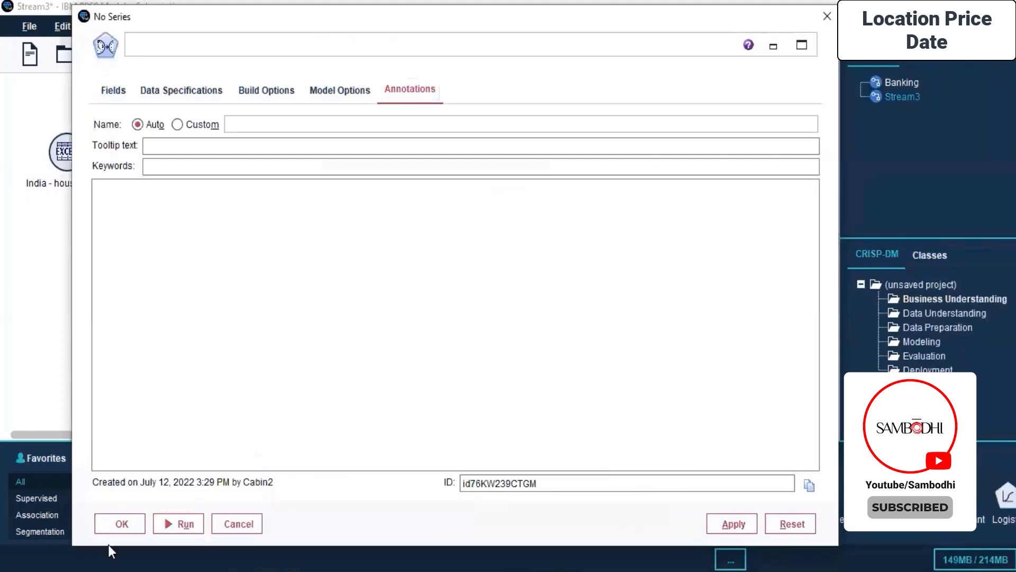
pyautogui.click(123, 524)
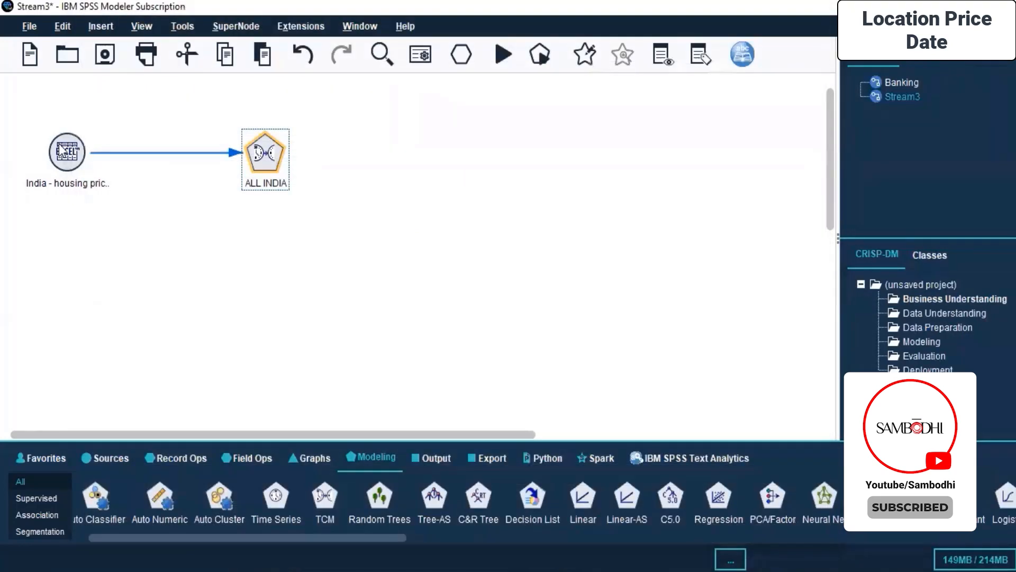
# - Run the stream from the Excel node and dismiss the execution messages
pyautogui.rightClick(60, 144)
pyautogui.click(136, 523)
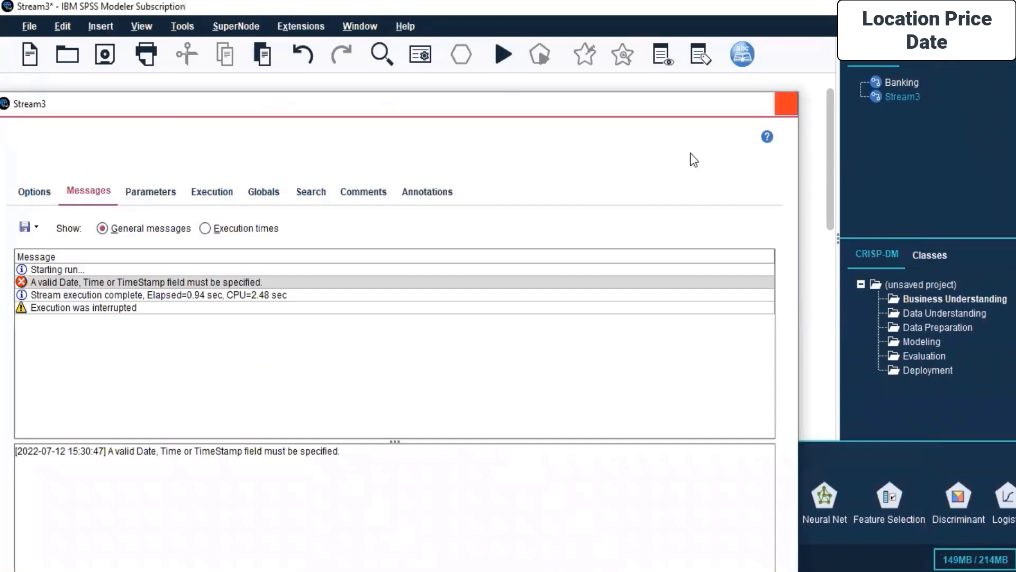
pyautogui.click(780, 103)
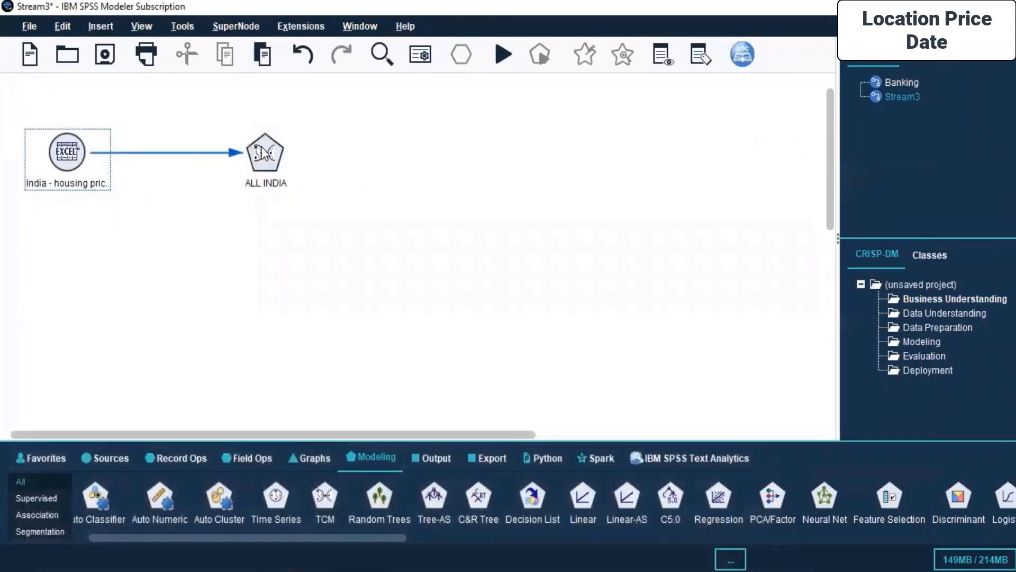
# - Review the ALL INDIA node's data specifications and enable an estimation period defined by start and end times
pyautogui.rightClick(262, 147)
pyautogui.click(282, 158)
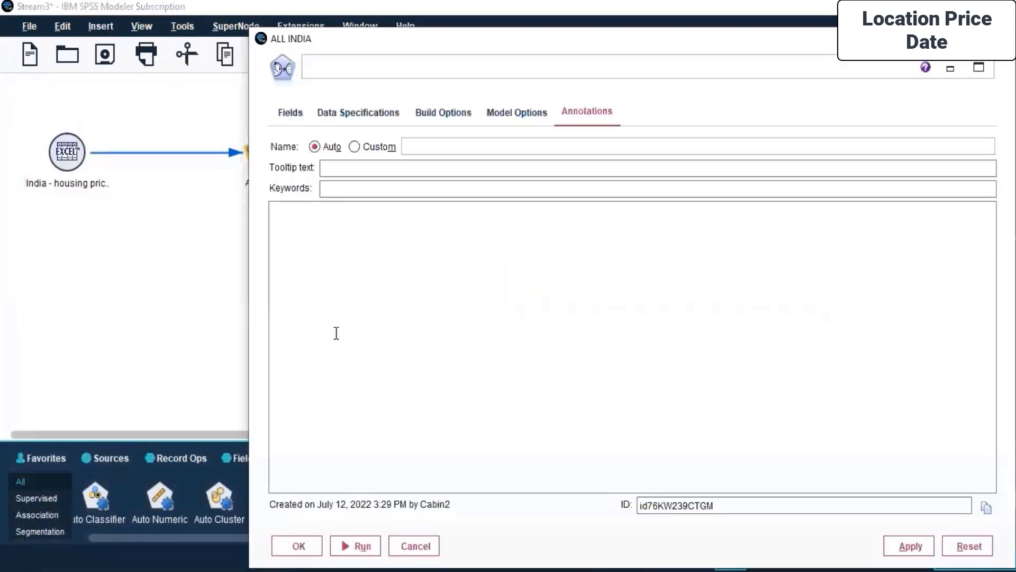
pyautogui.click(347, 109)
pyautogui.click(351, 188)
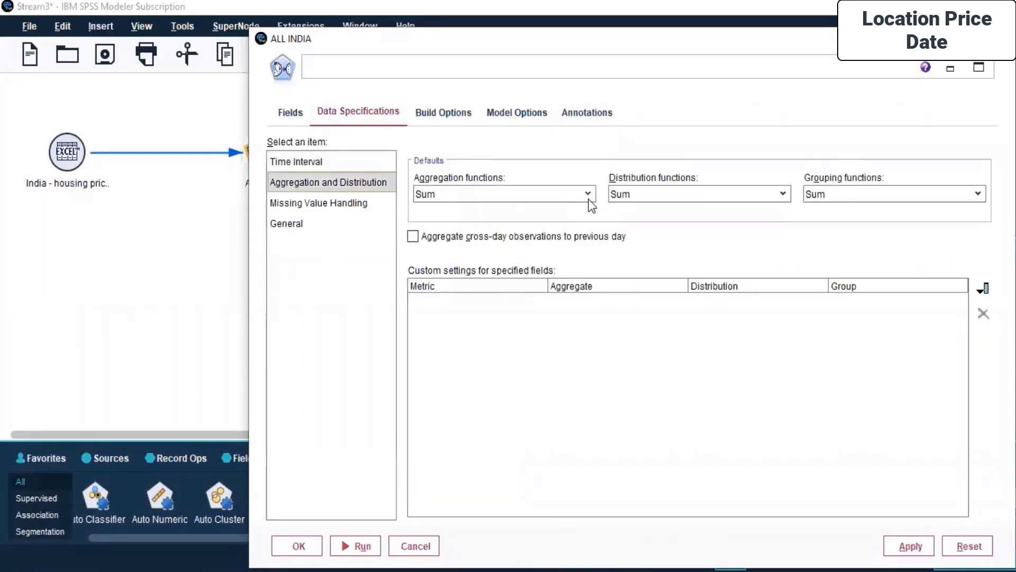
pyautogui.click(330, 200)
pyautogui.click(281, 233)
pyautogui.click(444, 112)
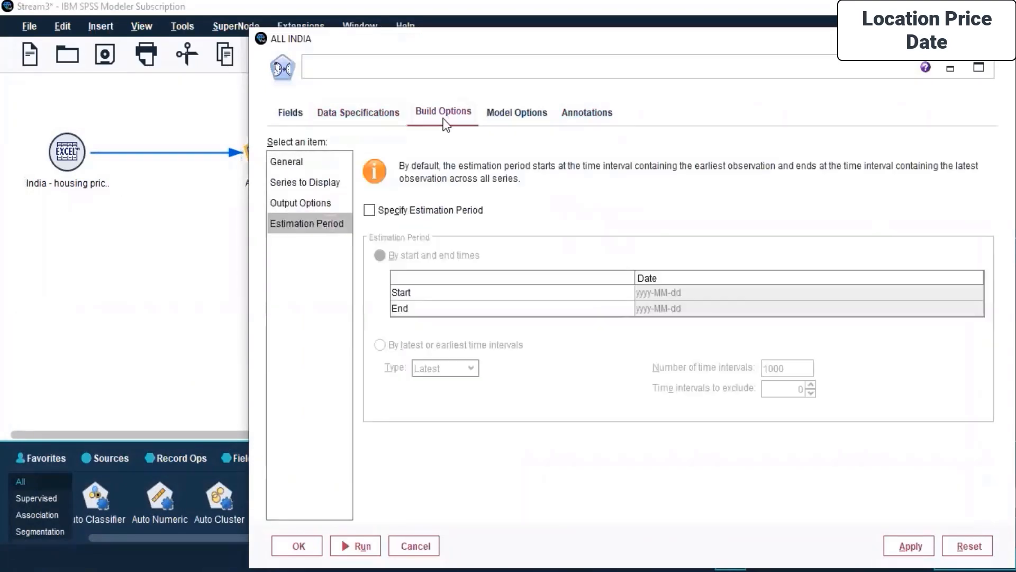
pyautogui.click(432, 211)
pyautogui.click(682, 292)
pyautogui.click(684, 292)
pyautogui.moveTo(419, 38); pyautogui.dragTo(320, 29)
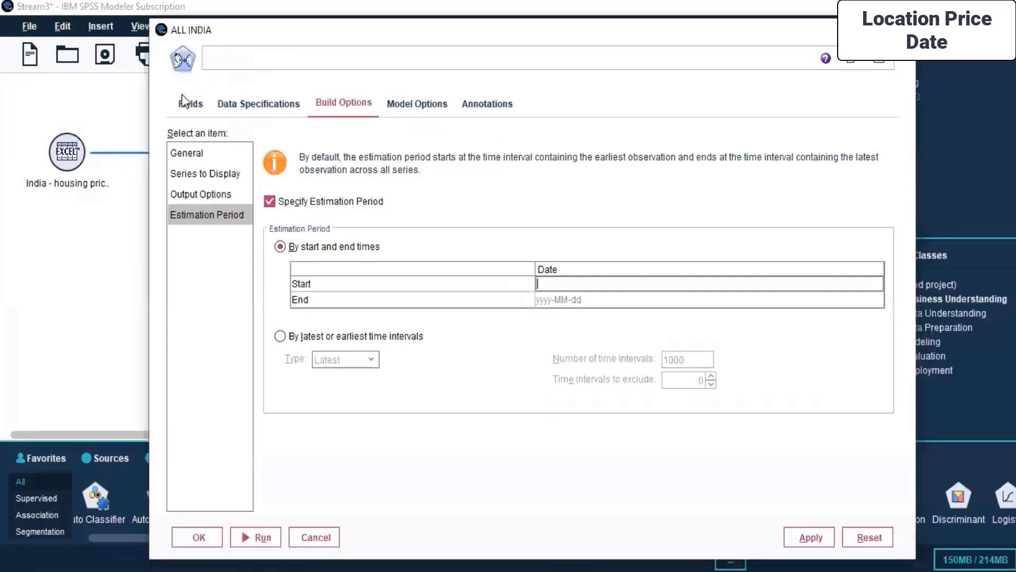
# - Structure the data as multiple time series per field with Quarter as the dimension, check the observation settings and accept them
pyautogui.click(418, 106)
pyautogui.click(280, 106)
pyautogui.click(192, 106)
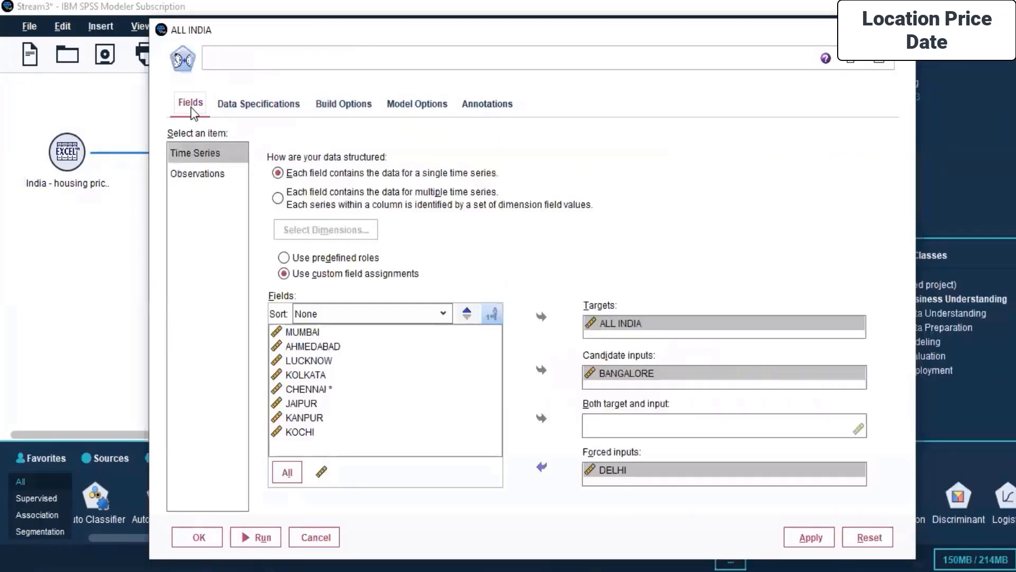
pyautogui.click(325, 229)
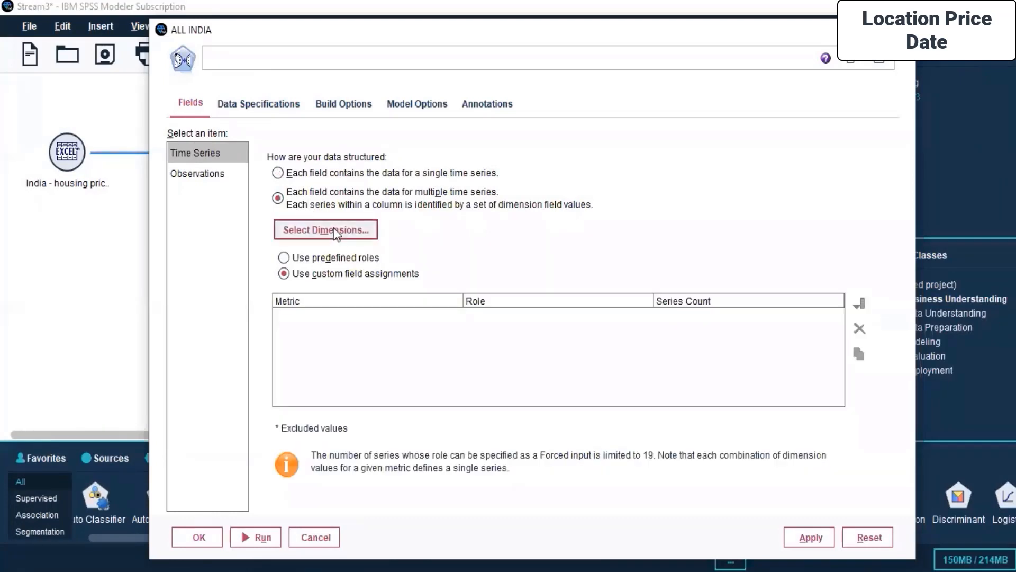
pyautogui.click(303, 227)
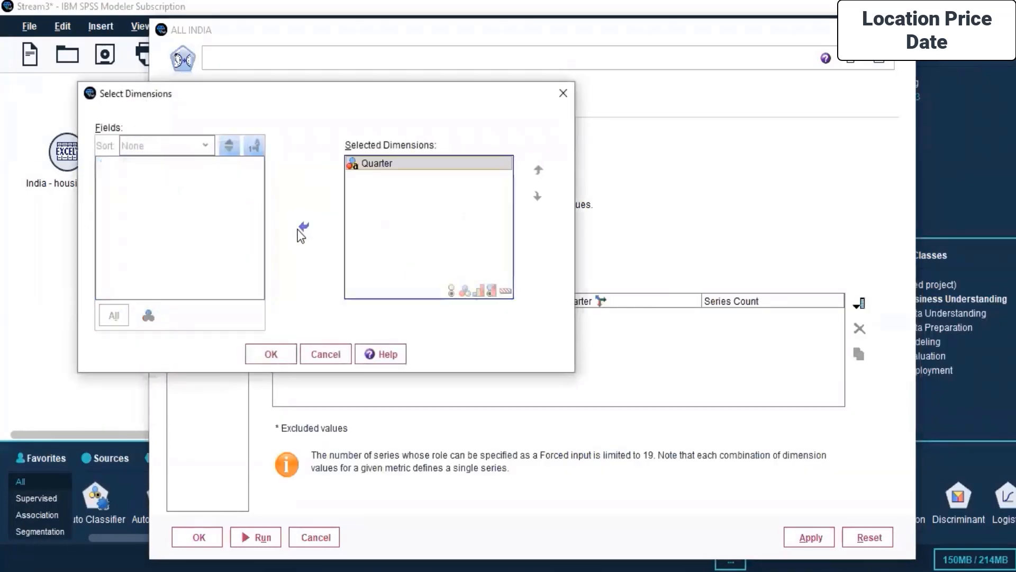
pyautogui.click(270, 354)
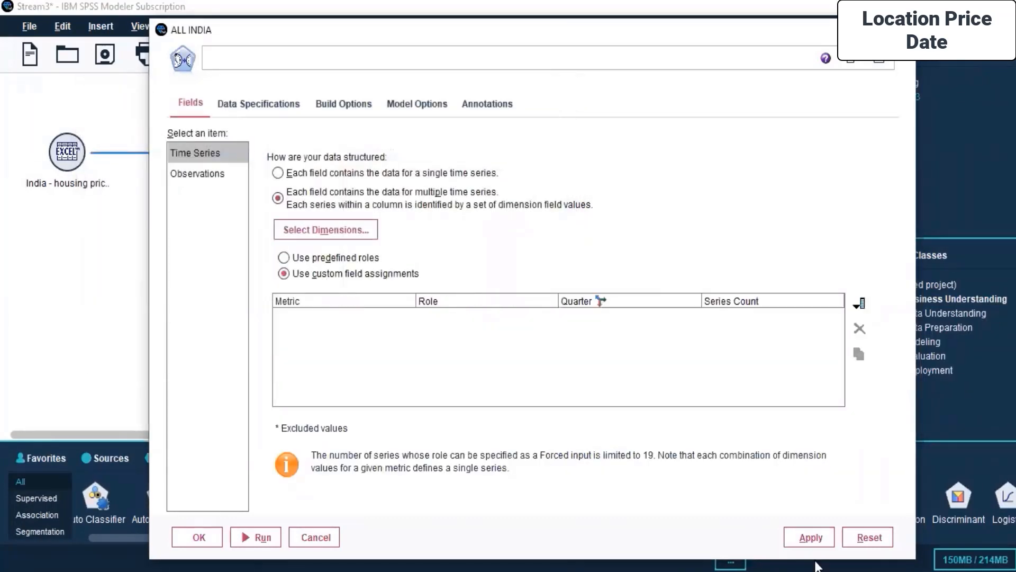
pyautogui.click(185, 176)
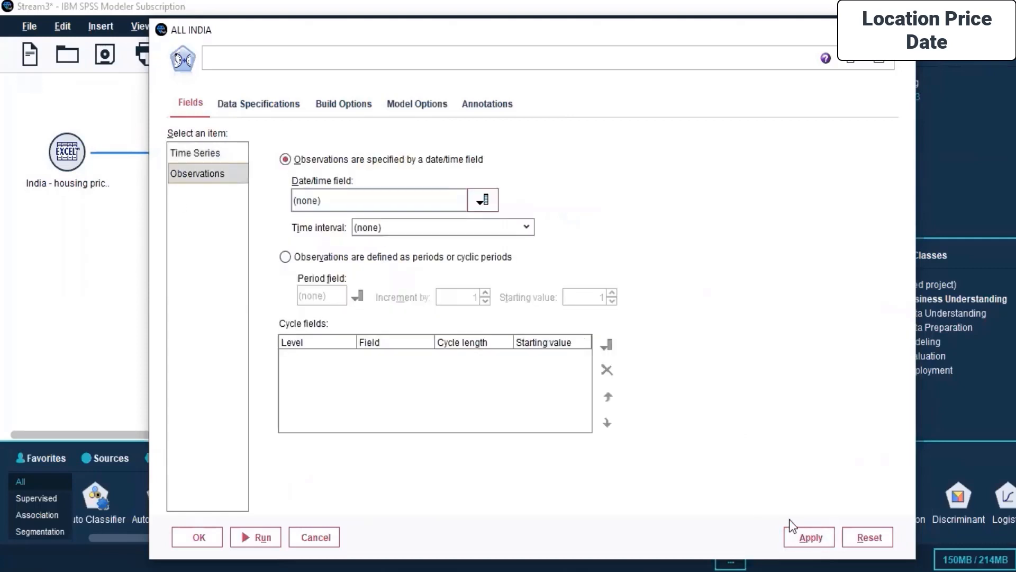
pyautogui.click(199, 537)
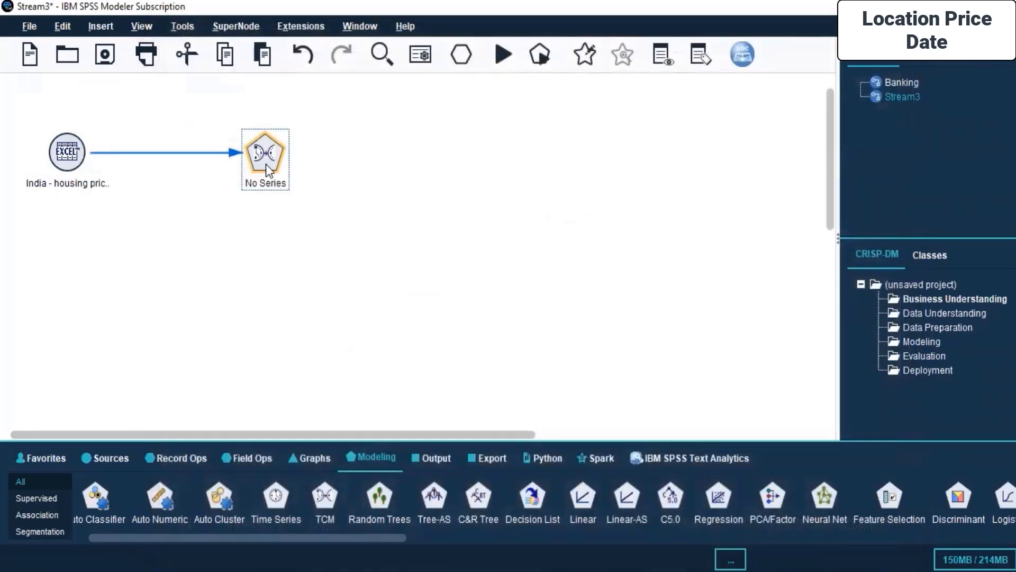
# - Delete the TCM node from the stream
pyautogui.rightClick(266, 164)
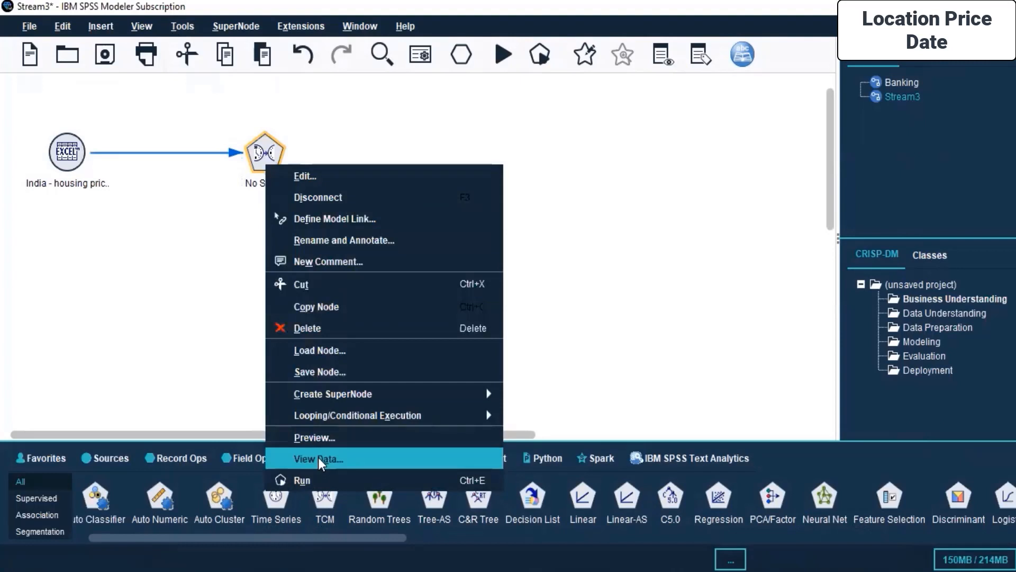
pyautogui.click(307, 328)
pyautogui.moveTo(345, 536); pyautogui.dragTo(629, 536)
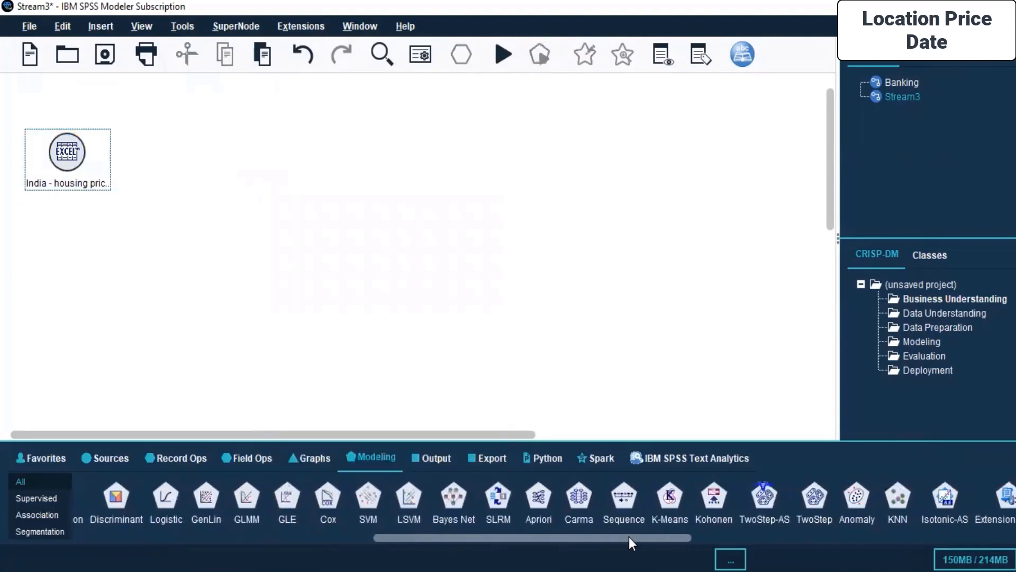
# - Add a TwoStep-AS modeling node connected to the India housing price Excel node and open its settings
pyautogui.doubleClick(764, 496)
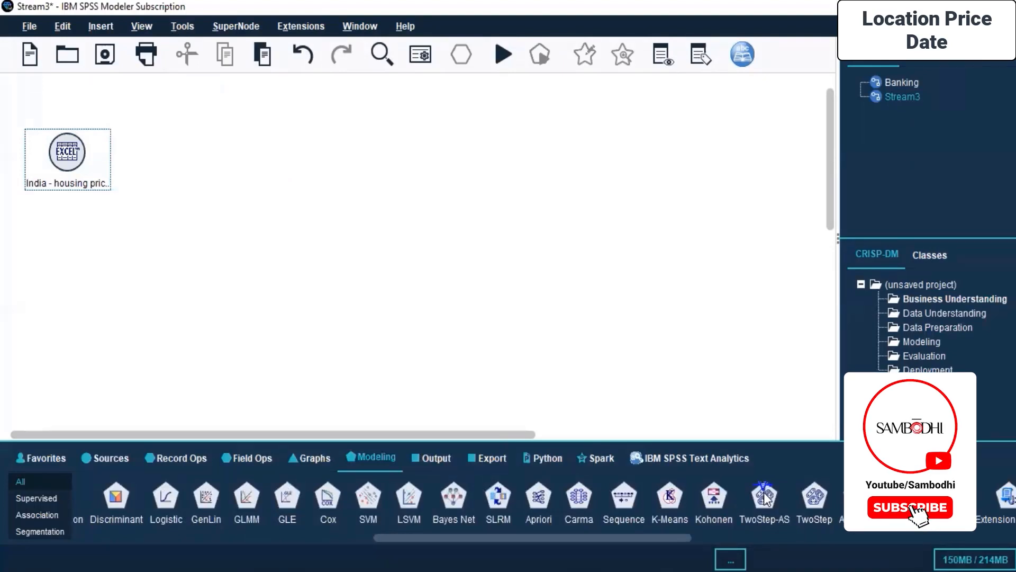
pyautogui.moveTo(136, 150); pyautogui.dragTo(194, 152)
pyautogui.rightClick(195, 153)
pyautogui.click(215, 155)
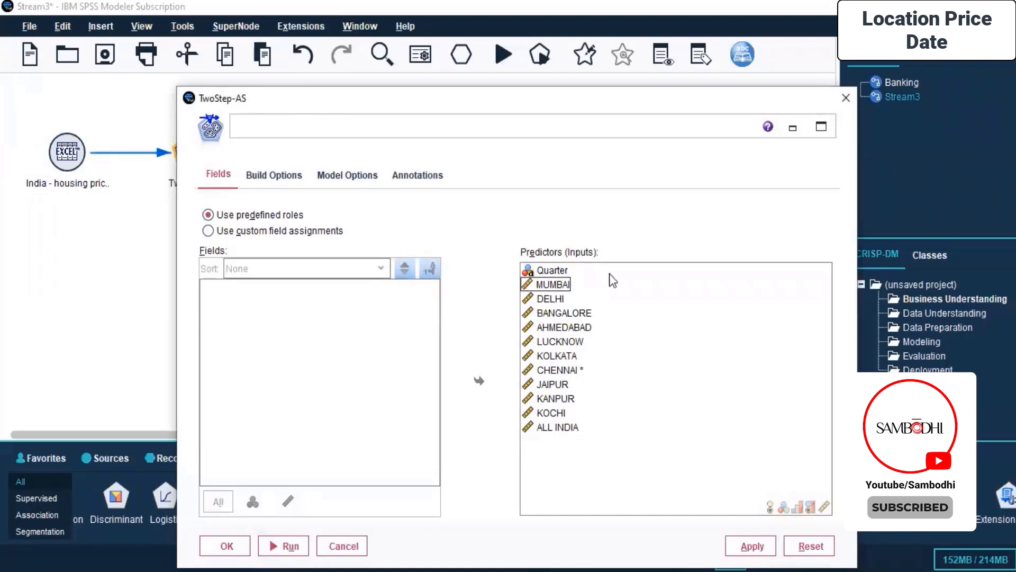
# - Use custom field assignments in the TwoStep-AS node and set MUMBAI, DELHI, BANGALORE and AHMEDABAD as predictors
pyautogui.click(244, 231)
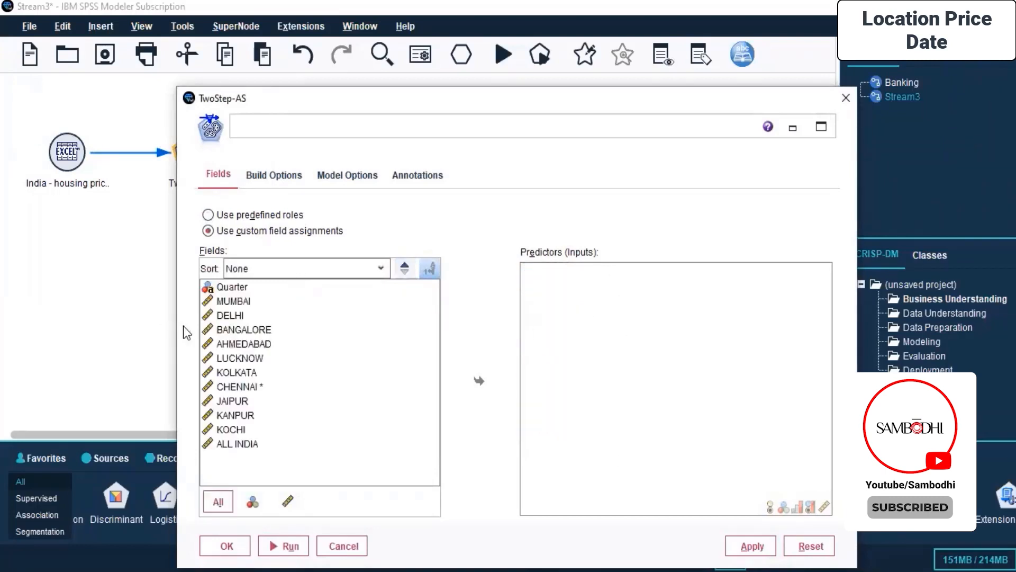
pyautogui.click(226, 302)
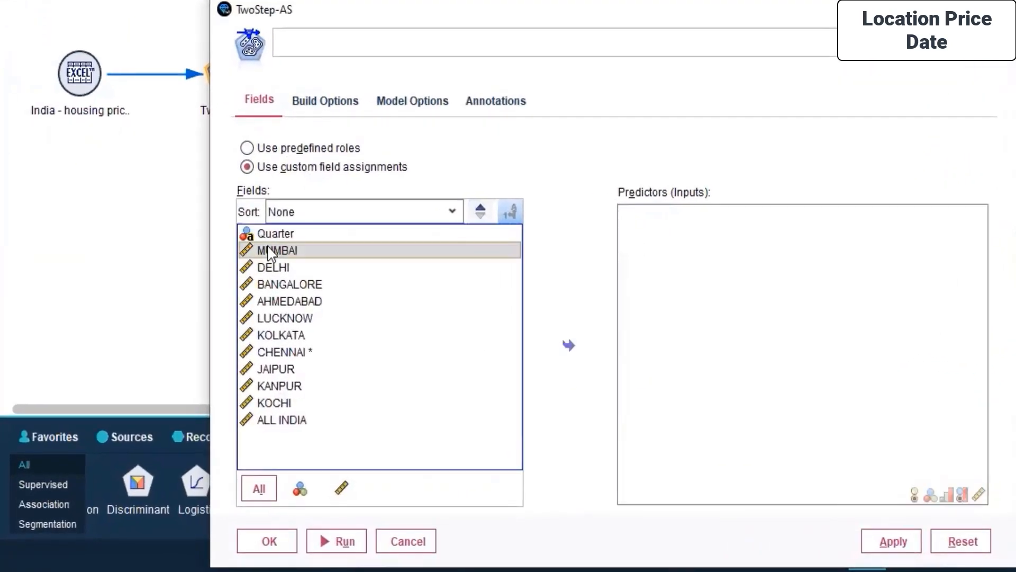
pyautogui.click(288, 266)
pyautogui.click(282, 256)
pyautogui.moveTo(285, 272); pyautogui.dragTo(303, 303)
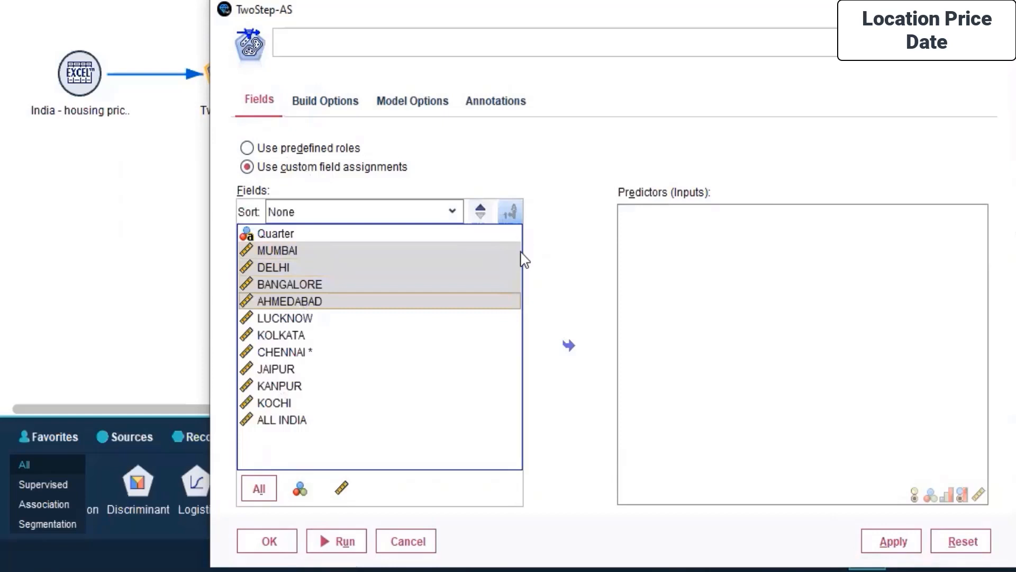
pyautogui.click(568, 345)
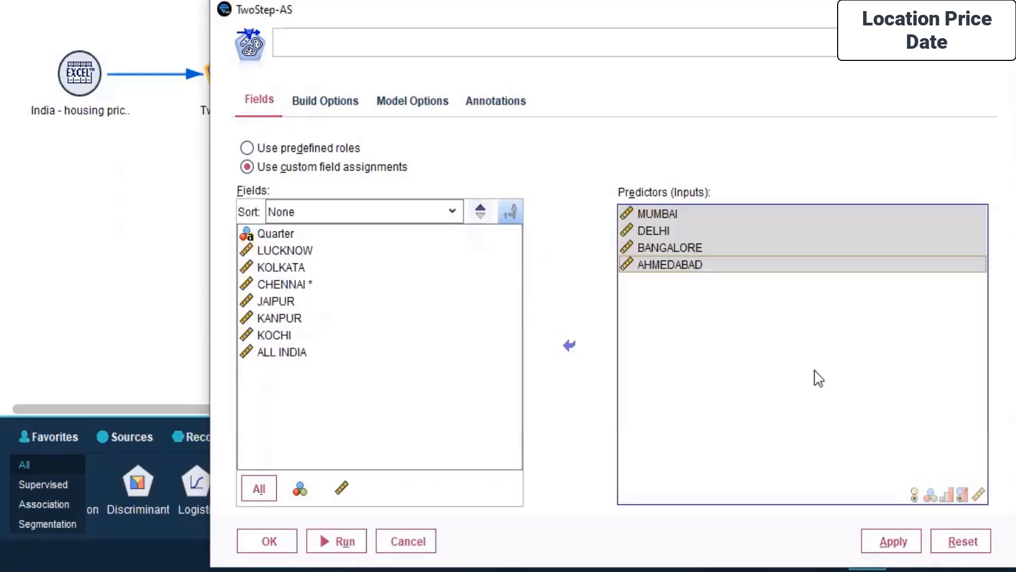
# - Review the TwoStep-AS node's build options, model options and annotations, and apply and accept its settings
pyautogui.click(318, 111)
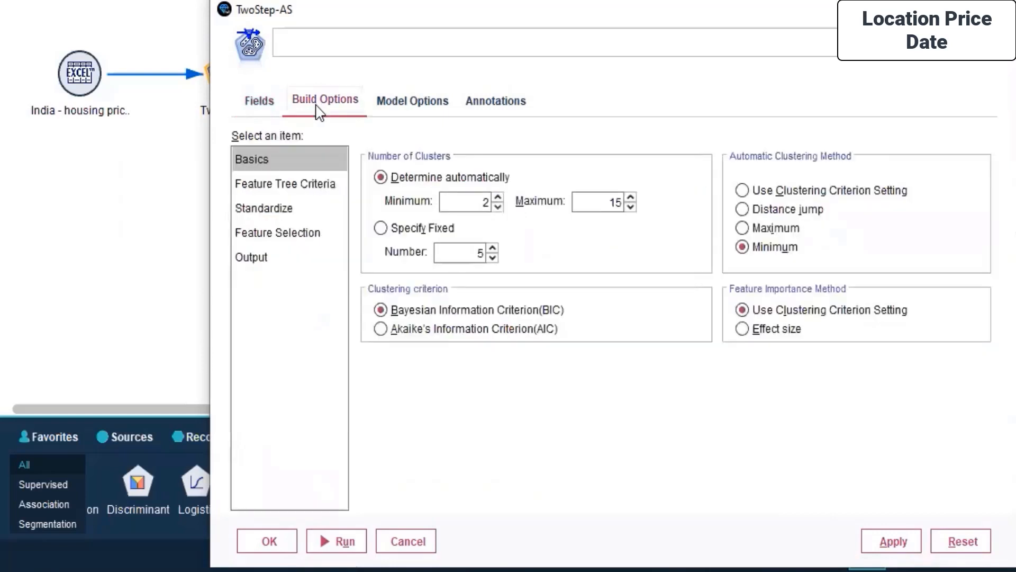
pyautogui.click(313, 195)
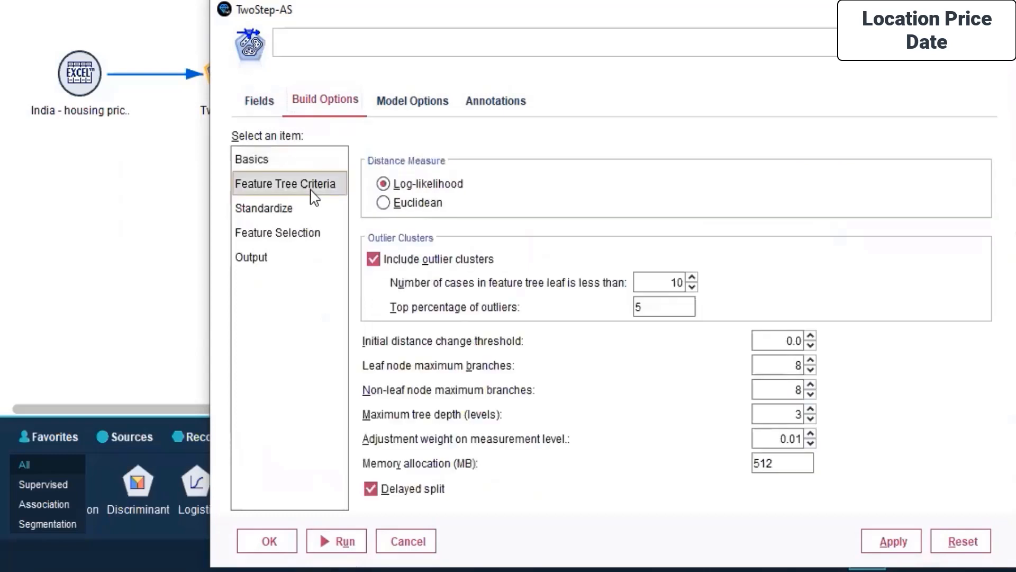
pyautogui.click(284, 204)
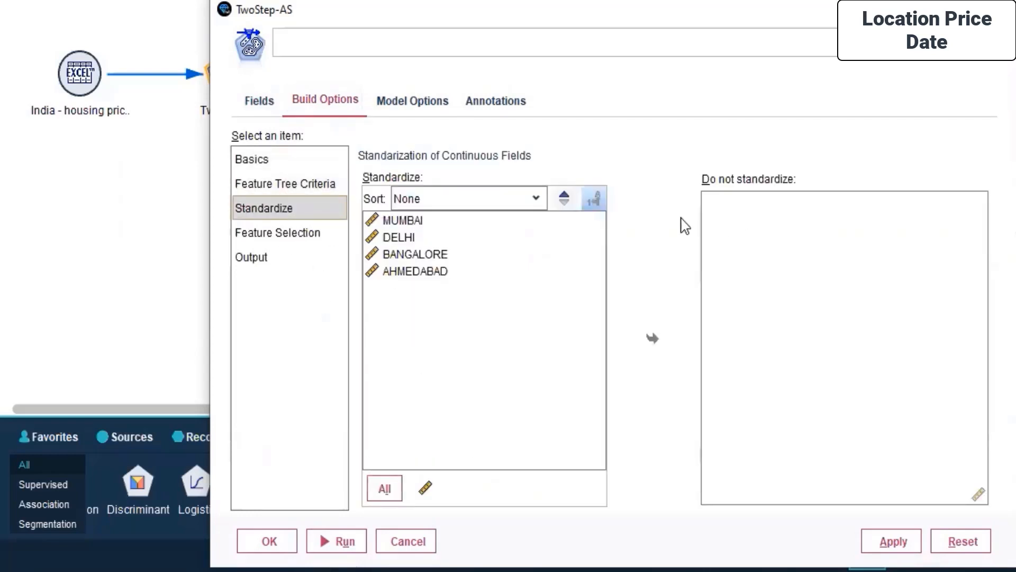
pyautogui.click(290, 233)
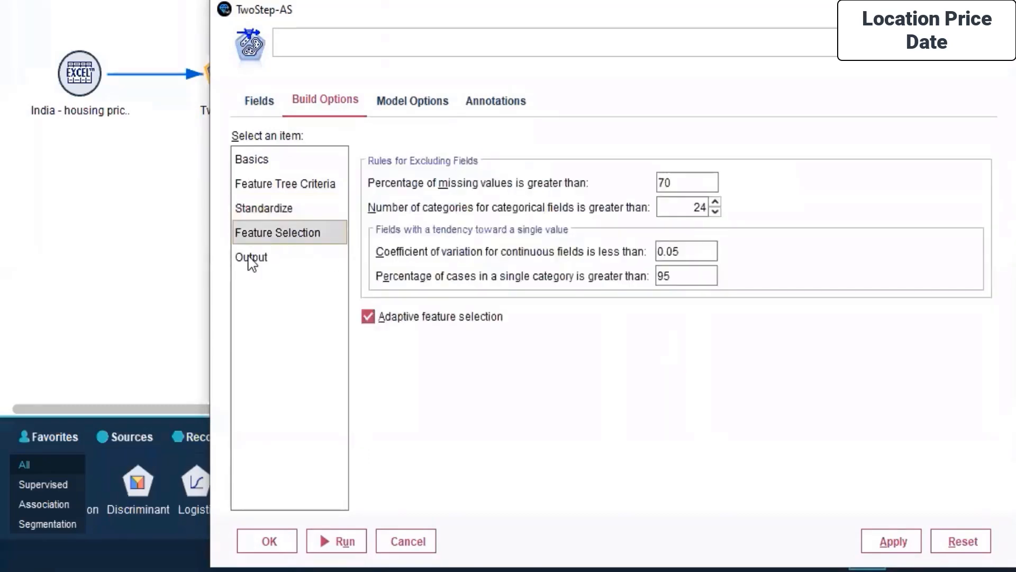
pyautogui.click(251, 260)
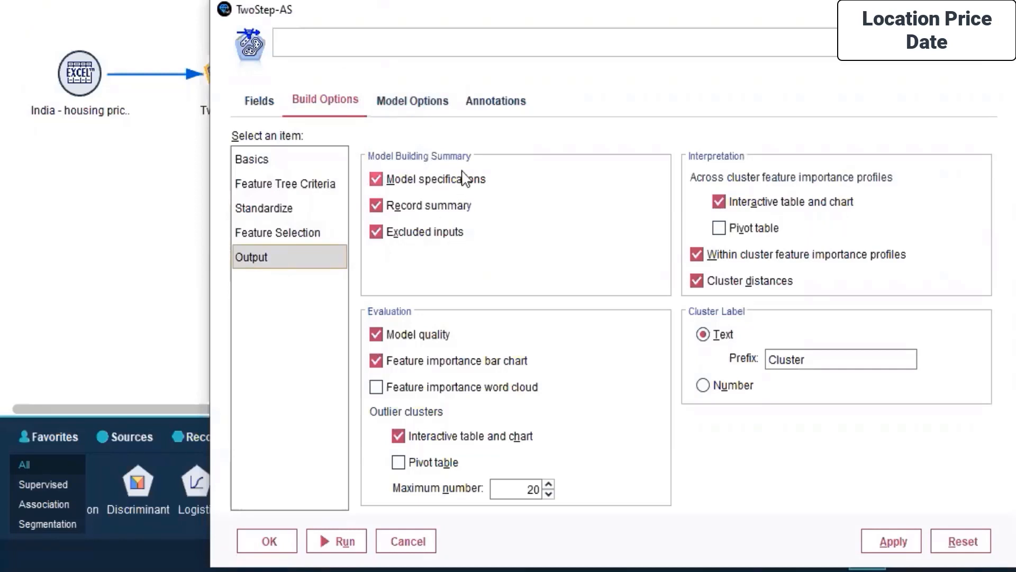
pyautogui.click(412, 101)
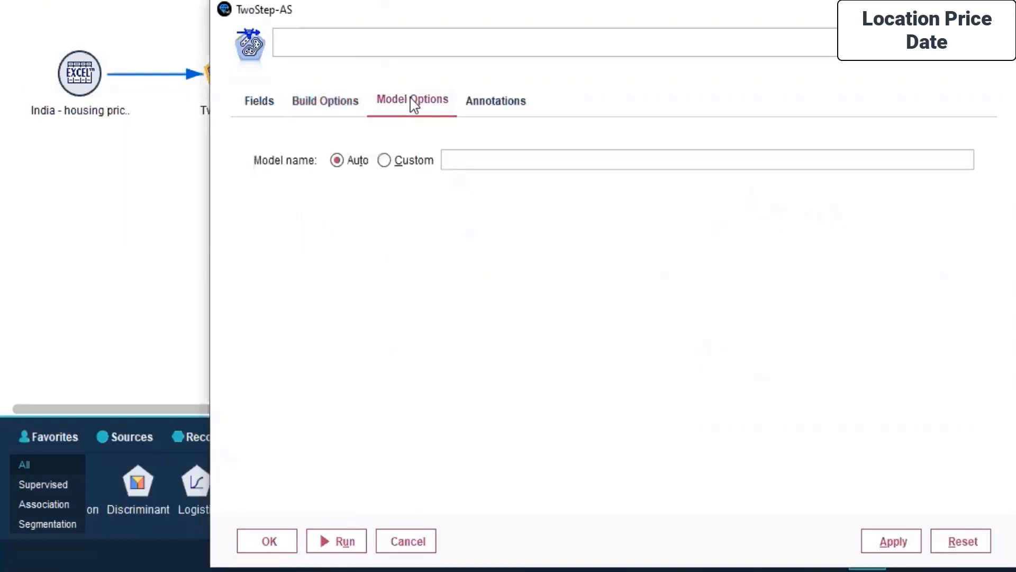
pyautogui.click(474, 106)
pyautogui.click(894, 543)
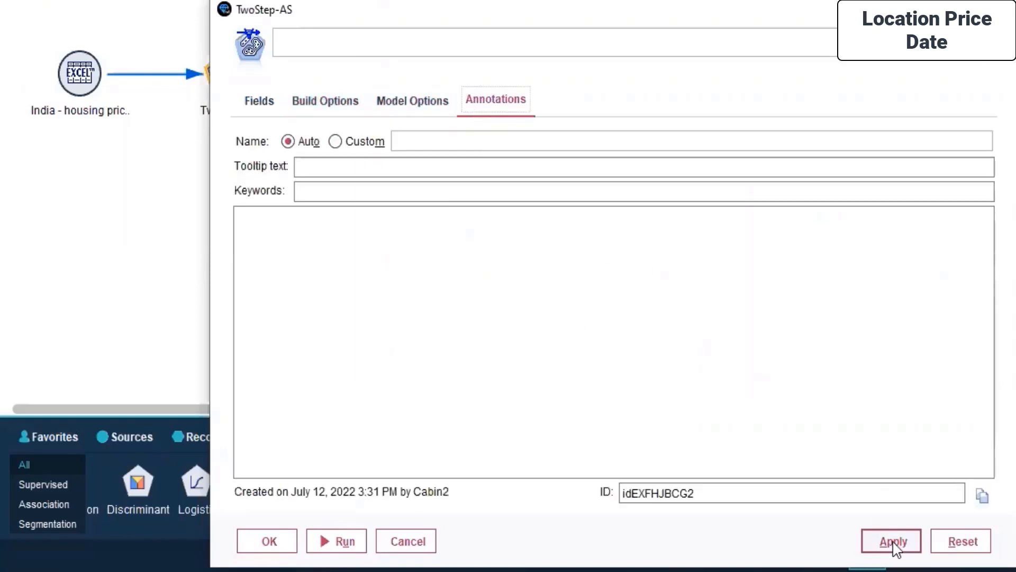
pyautogui.click(268, 540)
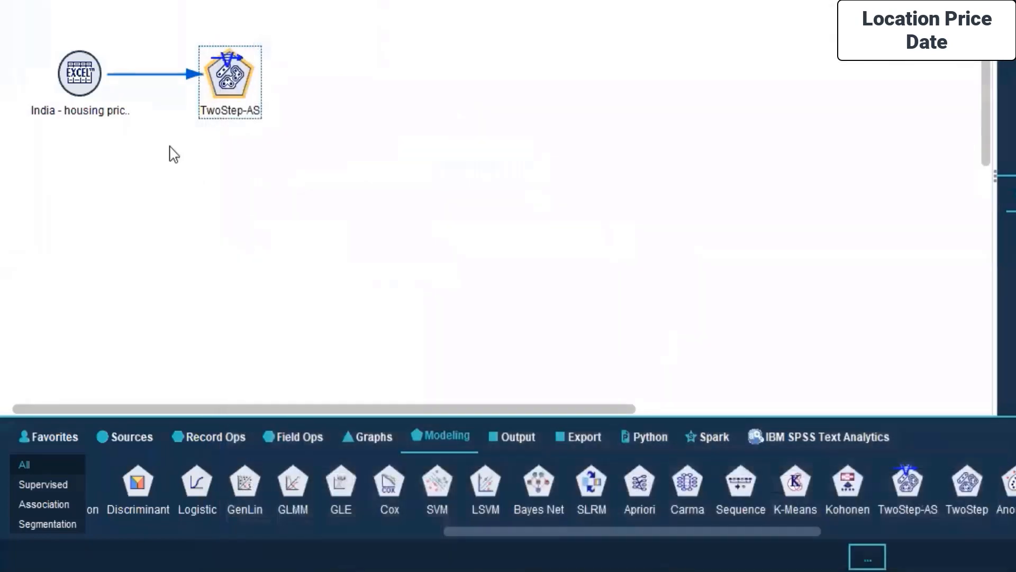
# - Run the TwoStep-AS node to generate its cluster model
pyautogui.rightClick(68, 82)
pyautogui.click(608, 113)
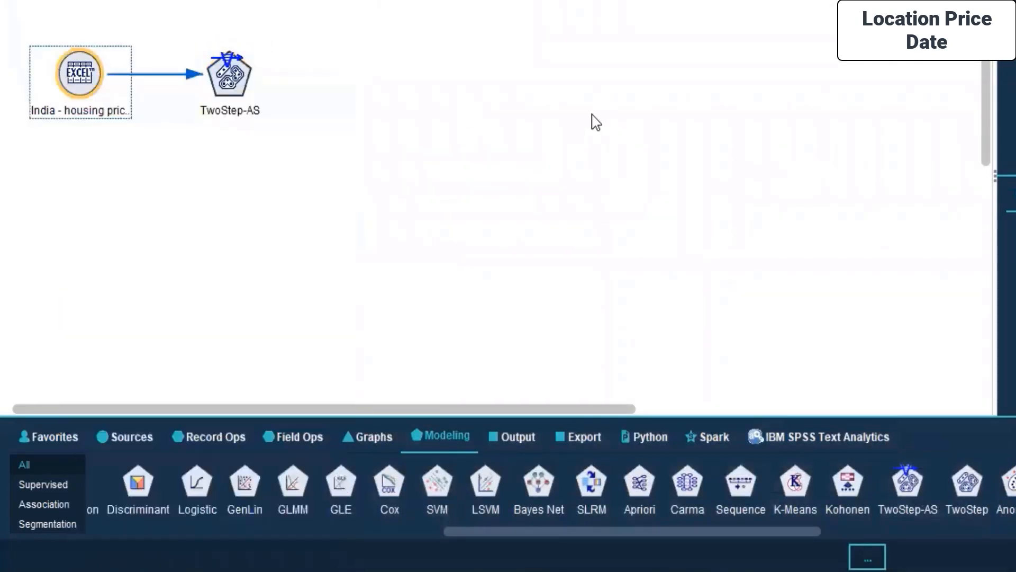
pyautogui.rightClick(218, 90)
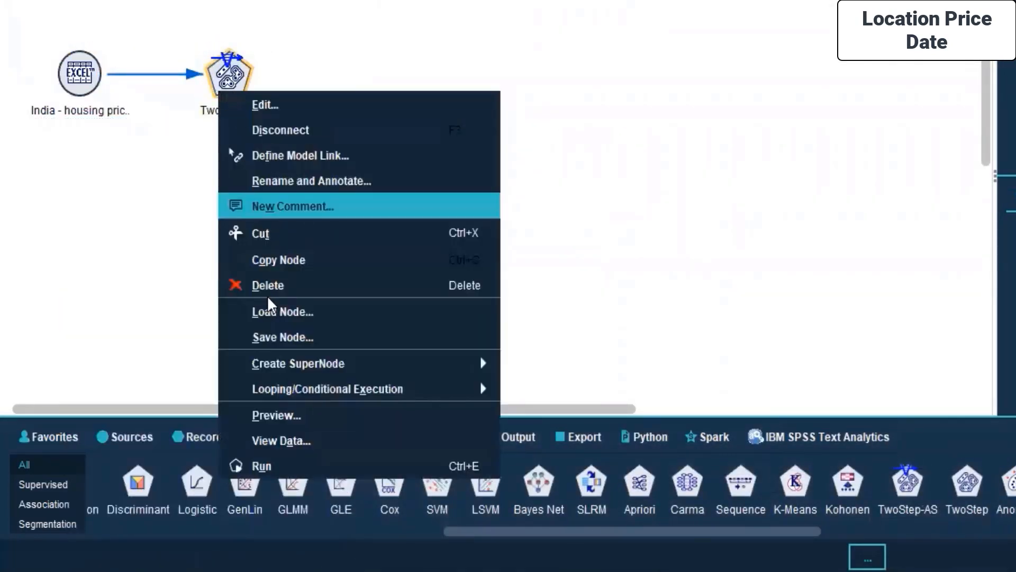
pyautogui.click(281, 465)
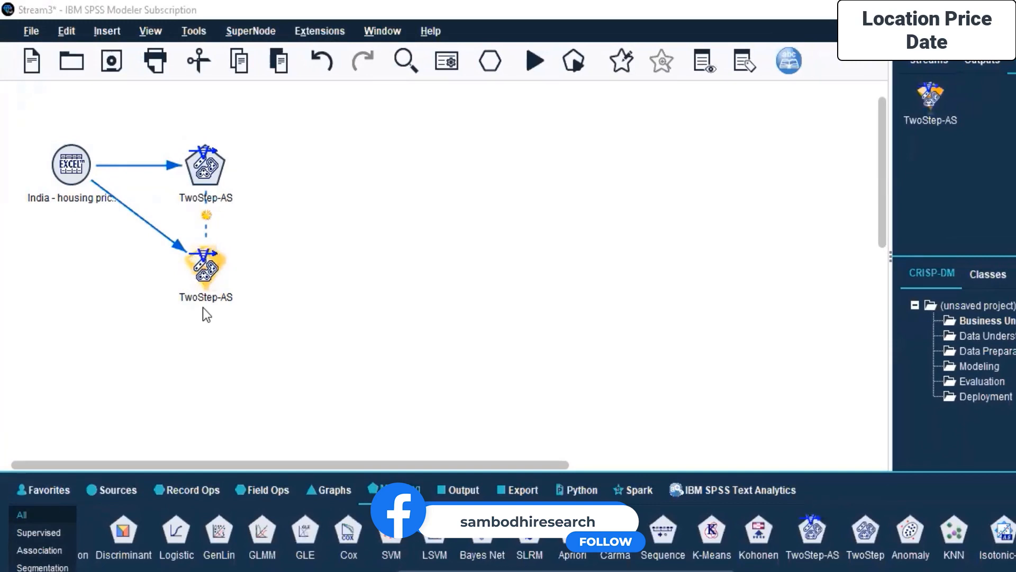
# - Open the generated TwoStep-AS model nugget at its annotations and look through the available file, edit, generate, insert and format commands
pyautogui.rightClick(201, 260)
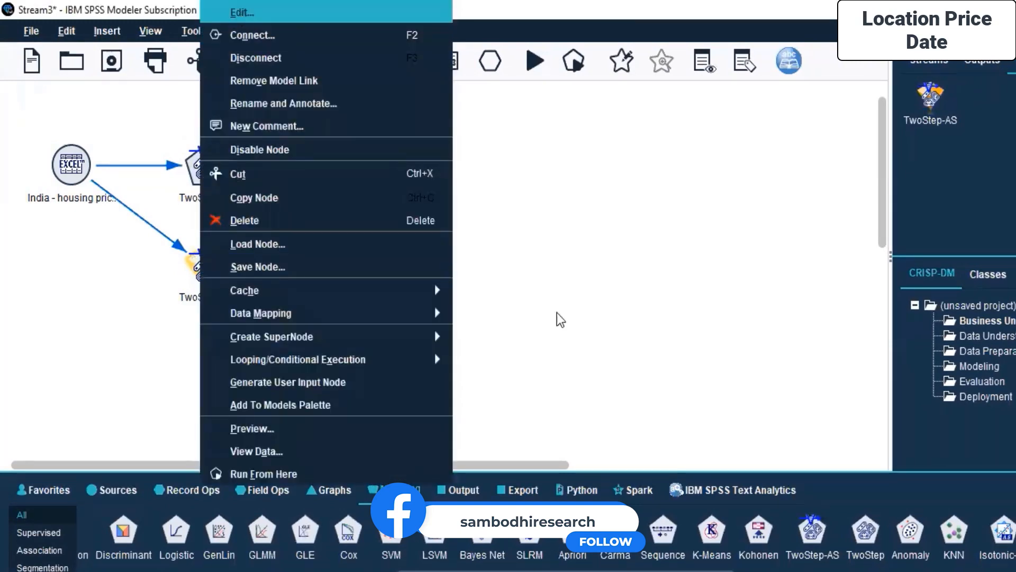
pyautogui.click(557, 312)
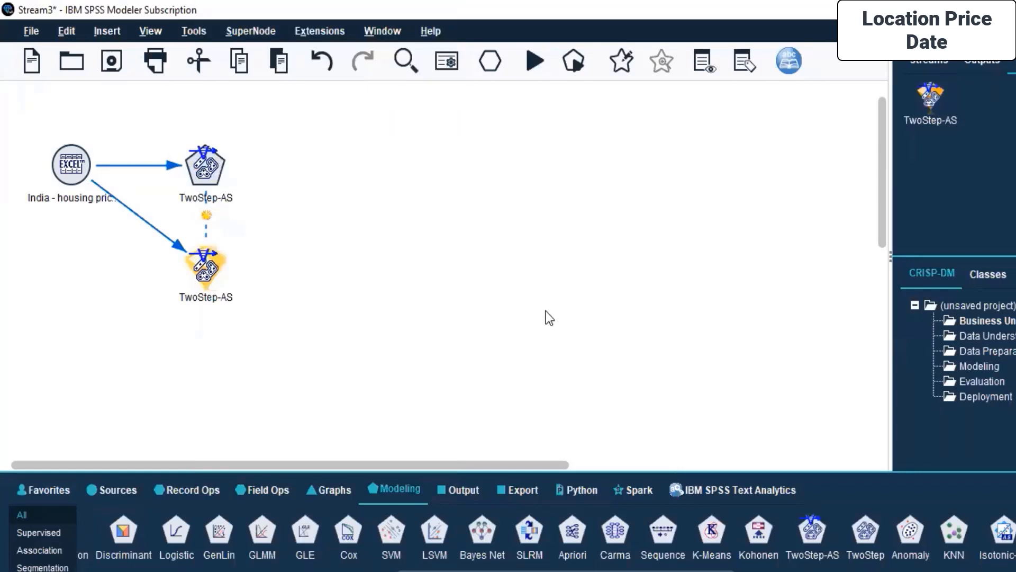
pyautogui.doubleClick(206, 268)
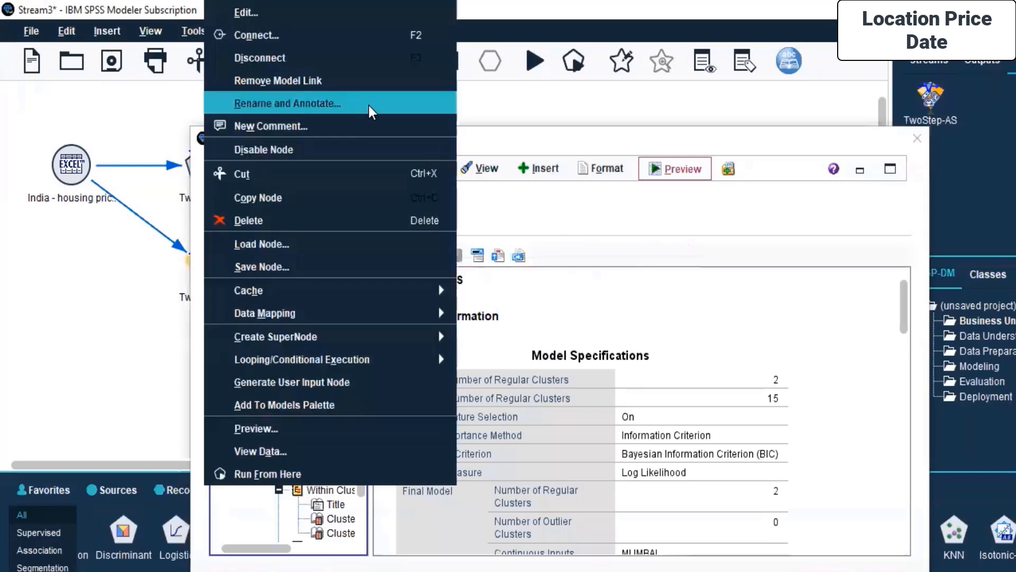
pyautogui.click(369, 106)
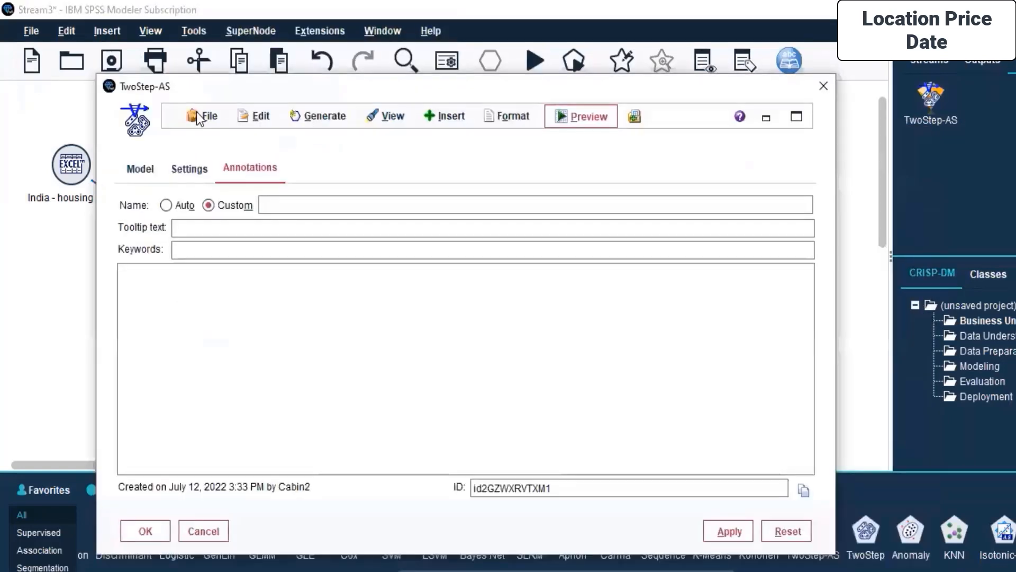
pyautogui.click(299, 169)
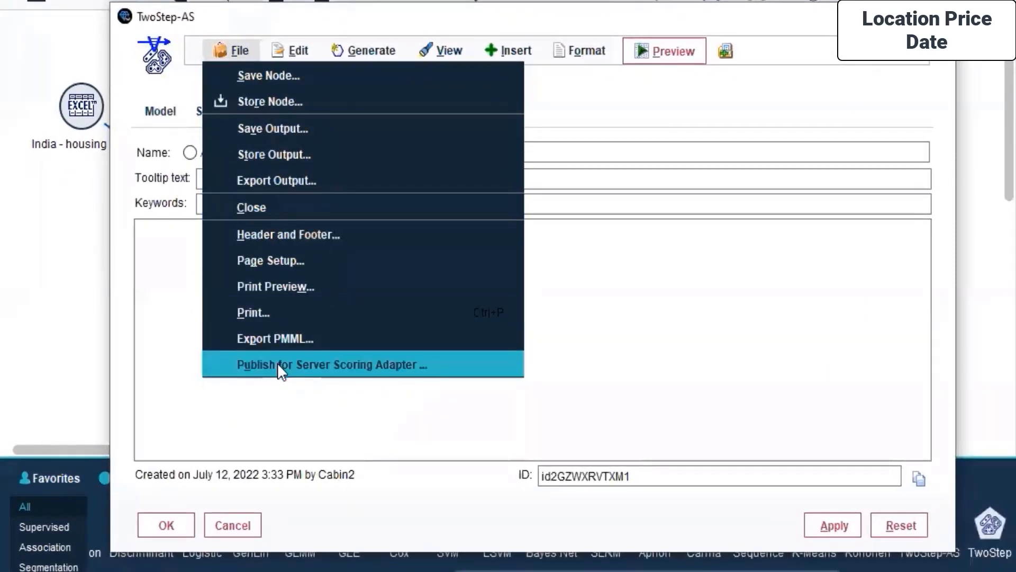
pyautogui.moveTo(294, 33)
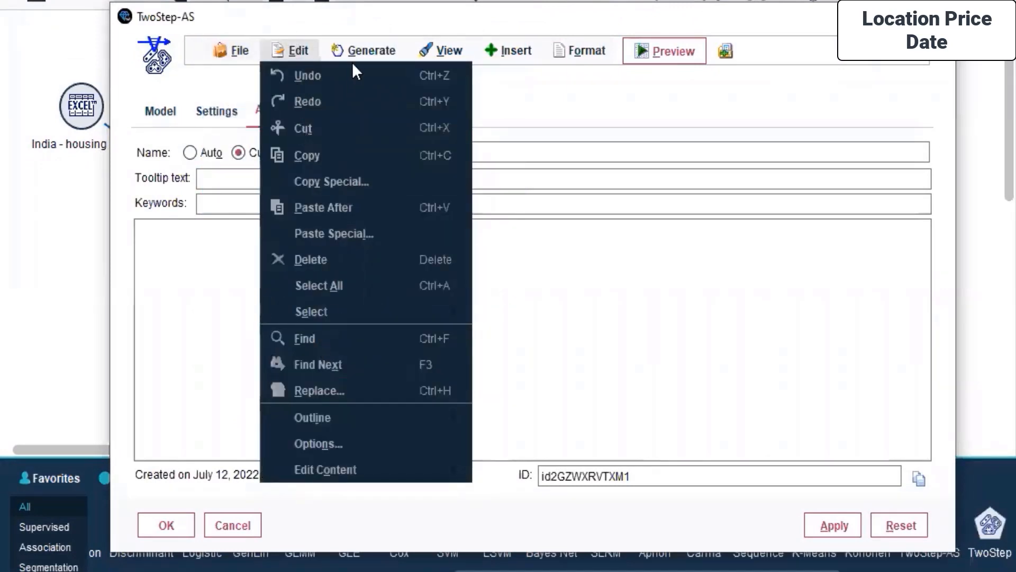
pyautogui.moveTo(364, 52)
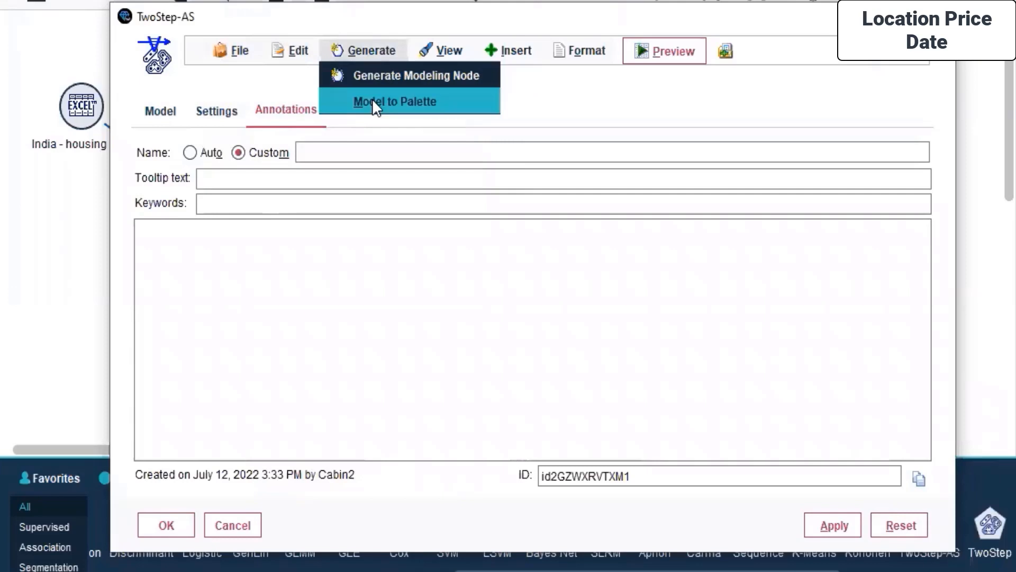
pyautogui.moveTo(515, 49)
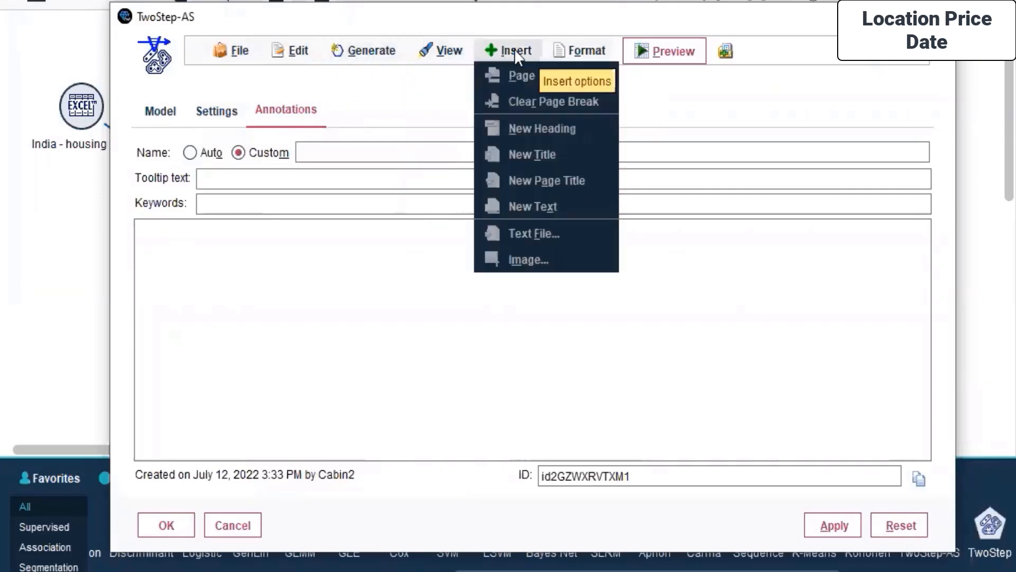
pyautogui.moveTo(570, 37)
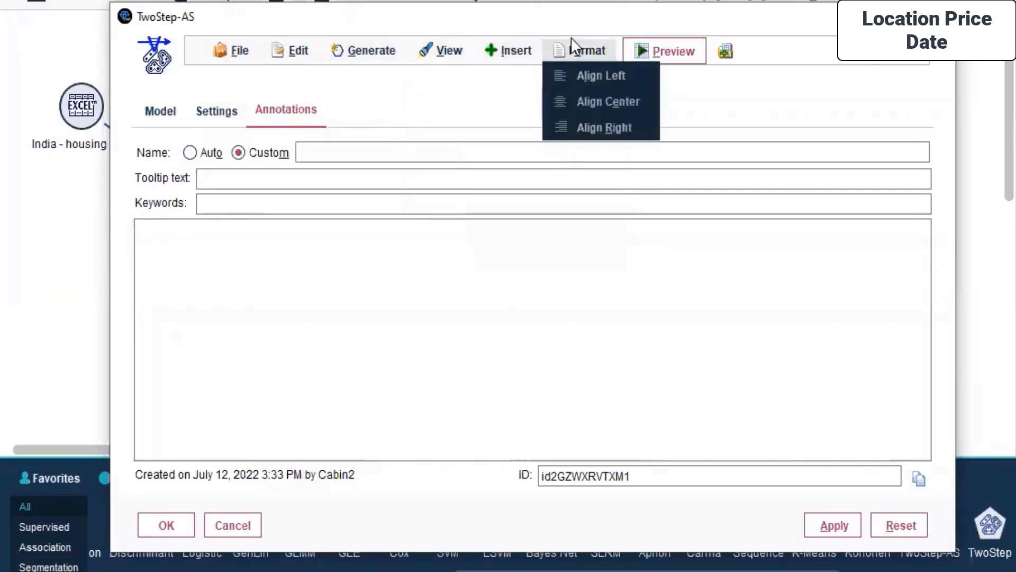
# - Examine the TwoStep-AS model output along with its SQL generation settings and annotations
pyautogui.click(175, 122)
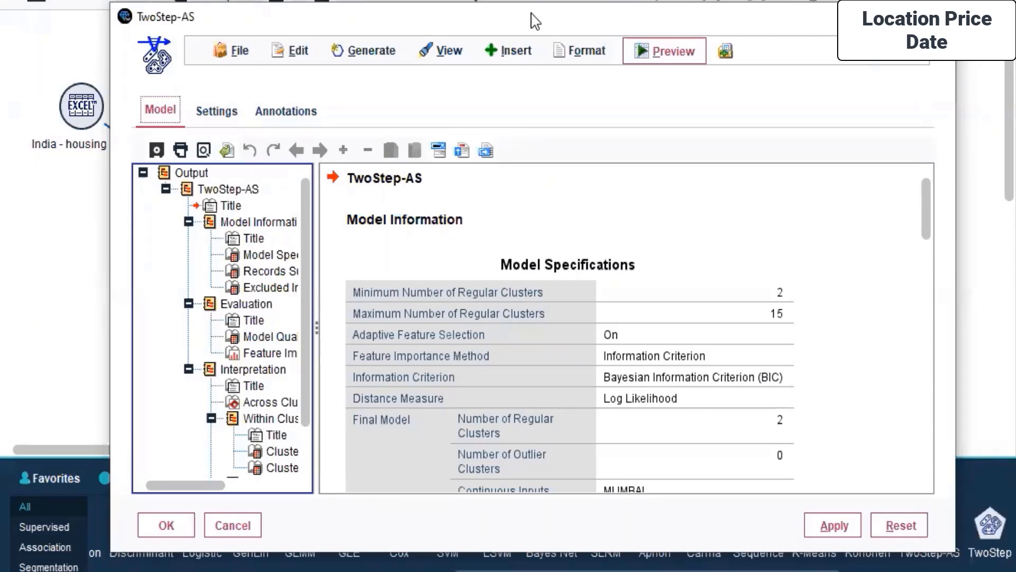
pyautogui.click(205, 123)
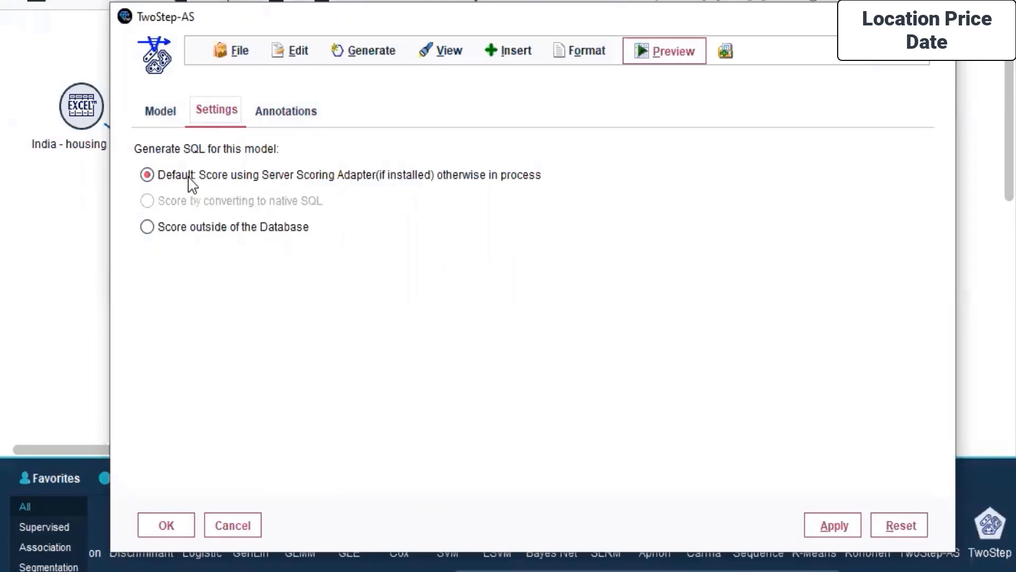
pyautogui.click(210, 233)
pyautogui.click(285, 116)
pyautogui.click(160, 112)
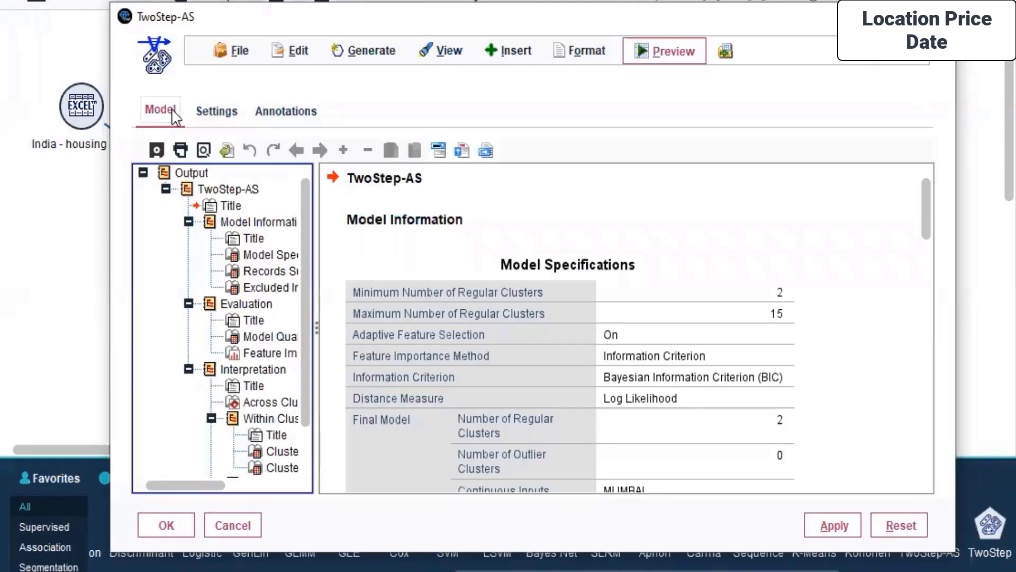
pyautogui.scroll(-1, 200, 249)
# - Check the model output's export command and consult the Export output and Saving output topic in the SPSS Modeller PDF in the browser
pyautogui.click(236, 51)
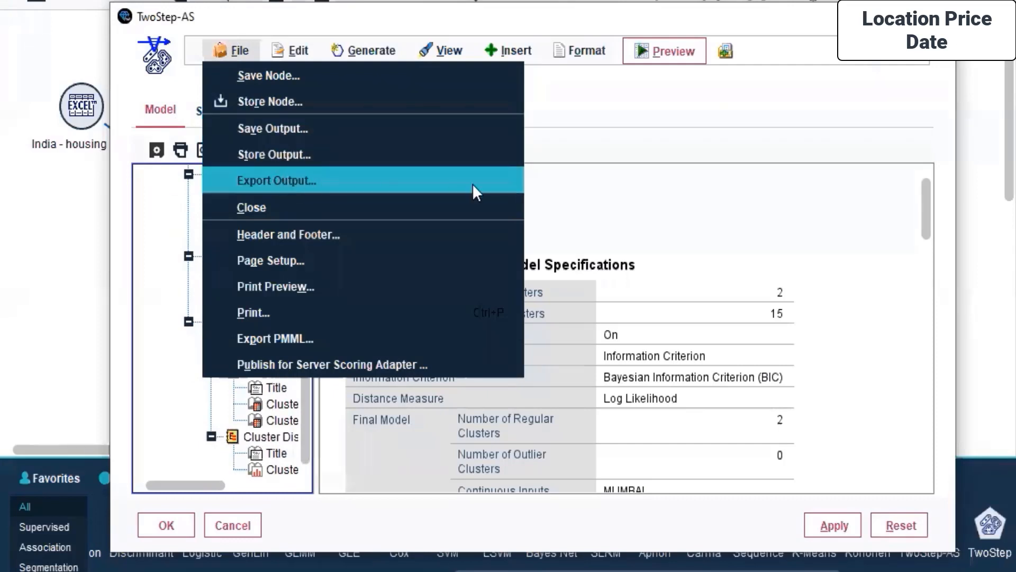
pyautogui.click(391, 187)
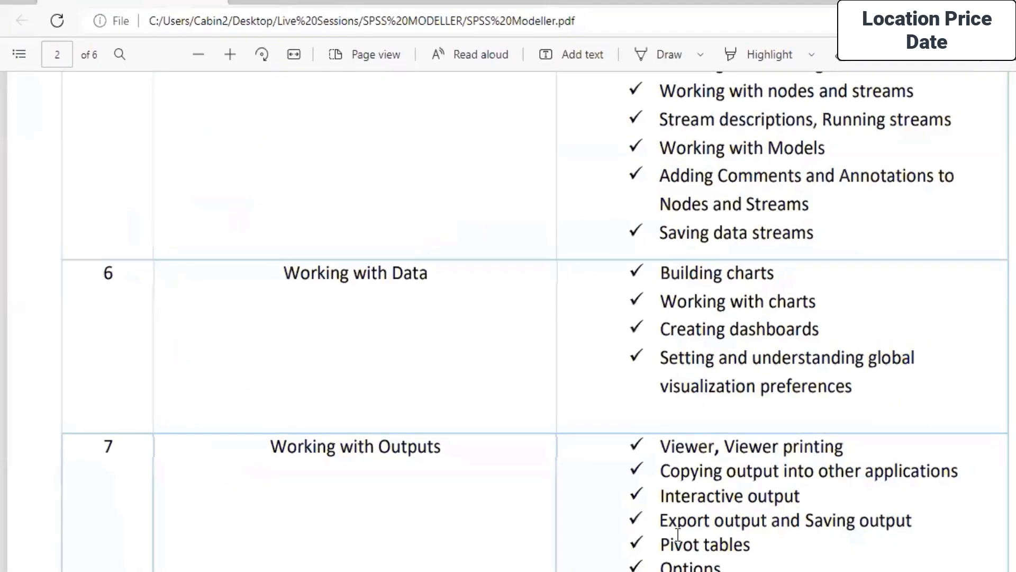
pyautogui.moveTo(623, 512); pyautogui.dragTo(864, 507)
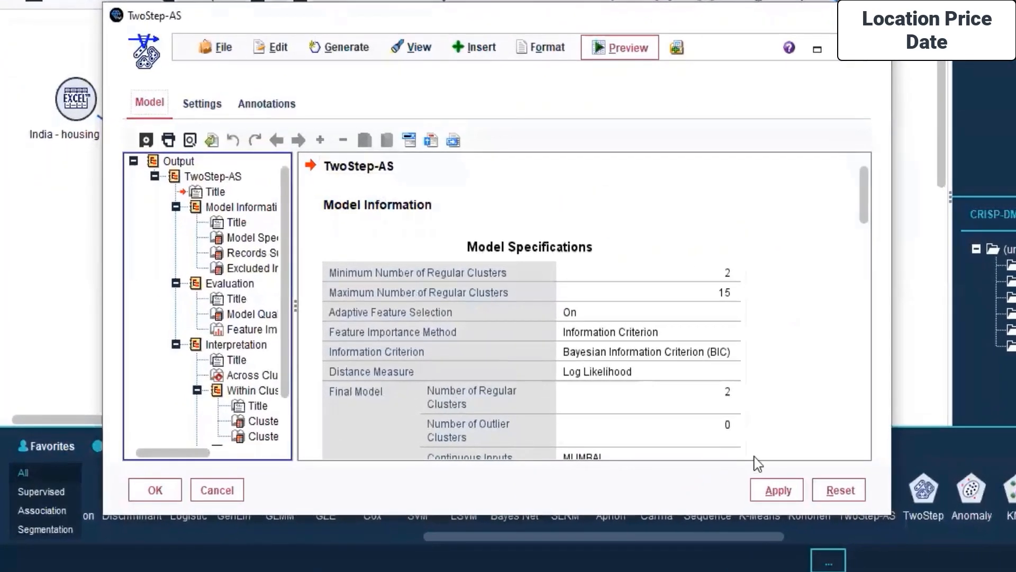
# - Switch back to SPSS Modeler, check the TwoStep-AS output's export option and examine the cluster profiles in the report
pyautogui.click(219, 53)
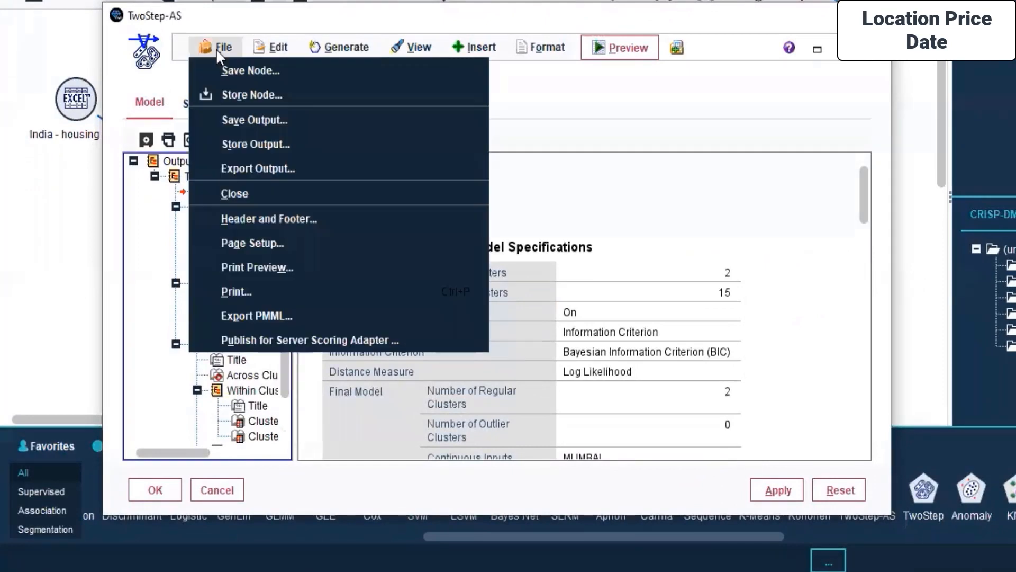
pyautogui.click(259, 168)
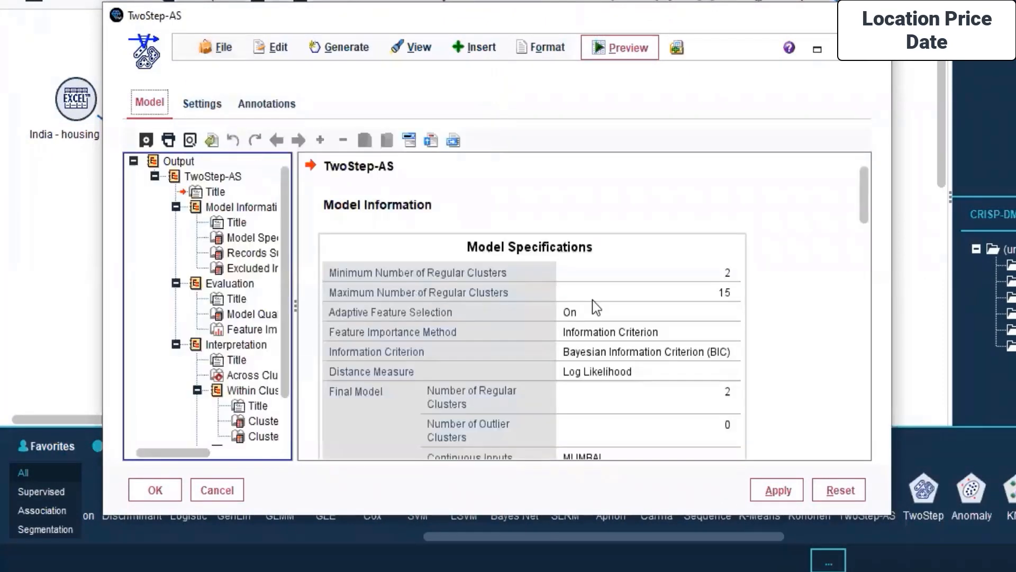
pyautogui.scroll(-15, 631, 312)
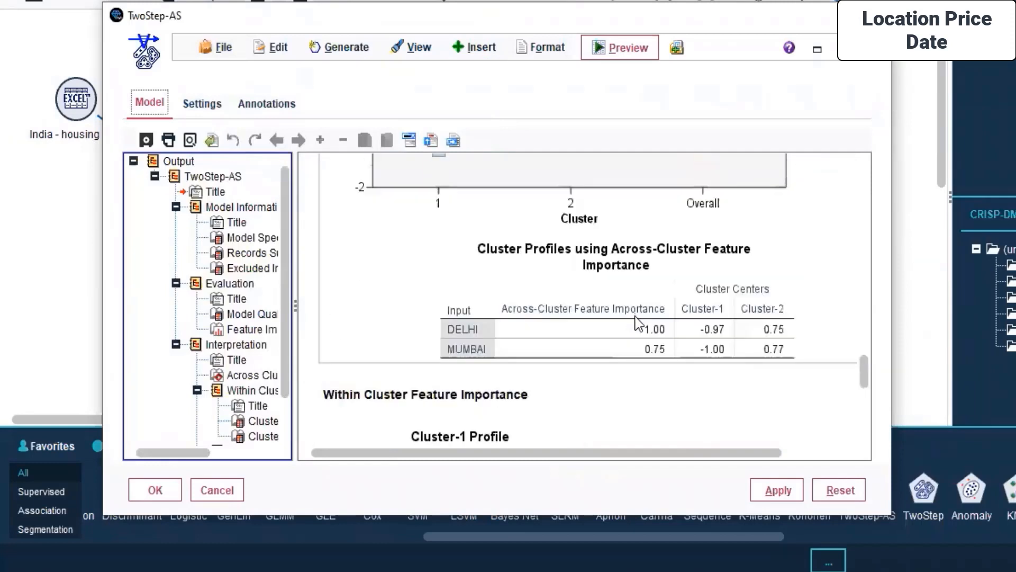
# - Apply and close the TwoStep-AS model output, and check the list of outputs produced in the session
pyautogui.scroll(-3, 636, 318)
pyautogui.click(771, 493)
pyautogui.click(153, 498)
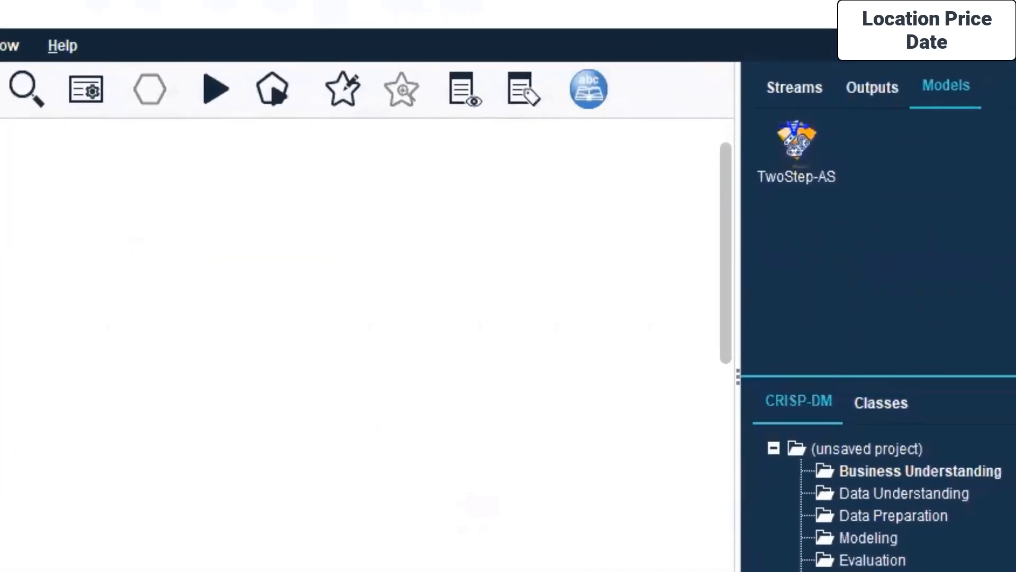
pyautogui.click(872, 87)
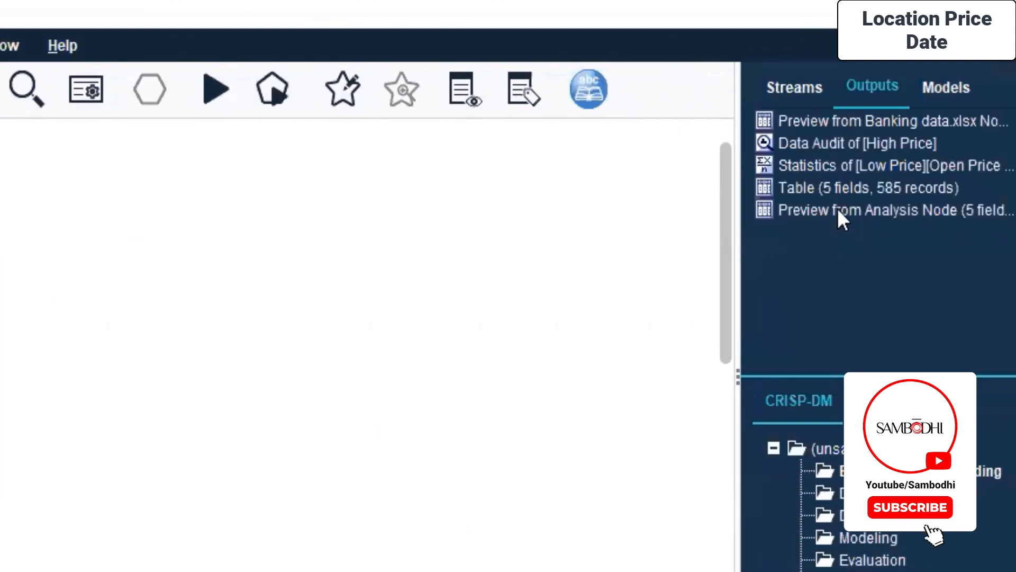
pyautogui.click(837, 210)
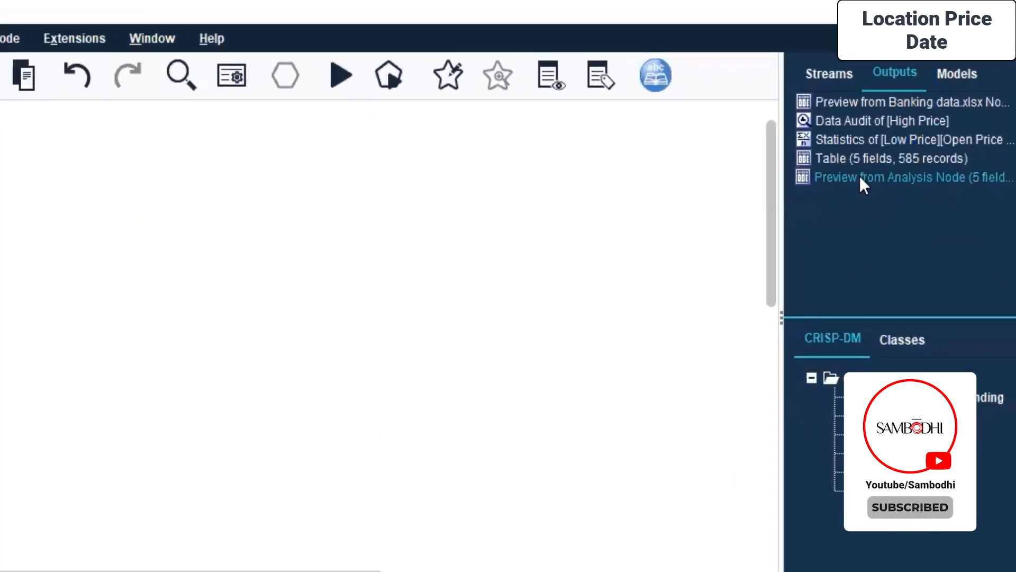
# - Switch to File Explorer and view the contents of the Day 7 folder under Desktop, Live Sessions, SPSS MODELLER
pyautogui.hotkey('alt', 'Tab')
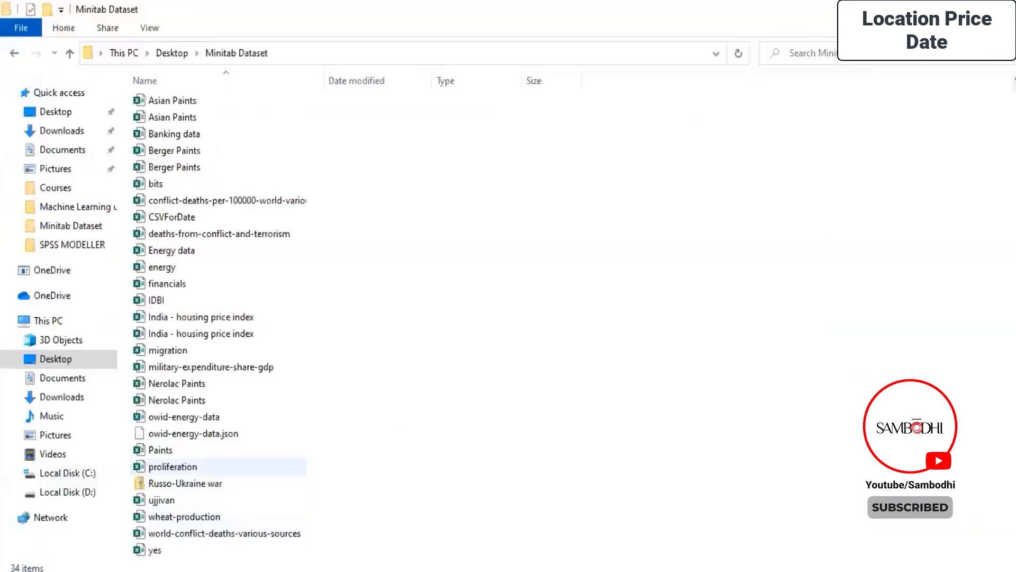
pyautogui.click(41, 114)
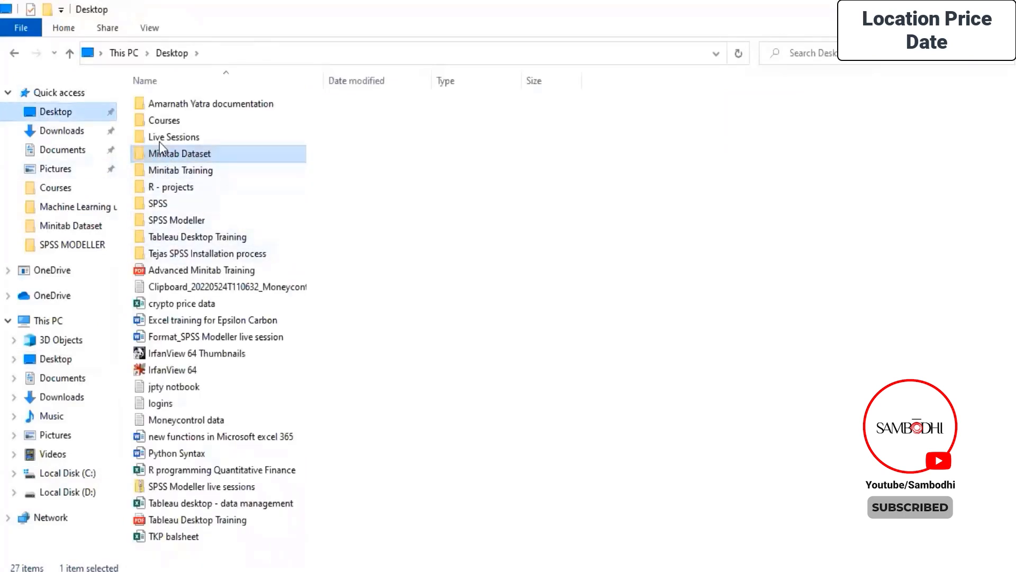
pyautogui.doubleClick(156, 139)
pyautogui.doubleClick(168, 202)
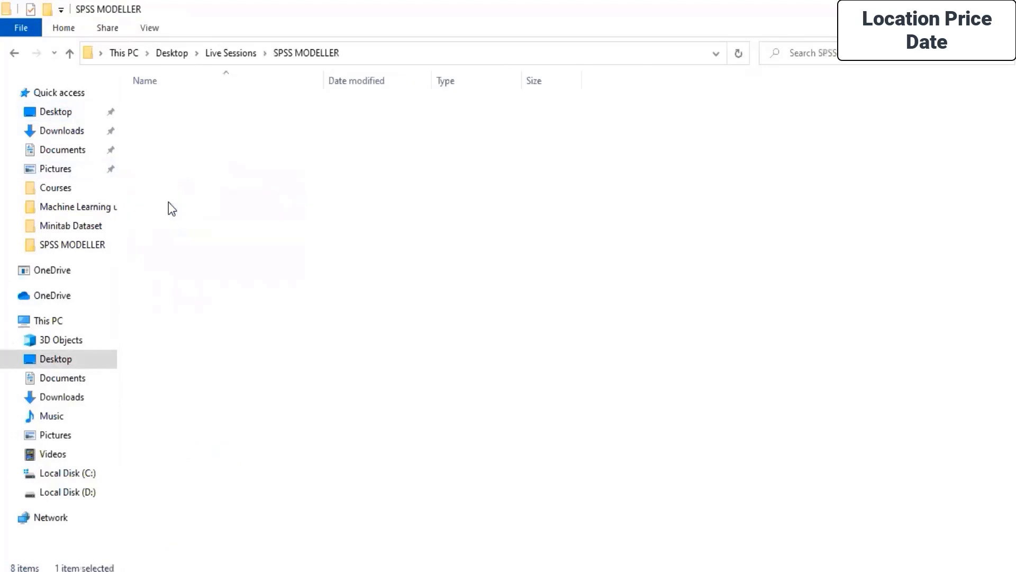
pyautogui.doubleClick(159, 203)
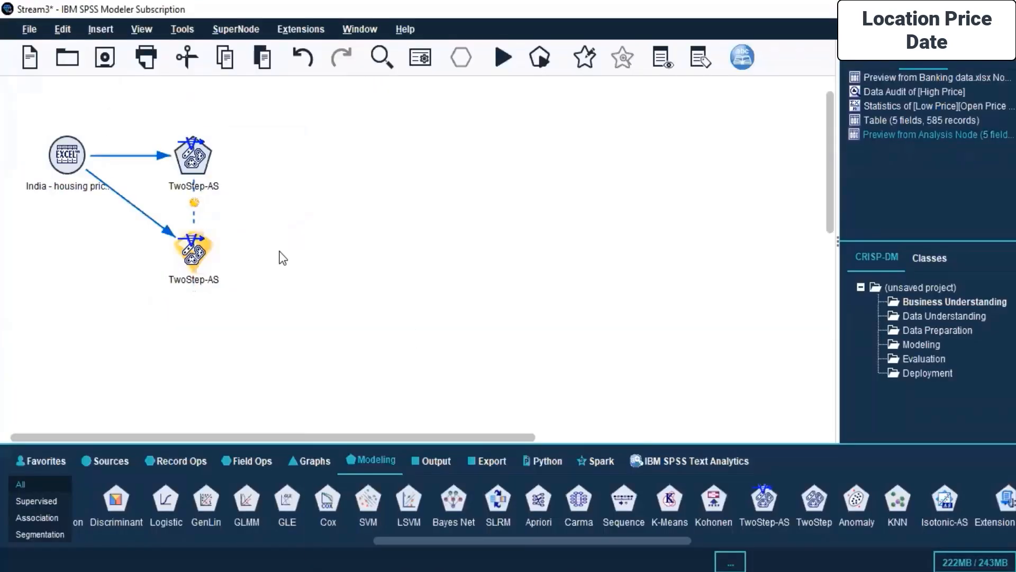
# - Switch back to SPSS Modeler and try to run the stream from the TwoStep-AS model nugget
pyautogui.click(197, 255)
pyautogui.rightClick(197, 255)
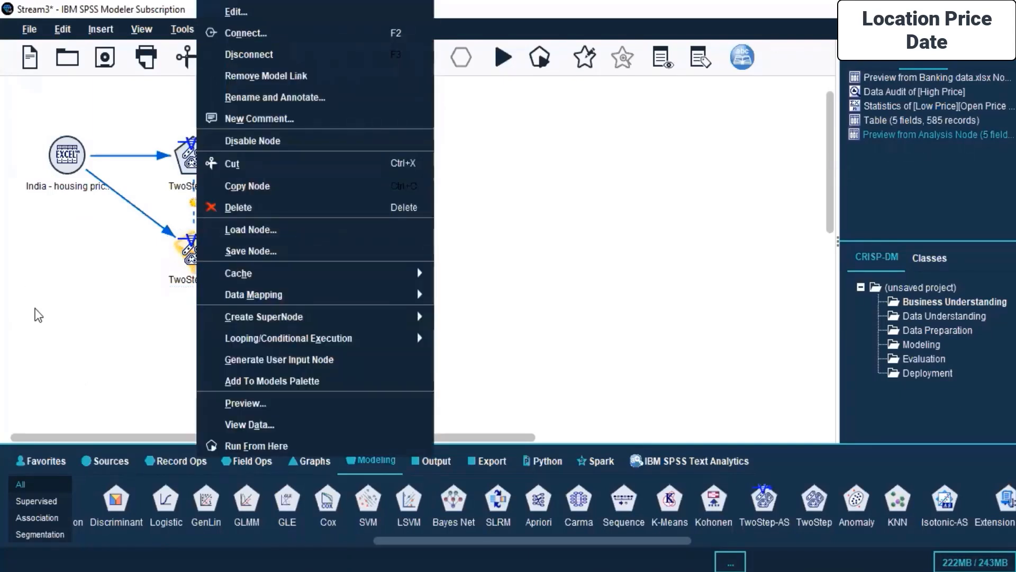
pyautogui.click(187, 255)
pyautogui.rightClick(184, 255)
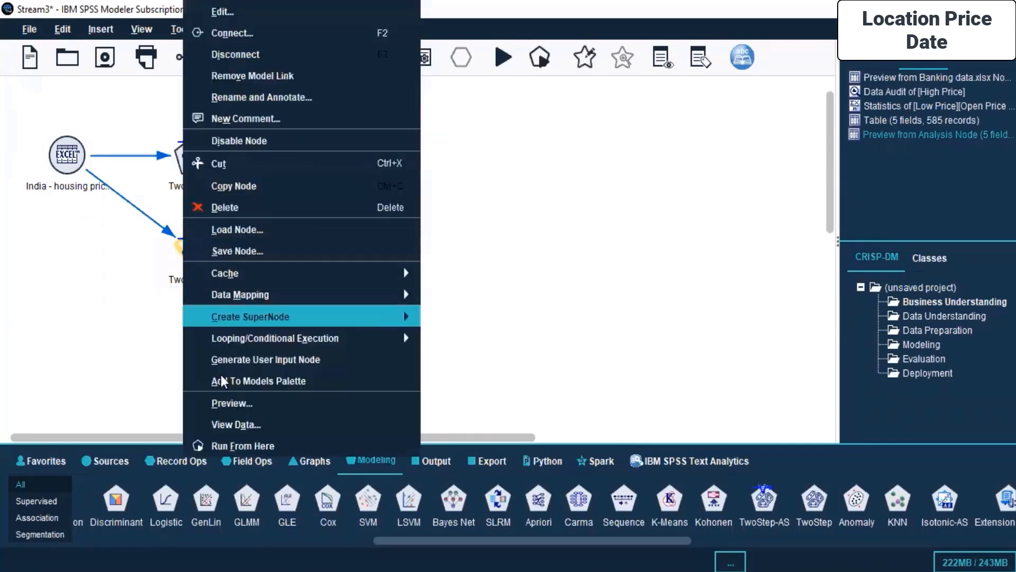
pyautogui.click(236, 445)
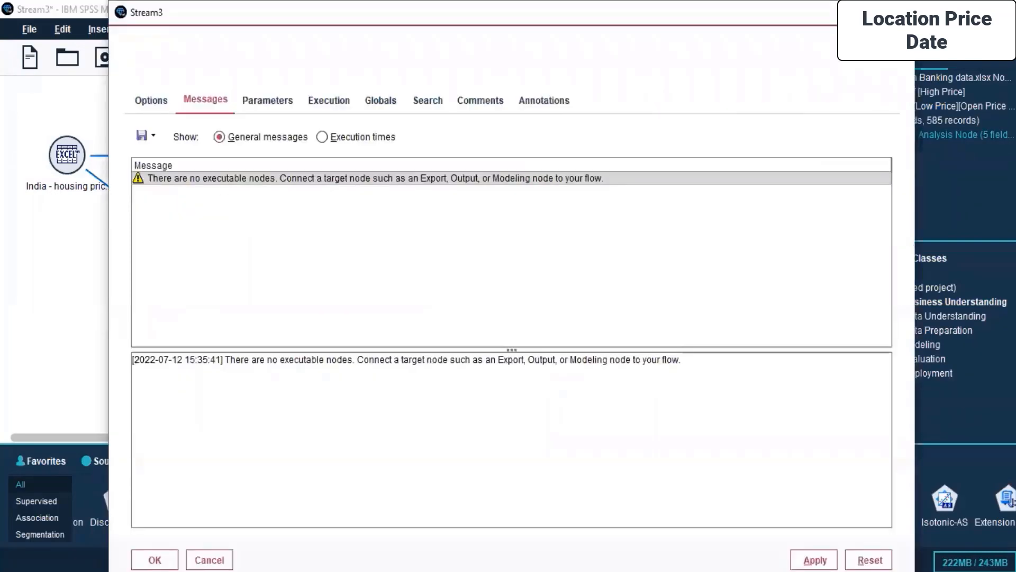
pyautogui.click(34, 216)
# - Reopen the TwoStep-AS model nugget for editing and move its window up so it fits on screen
pyautogui.rightClick(169, 252)
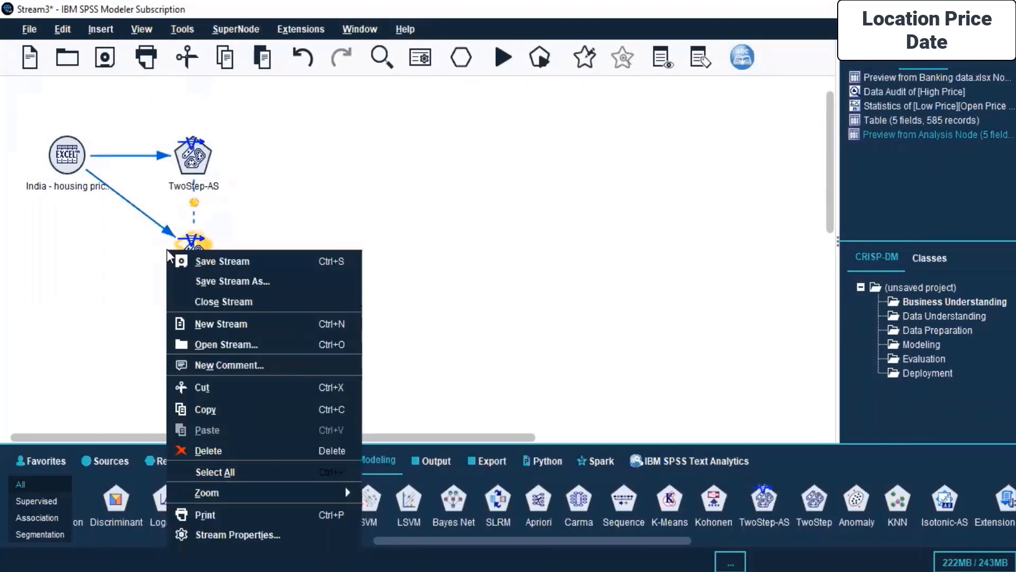
pyautogui.click(291, 172)
pyautogui.click(189, 254)
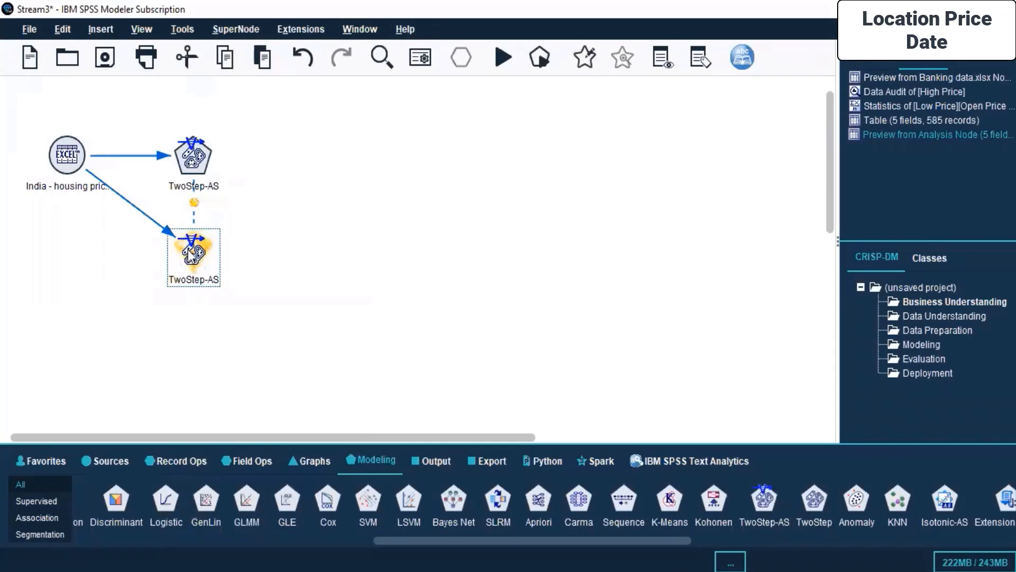
pyautogui.rightClick(189, 254)
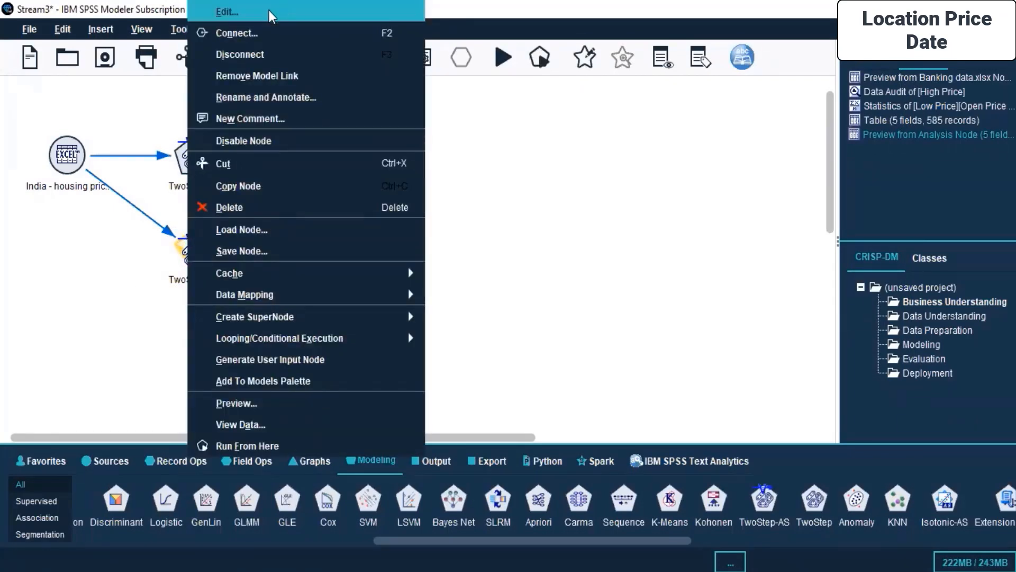
pyautogui.click(227, 12)
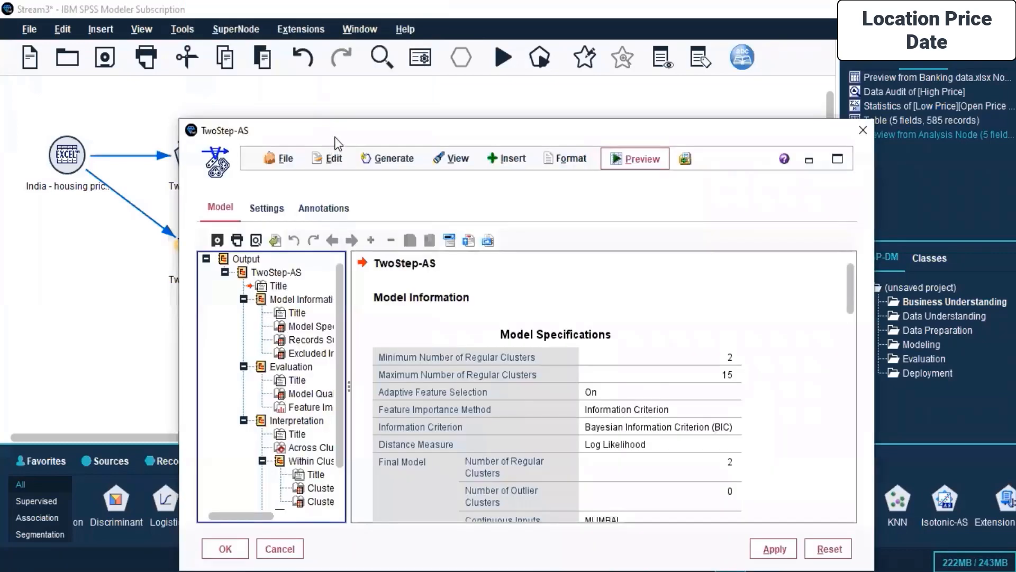
pyautogui.moveTo(335, 130); pyautogui.dragTo(267, 31)
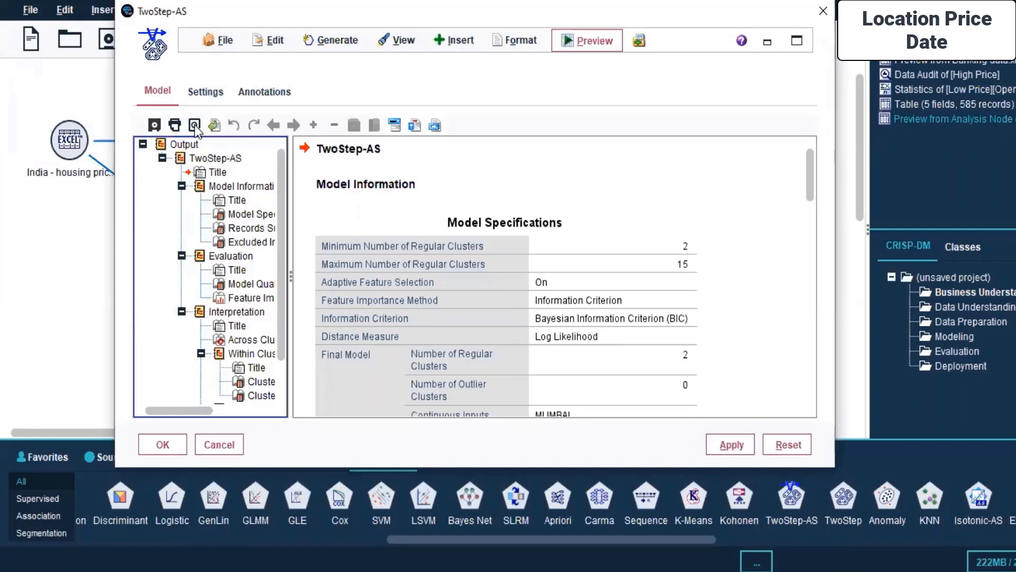
# - Start saving the TwoStep-AS node and choose the Day 7 folder under Live Sessions, SPSS MODELLER as its location
pyautogui.click(154, 126)
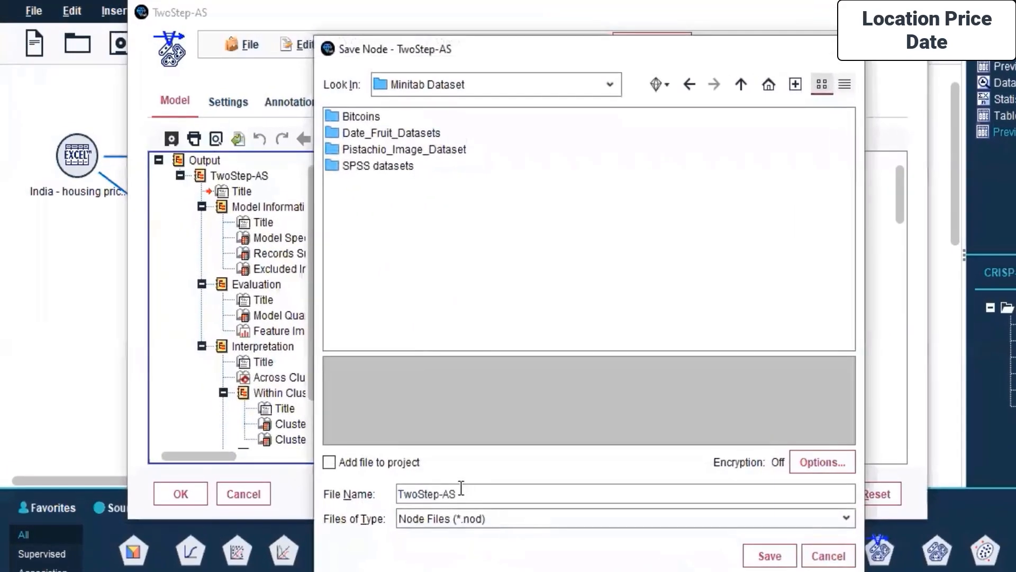
pyautogui.click(606, 86)
pyautogui.click(442, 207)
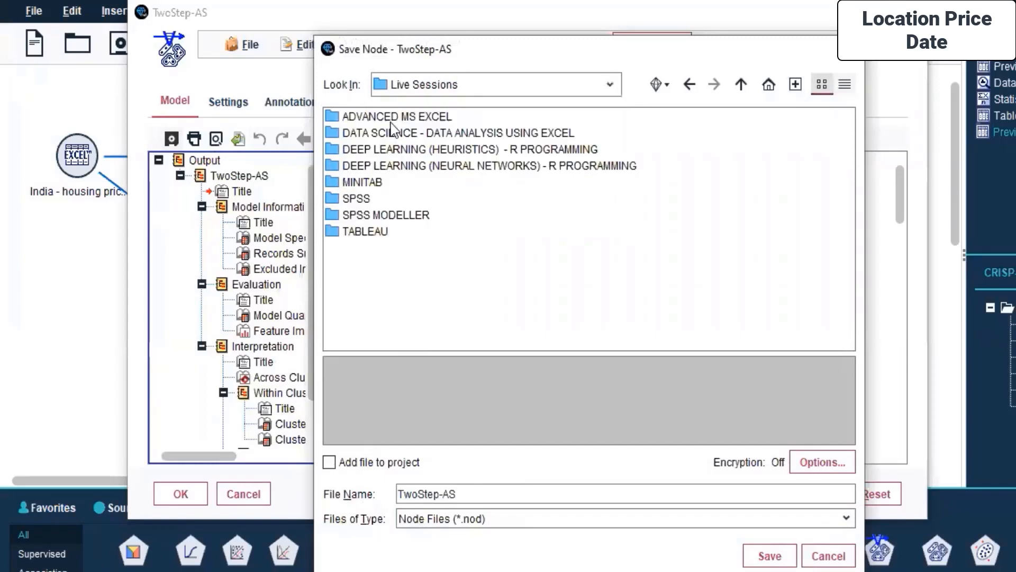
pyautogui.doubleClick(384, 216)
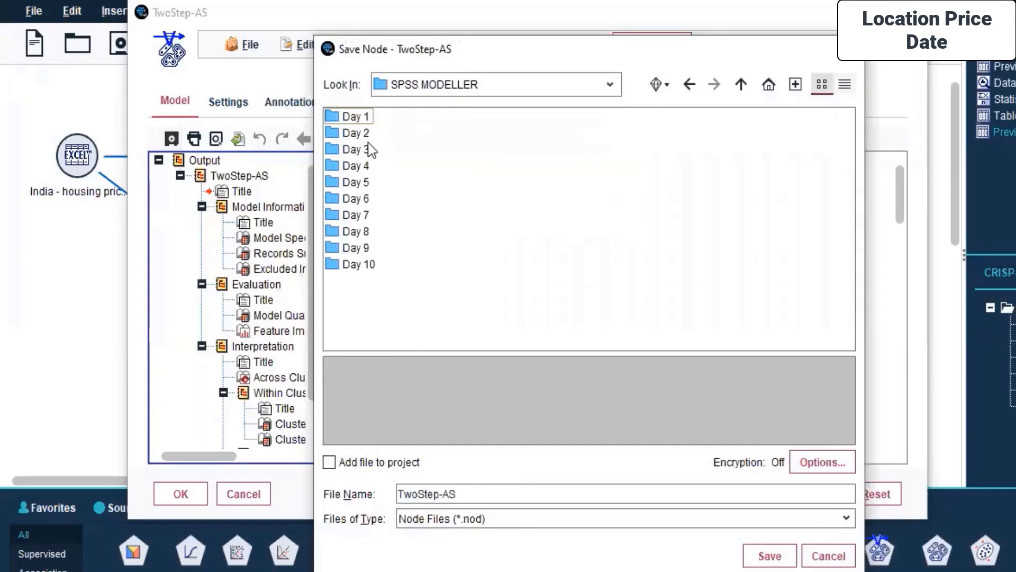
pyautogui.doubleClick(355, 216)
# - Name the node file TwoStep-AS-Housing price index and save it as a .nod node file
pyautogui.click(489, 500)
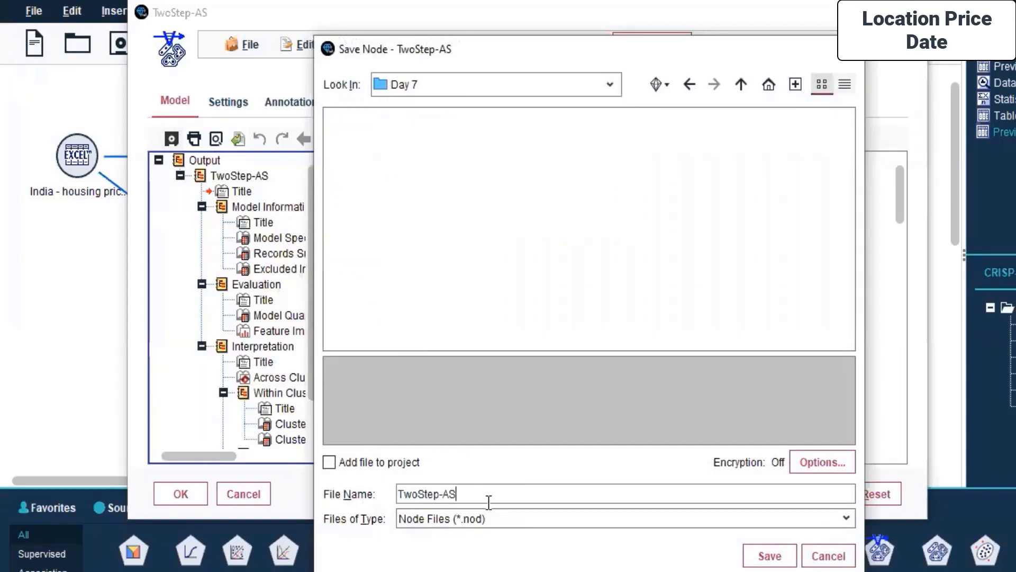
pyautogui.write('-')
pyautogui.write('Ban')
pyautogui.press('BackSpace')
pyautogui.press('BackSpace')
pyautogui.press('BackSpace')
pyautogui.write('Housing price index')
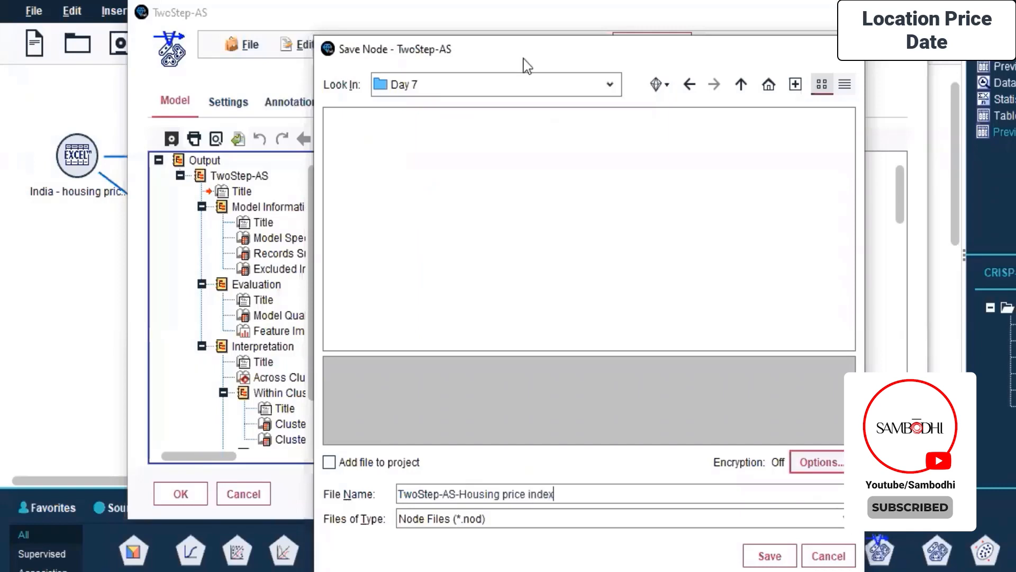
pyautogui.moveTo(524, 58); pyautogui.dragTo(434, 12)
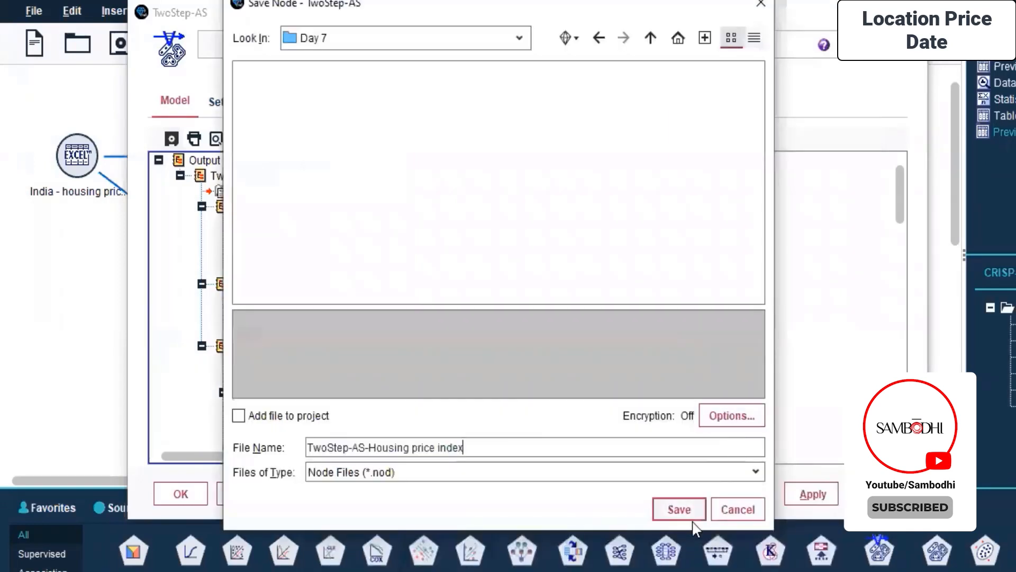
pyautogui.click(680, 509)
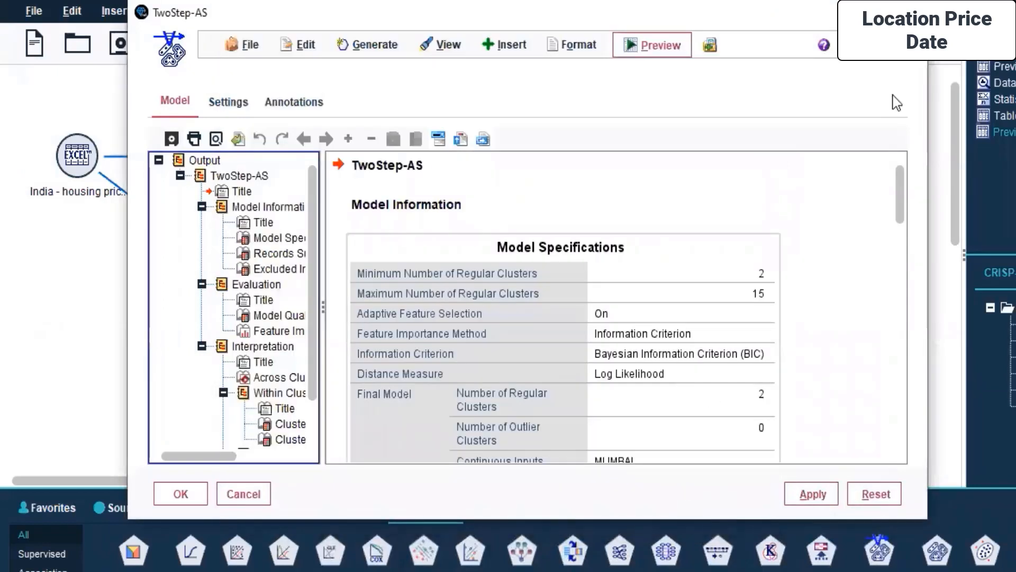
# - Save the model output as the Statistics Viewer file (.spv) TwoStep-AS-Housing price index in the Day 7 folder
pyautogui.click(300, 47)
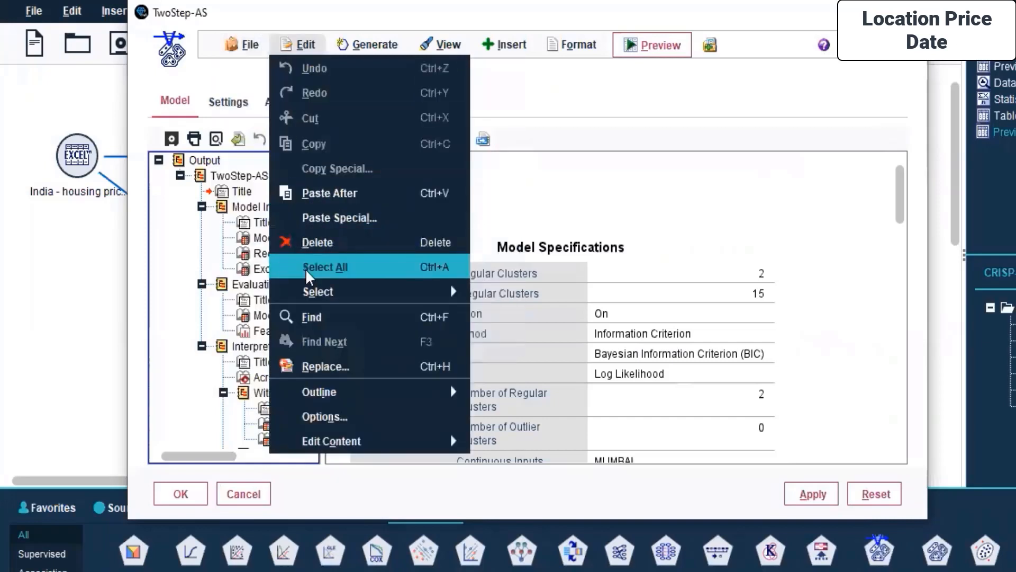
pyautogui.moveTo(244, 44)
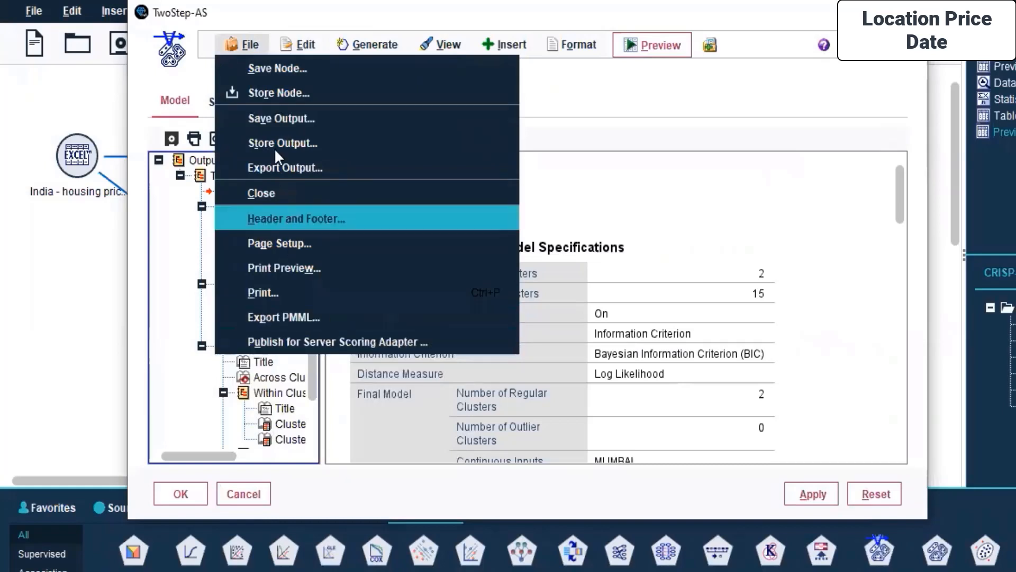
pyautogui.click(299, 117)
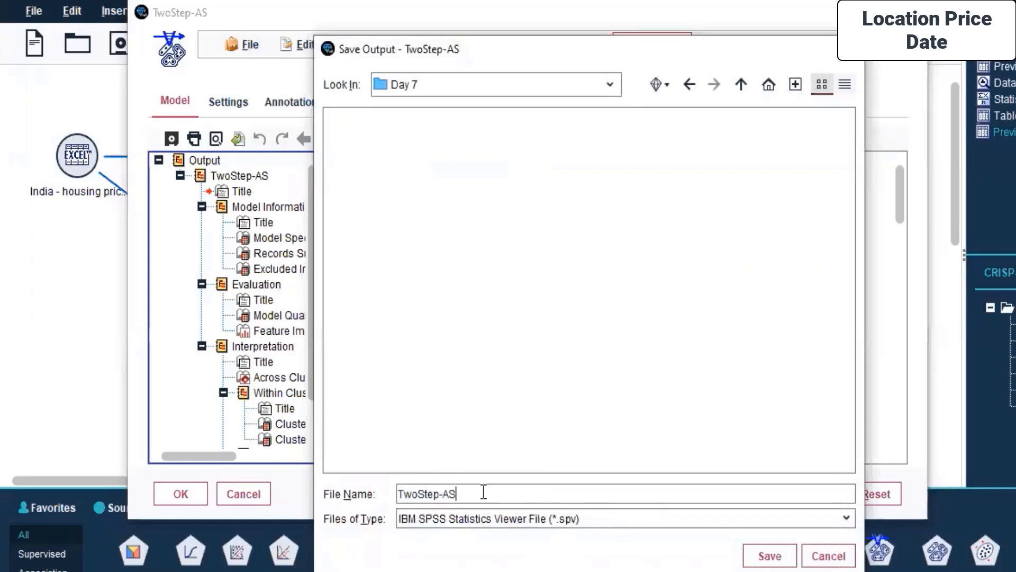
pyautogui.write('-Housing price index')
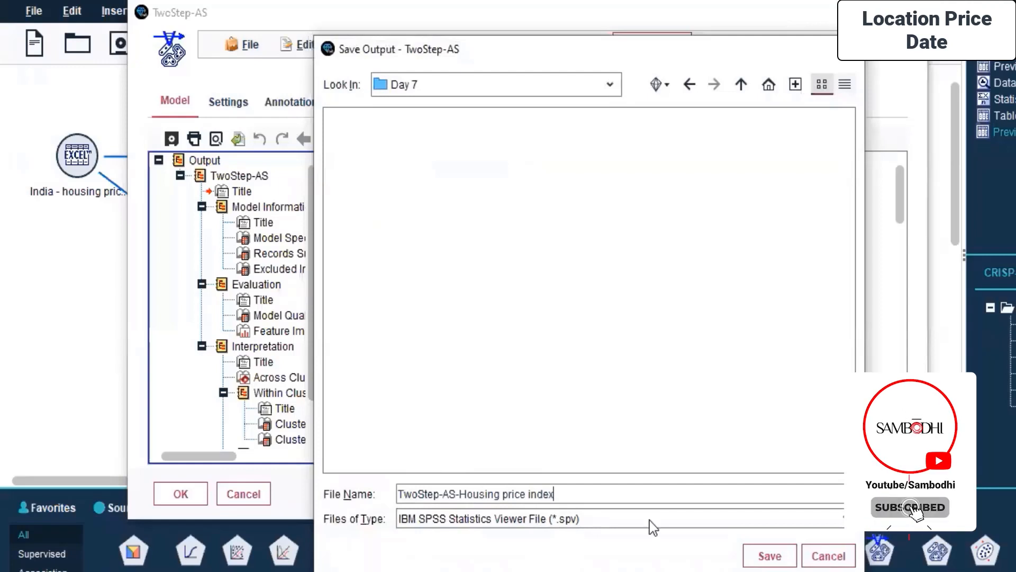
pyautogui.click(771, 554)
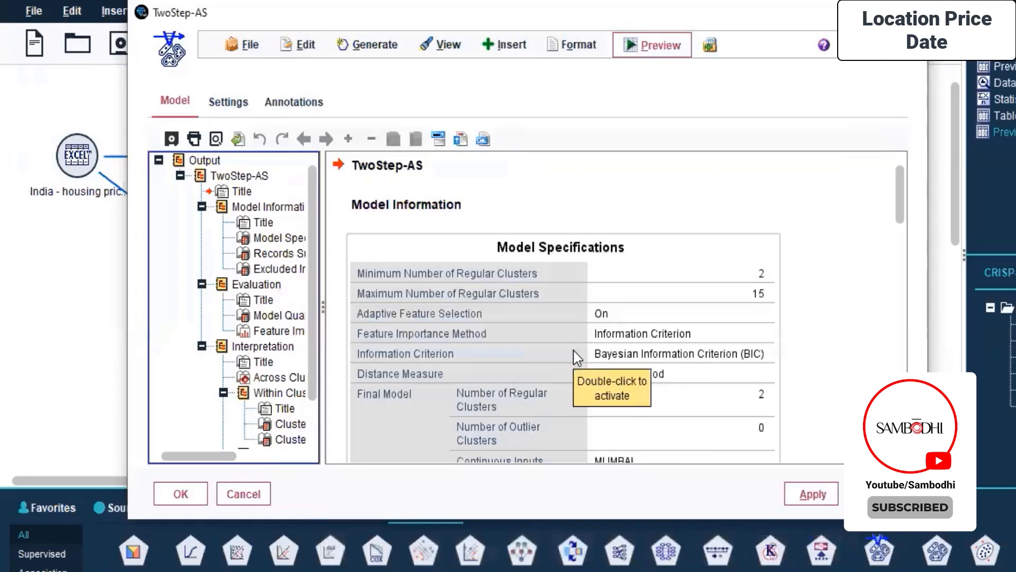
pyautogui.click(297, 47)
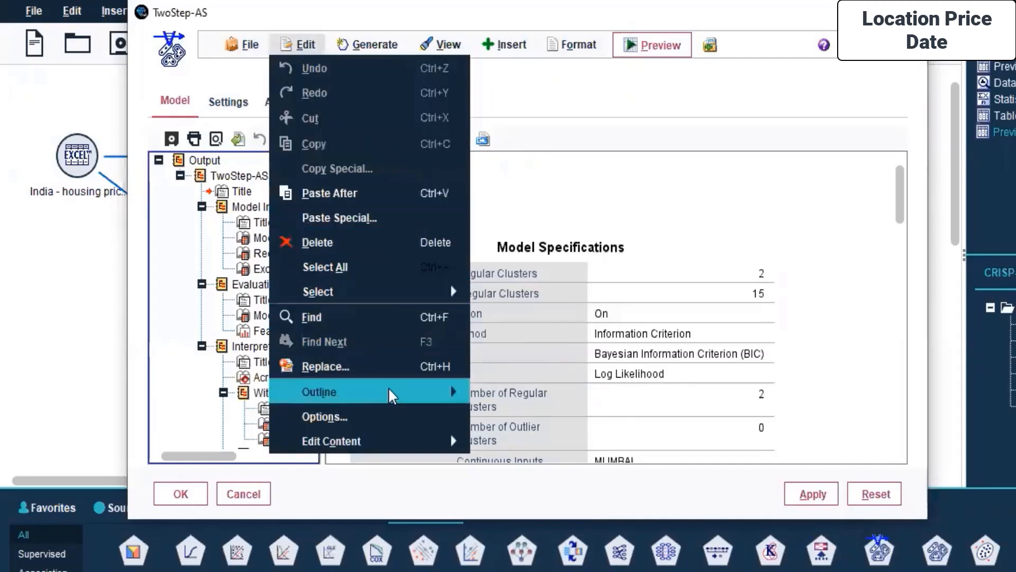
pyautogui.moveTo(356, 394)
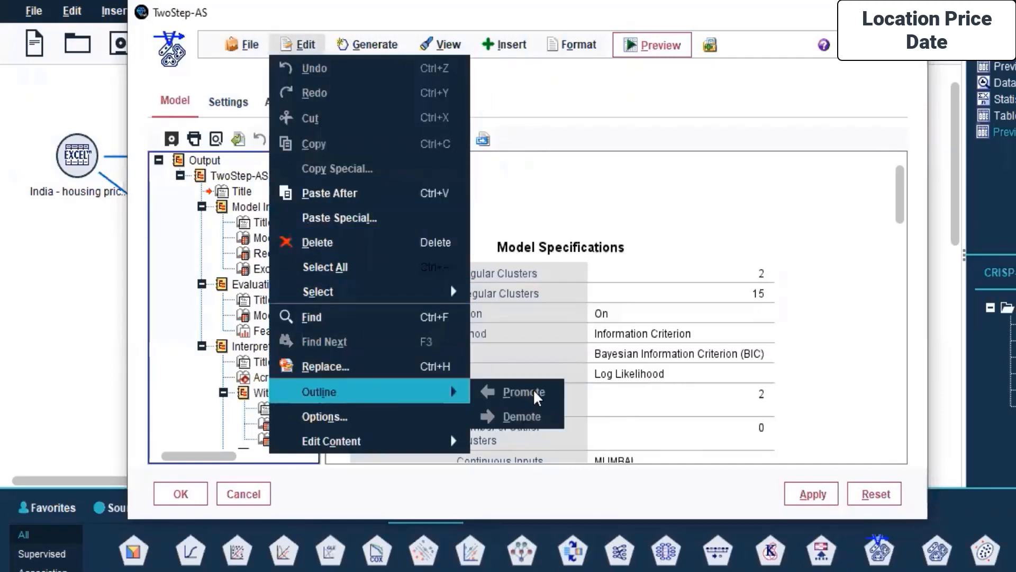
pyautogui.click(385, 416)
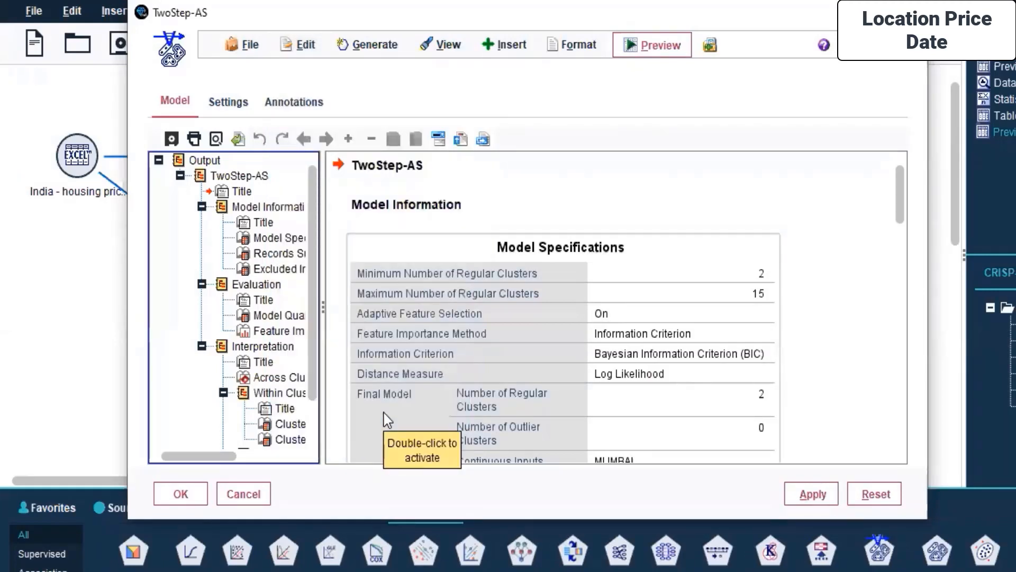
# - Activate the Model Specifications pivot table in a maximized window, transpose its rows and columns and collapse the table properties pane
pyautogui.doubleClick(388, 419)
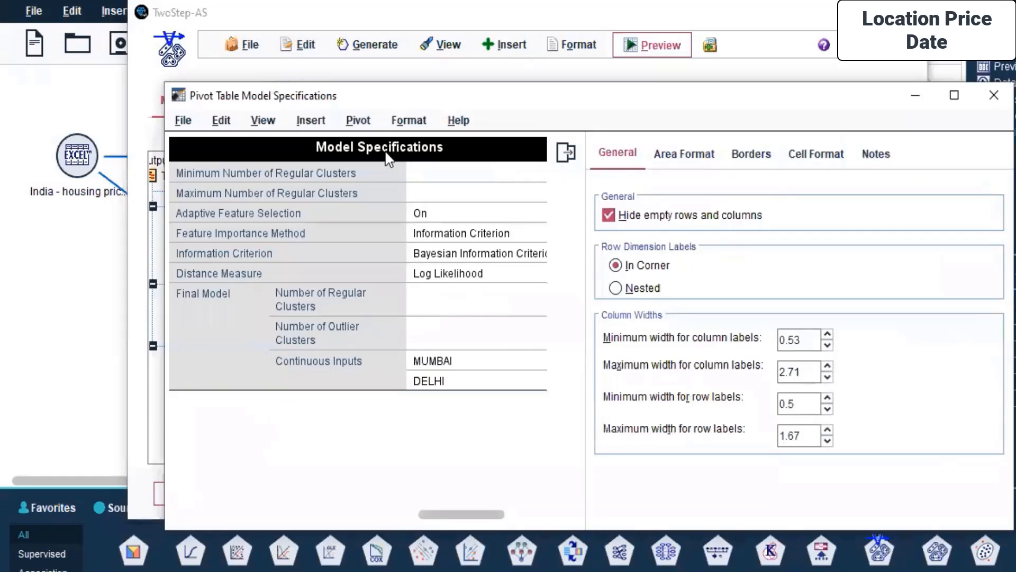
pyautogui.click(954, 96)
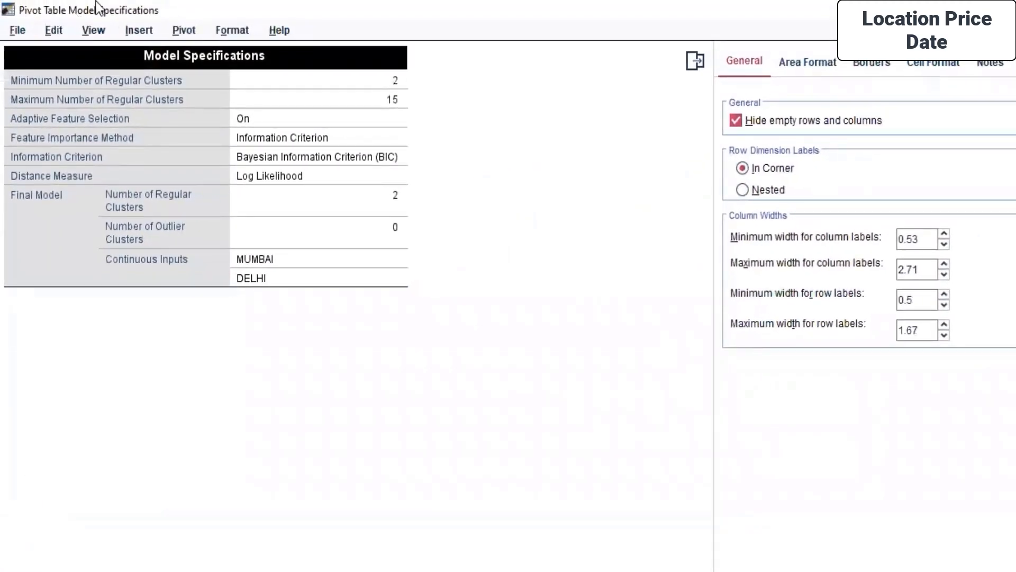
pyautogui.click(181, 32)
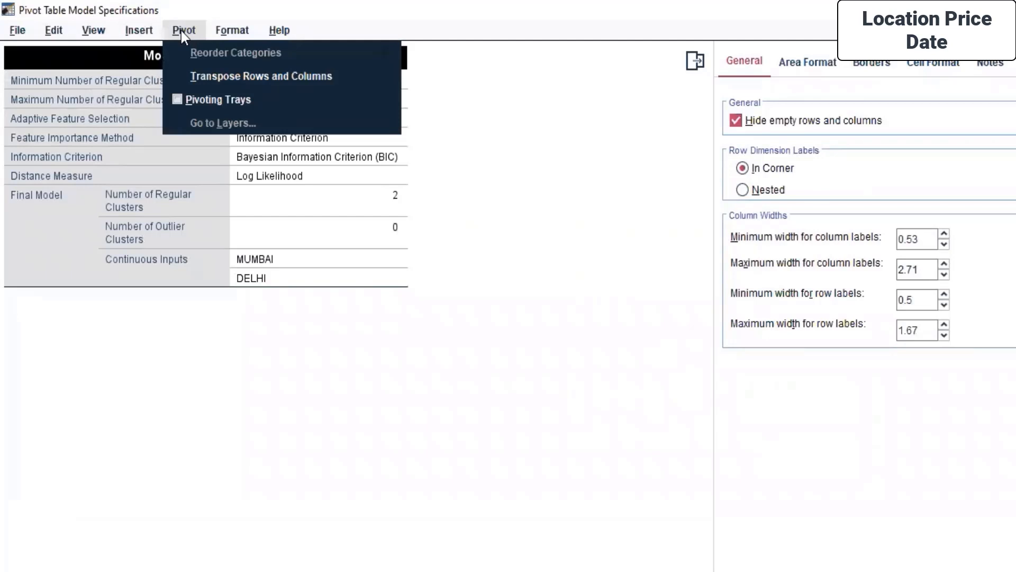
pyautogui.click(252, 80)
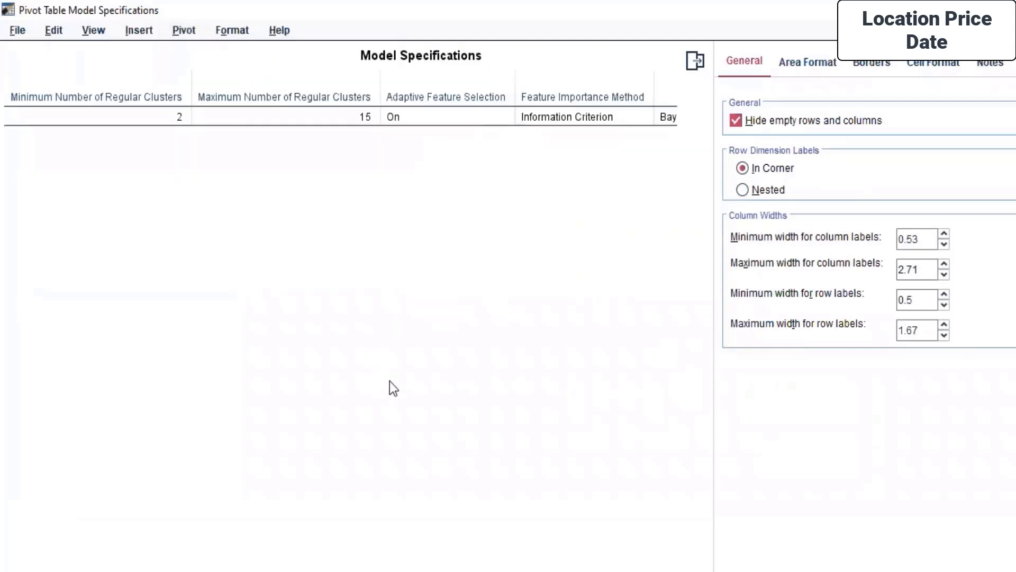
pyautogui.moveTo(232, 569)
pyautogui.mouseDown()
pyautogui.moveTo(553, 570)
pyautogui.moveTo(232, 570)
pyautogui.mouseUp()
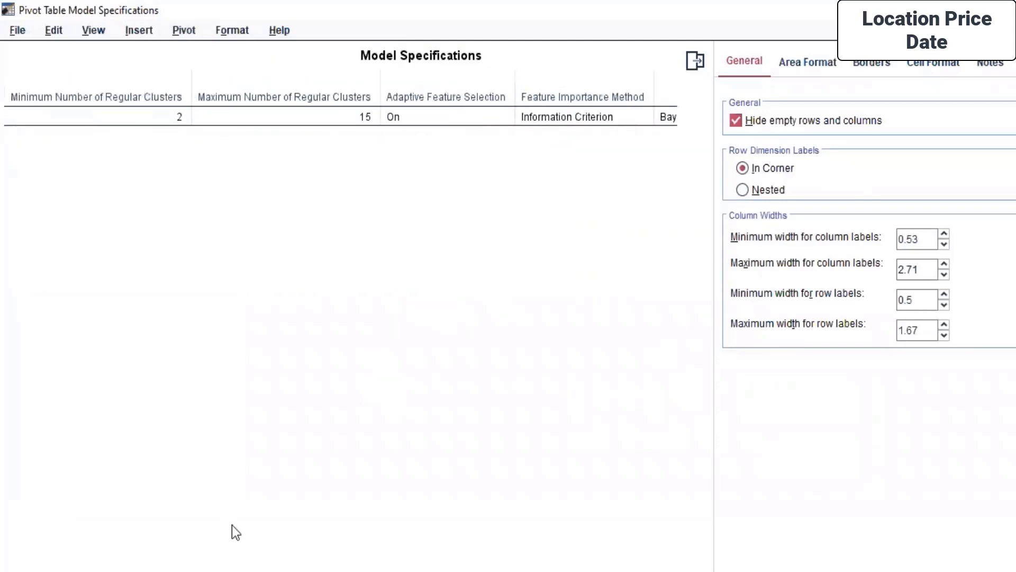
pyautogui.click(690, 66)
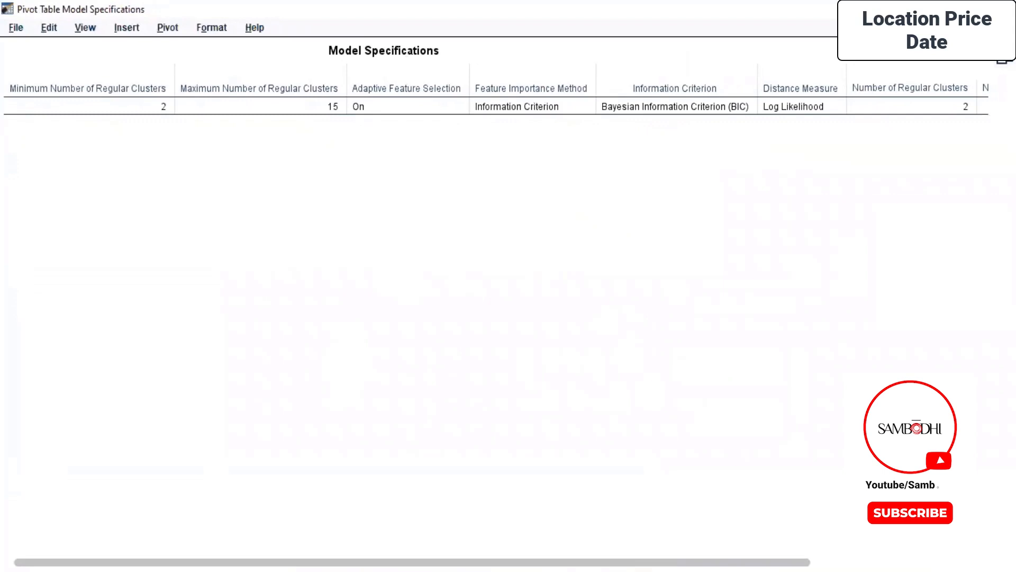
# - Expand the table properties pane and transpose the rows and columns of the Model Specifications table
pyautogui.click(1002, 56)
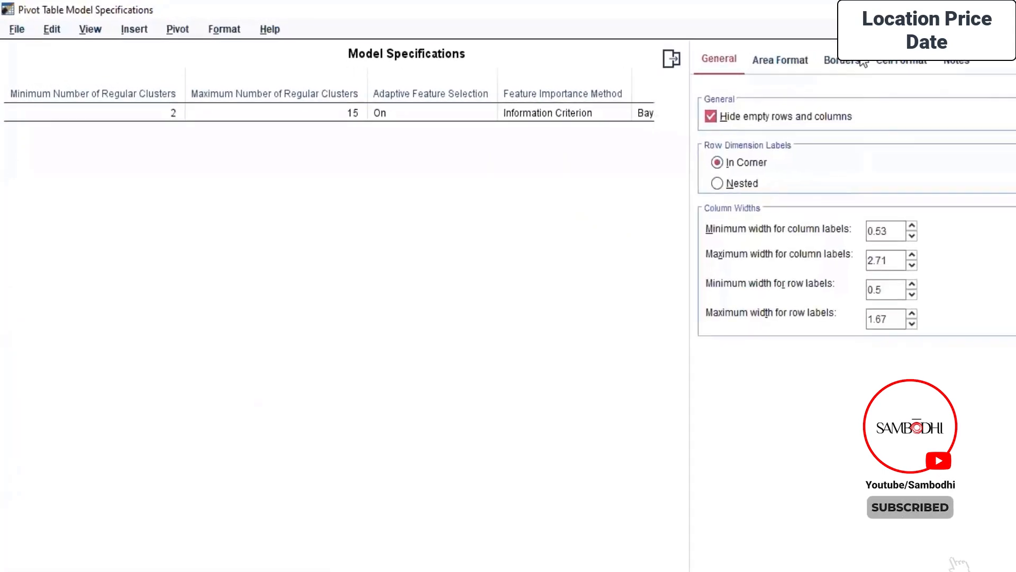
pyautogui.click(187, 36)
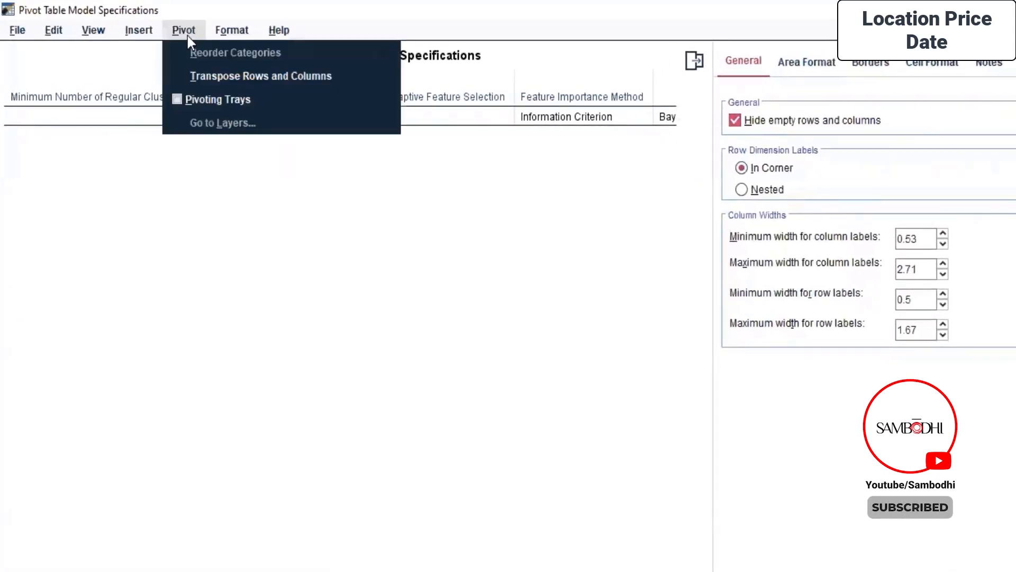
pyautogui.click(214, 76)
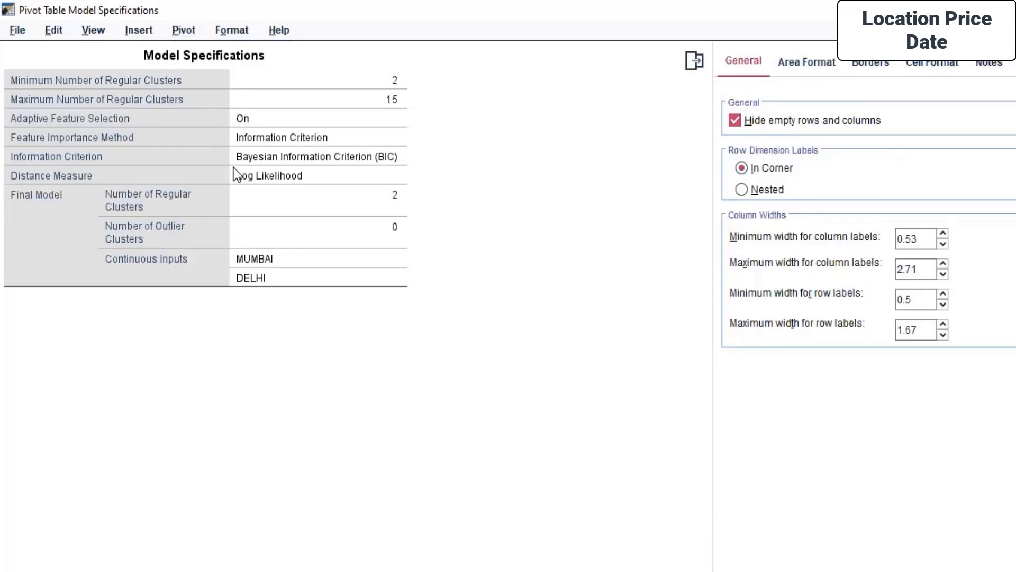
pyautogui.click(133, 26)
pyautogui.moveTo(84, 30)
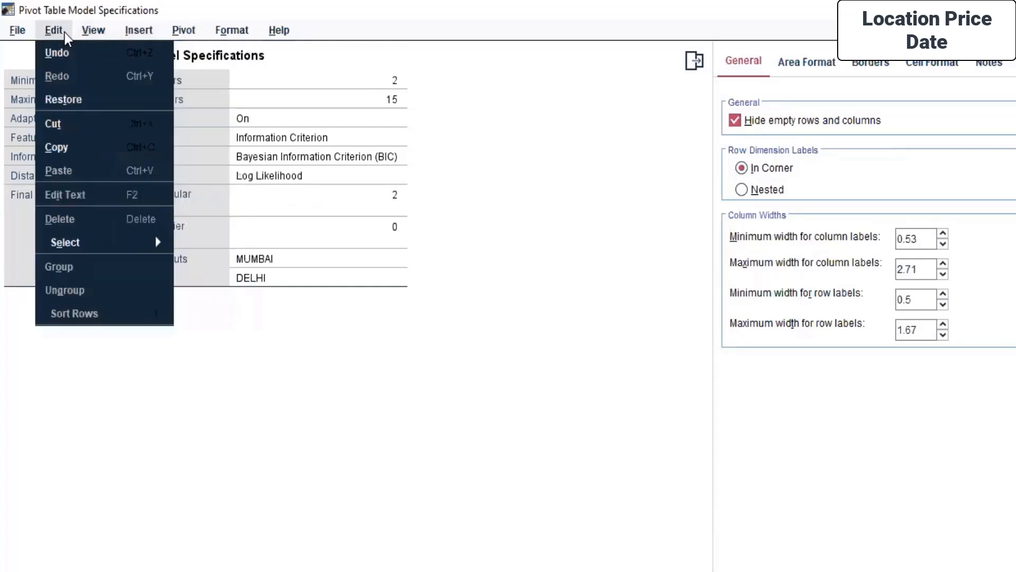
pyautogui.moveTo(17, 31)
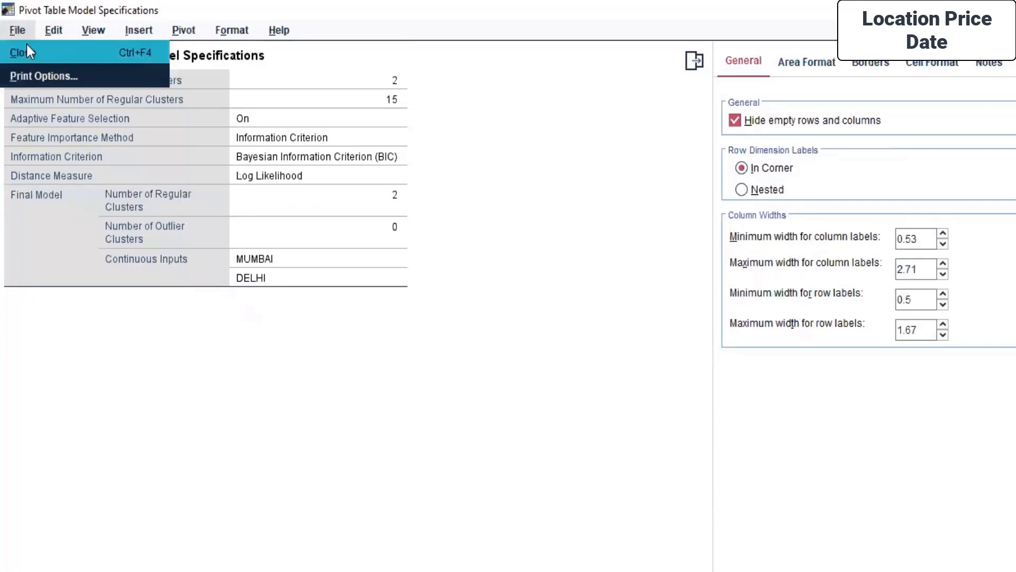
pyautogui.press('Right')
pyautogui.press('Right')
pyautogui.press('Right')
pyautogui.press('Right')
pyautogui.press('Right')
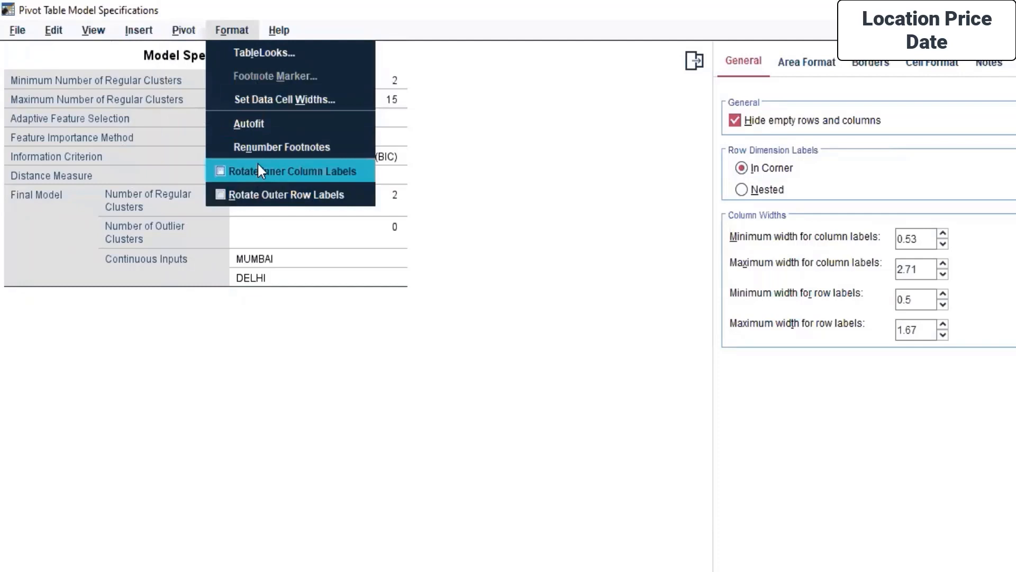
pyautogui.click(600, 184)
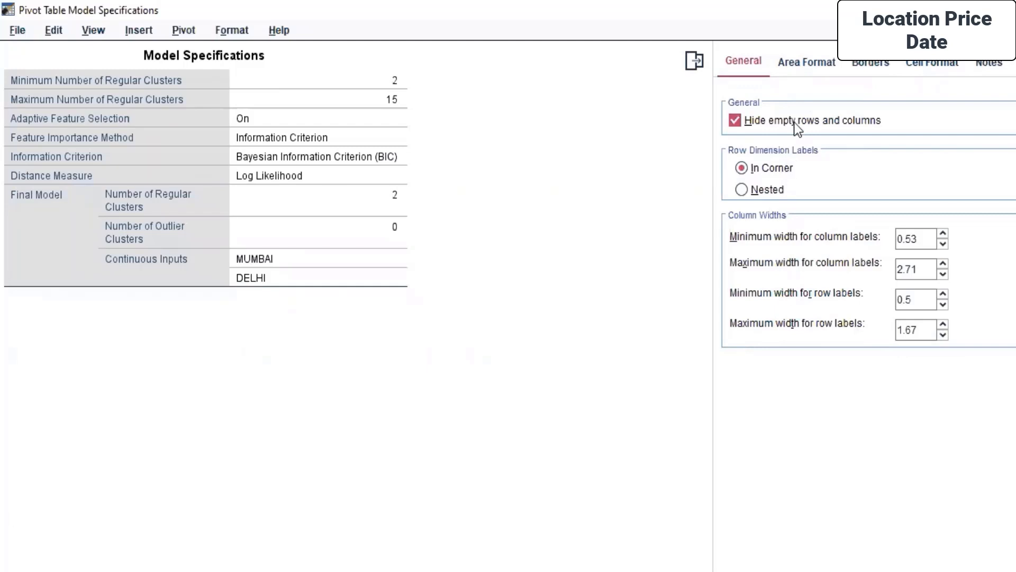
# - Look through the table's area format, border, cell format and notes properties
pyautogui.click(802, 69)
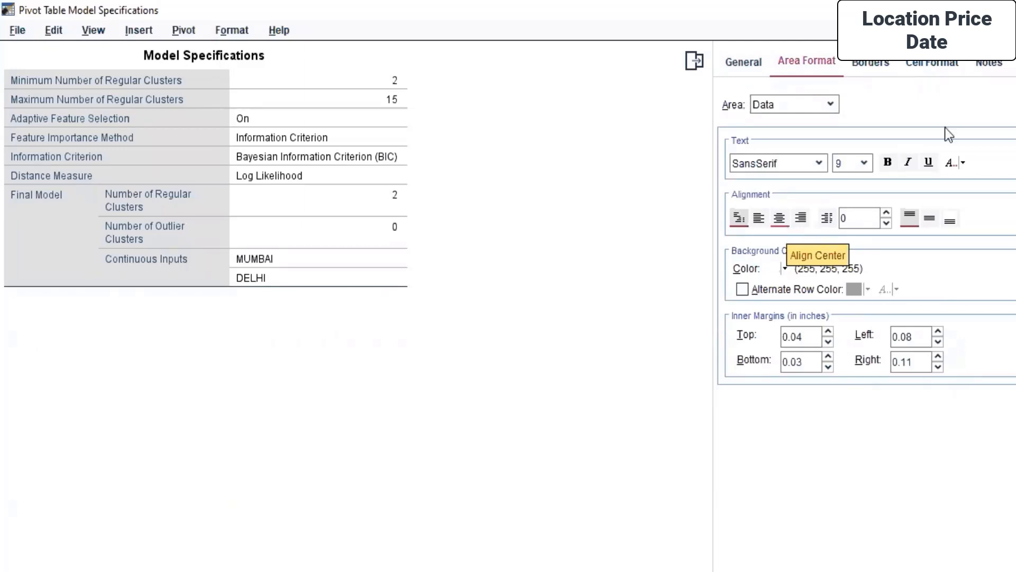
pyautogui.click(879, 65)
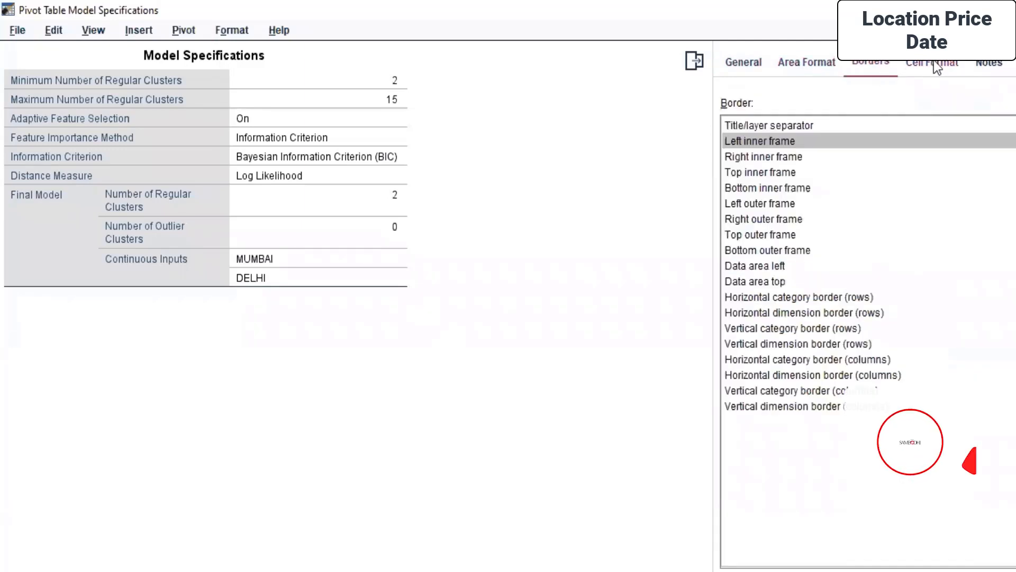
pyautogui.click(937, 66)
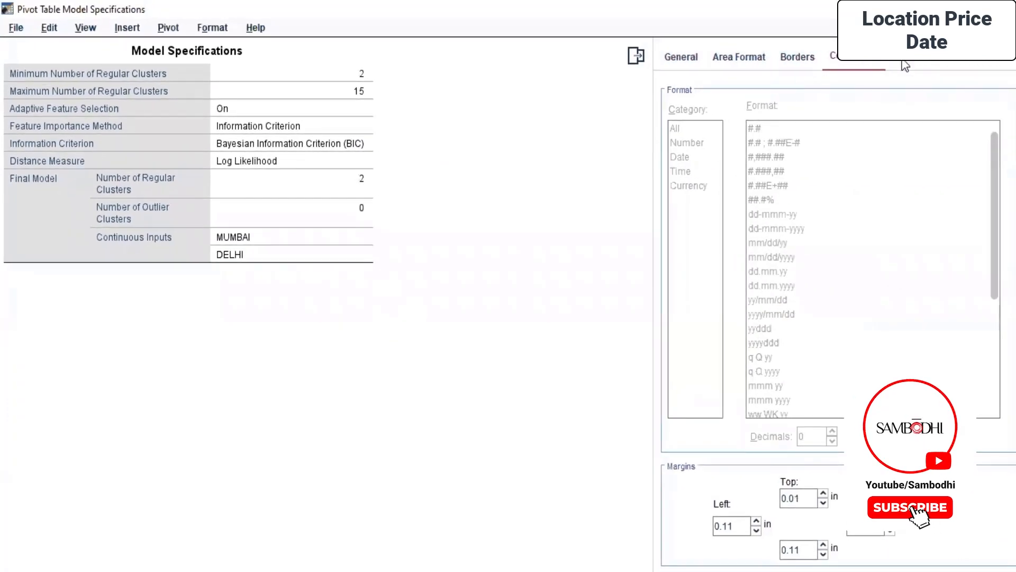
pyautogui.click(904, 65)
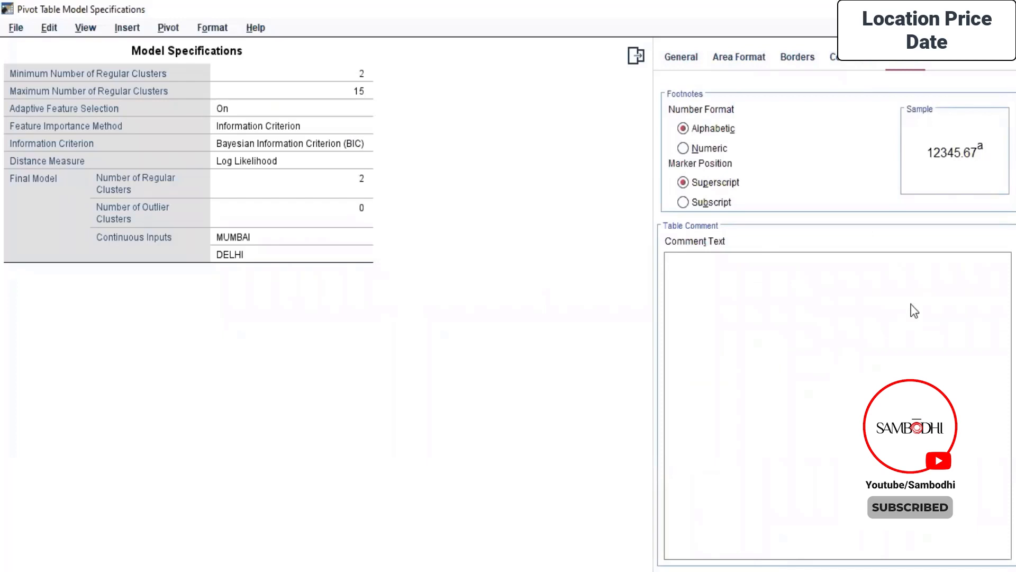
pyautogui.click(15, 30)
pyautogui.click(40, 70)
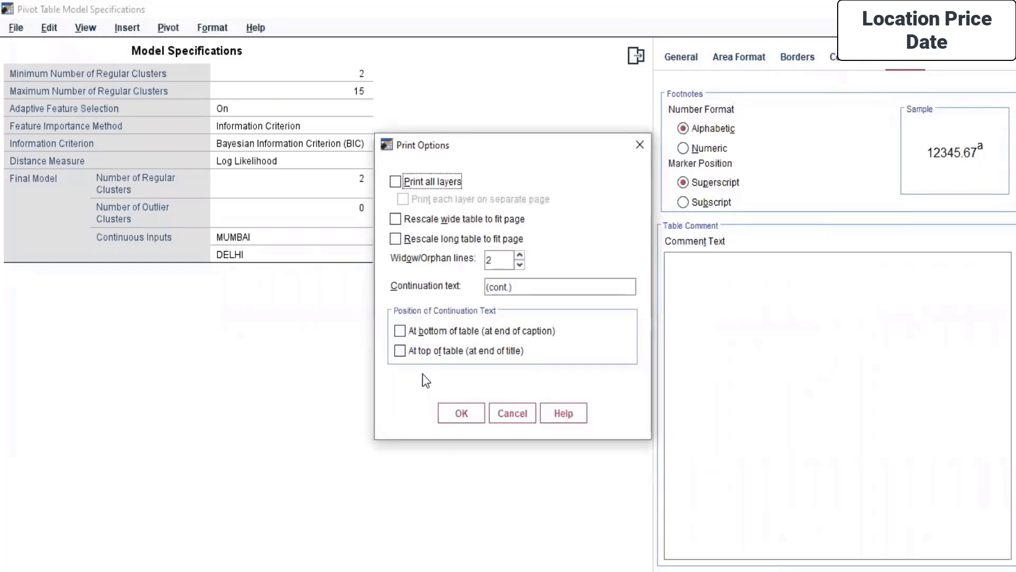
pyautogui.click(430, 183)
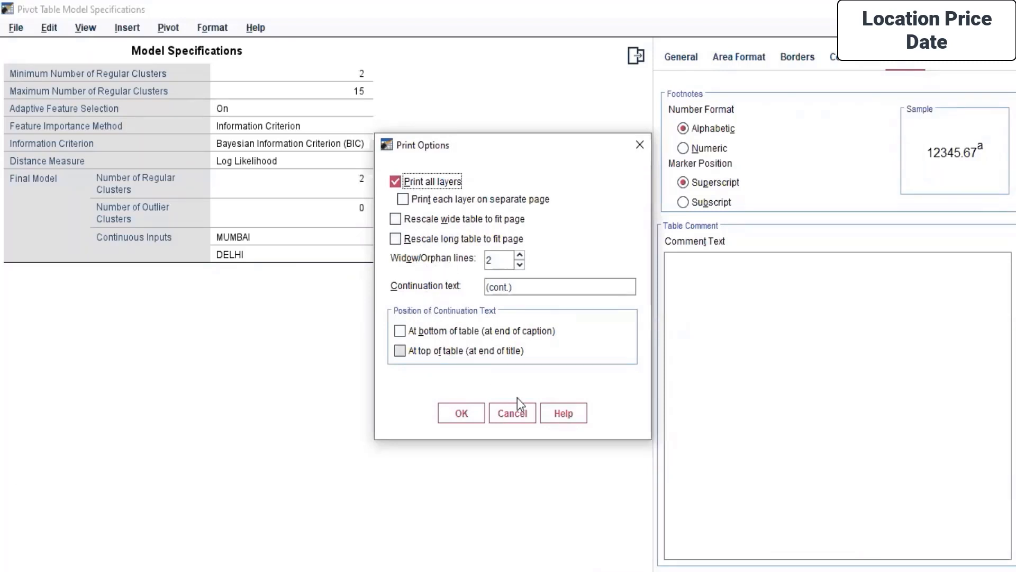
pyautogui.click(515, 418)
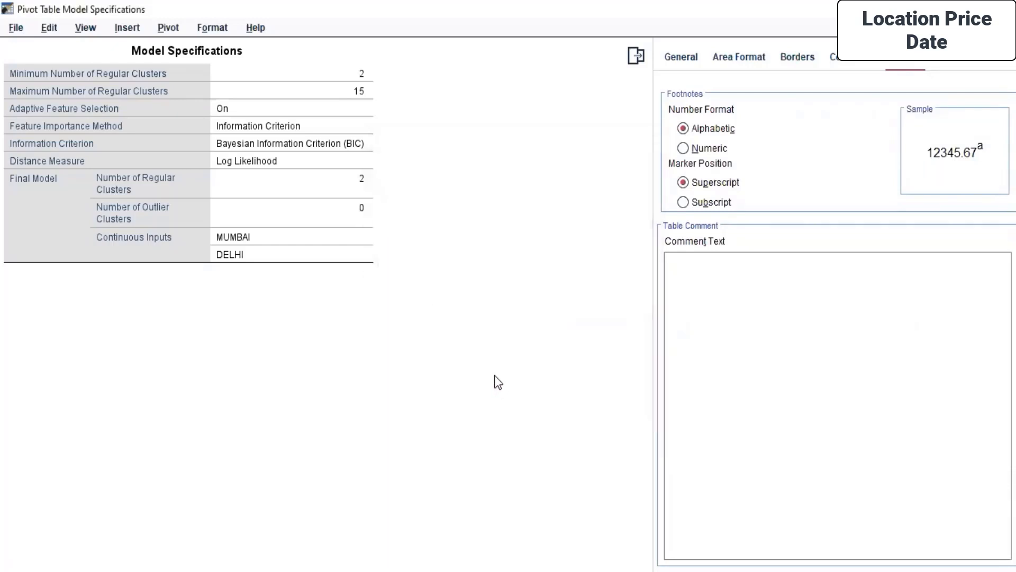
# - Inspect the layer, row and column layout in the table's pivoting trays, and close the trays and the pivot table window
pyautogui.click(217, 30)
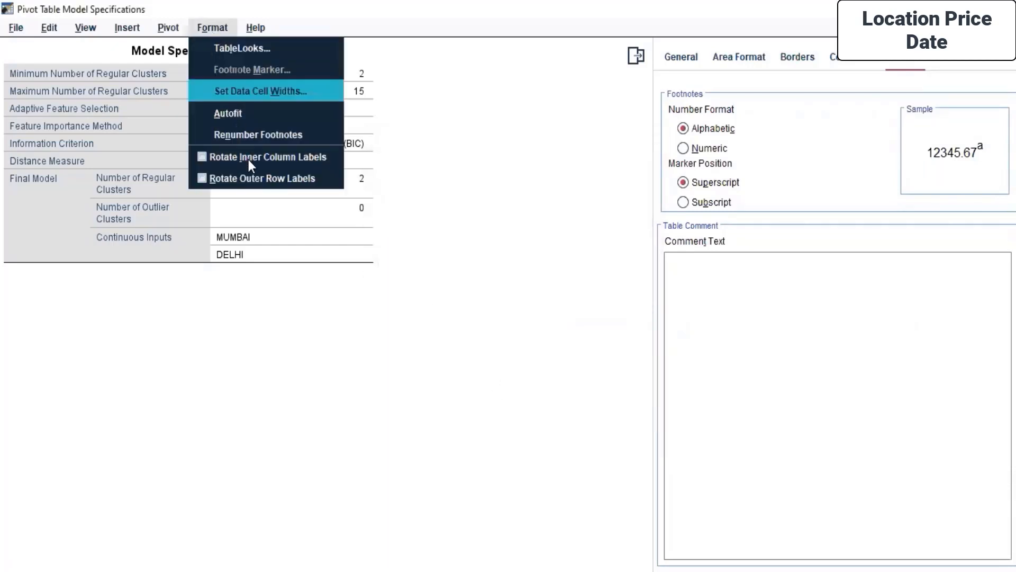
pyautogui.moveTo(186, 27)
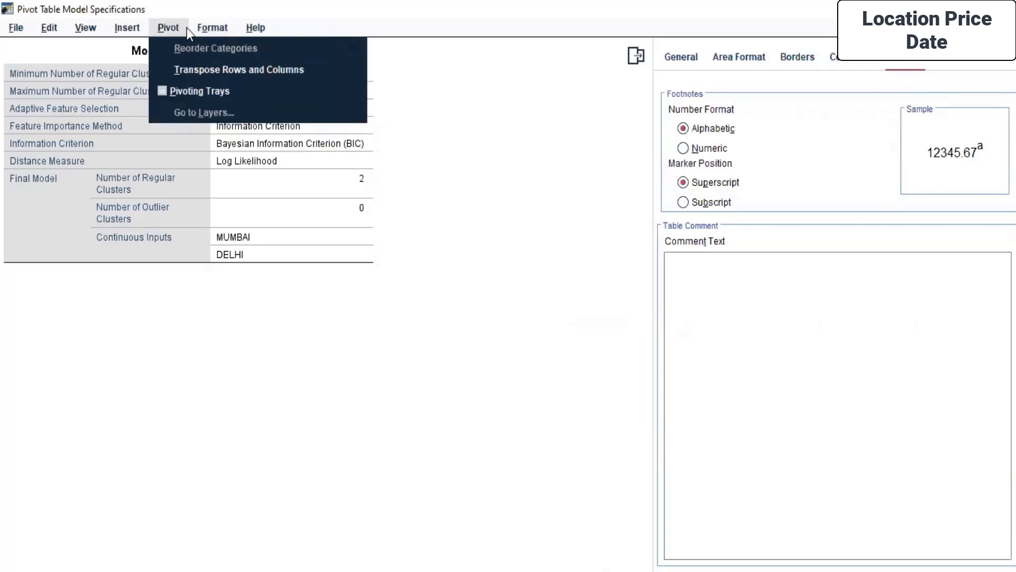
pyautogui.click(191, 91)
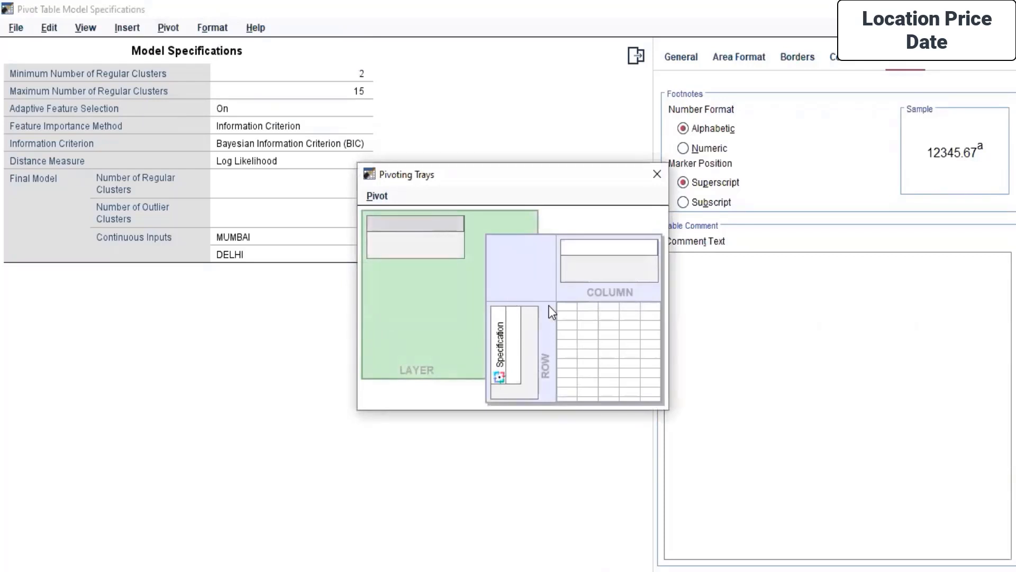
pyautogui.moveTo(476, 173); pyautogui.dragTo(473, 78)
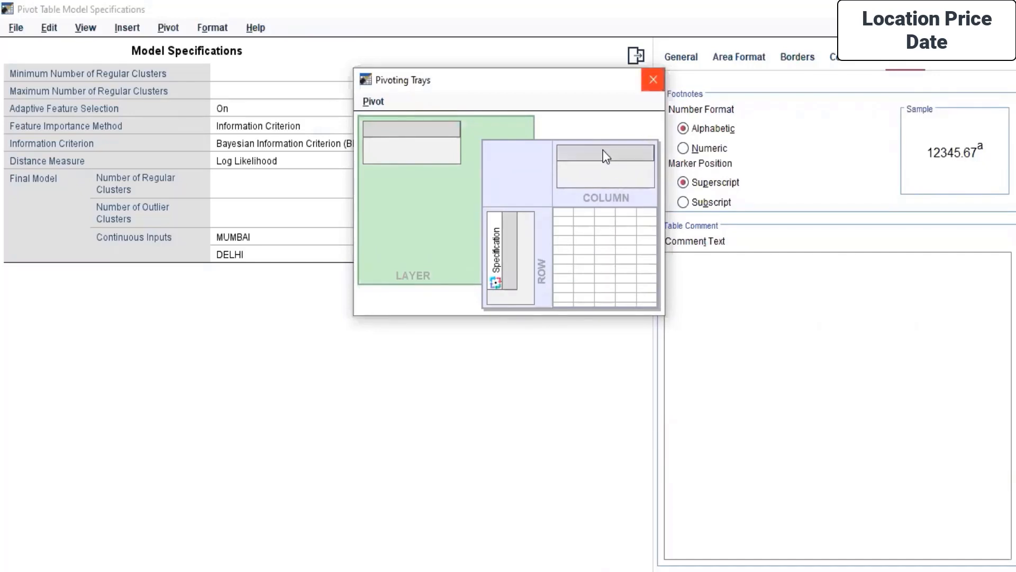
pyautogui.click(652, 81)
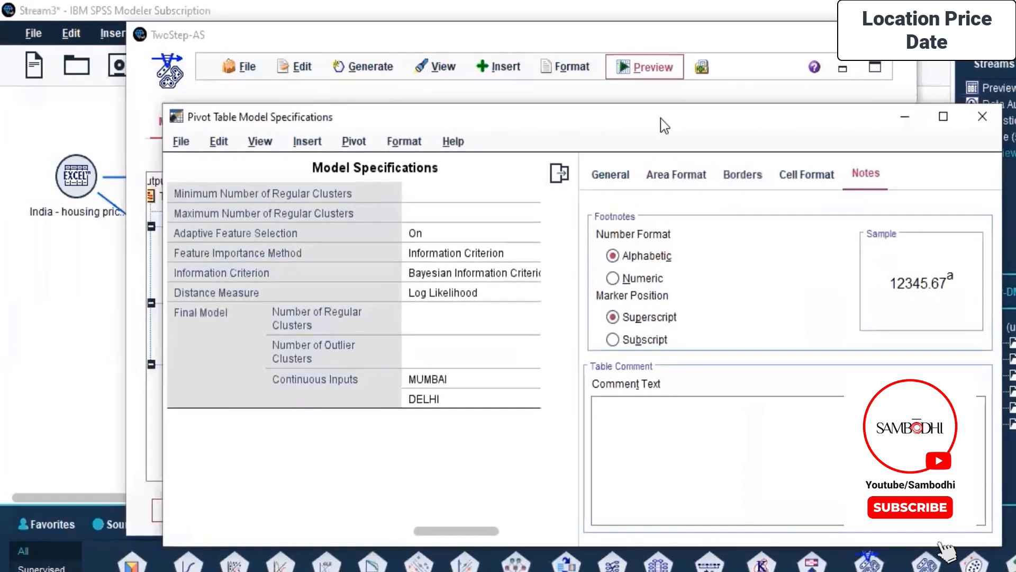
pyautogui.moveTo(668, 119); pyautogui.dragTo(572, 34)
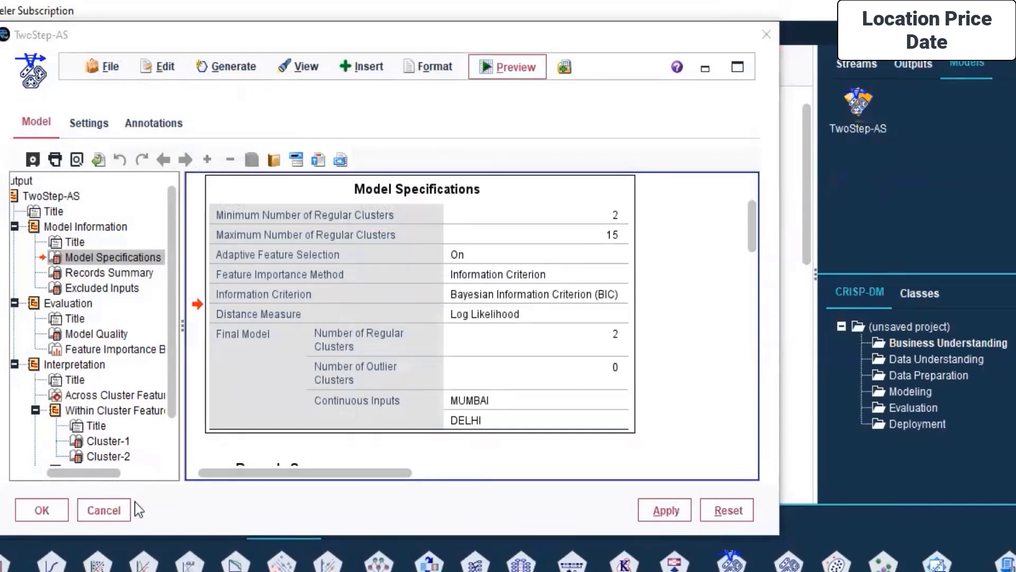
# - Show the TwoStep-AS model's SQL scoring settings and generate a modeling node from the model
pyautogui.click(99, 126)
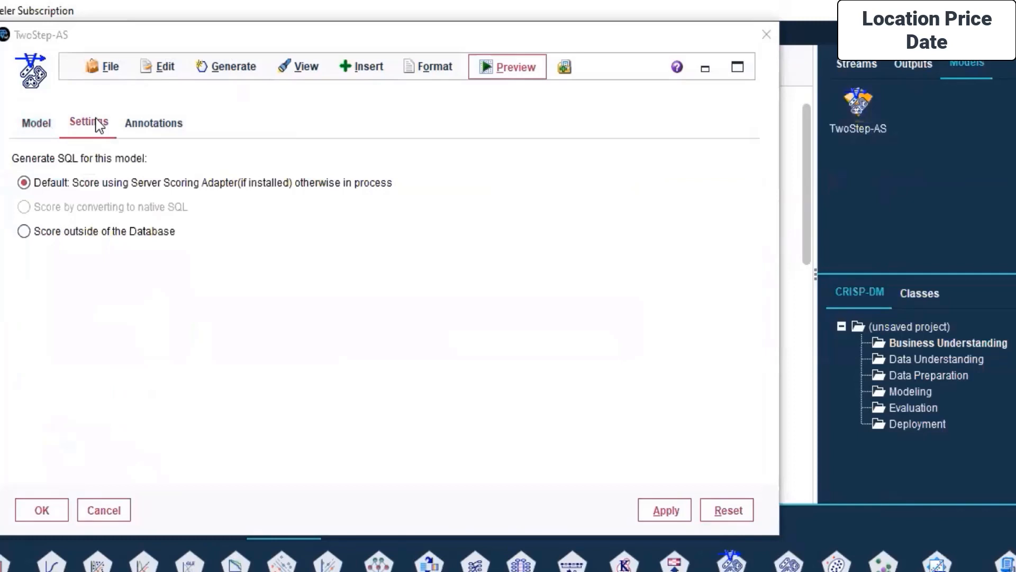
pyautogui.click(160, 68)
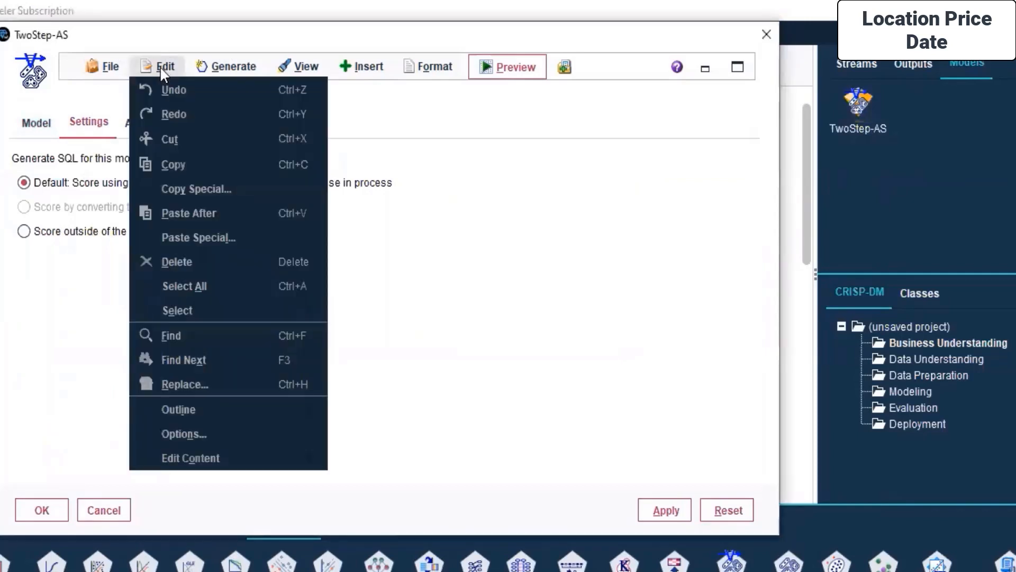
pyautogui.moveTo(232, 69)
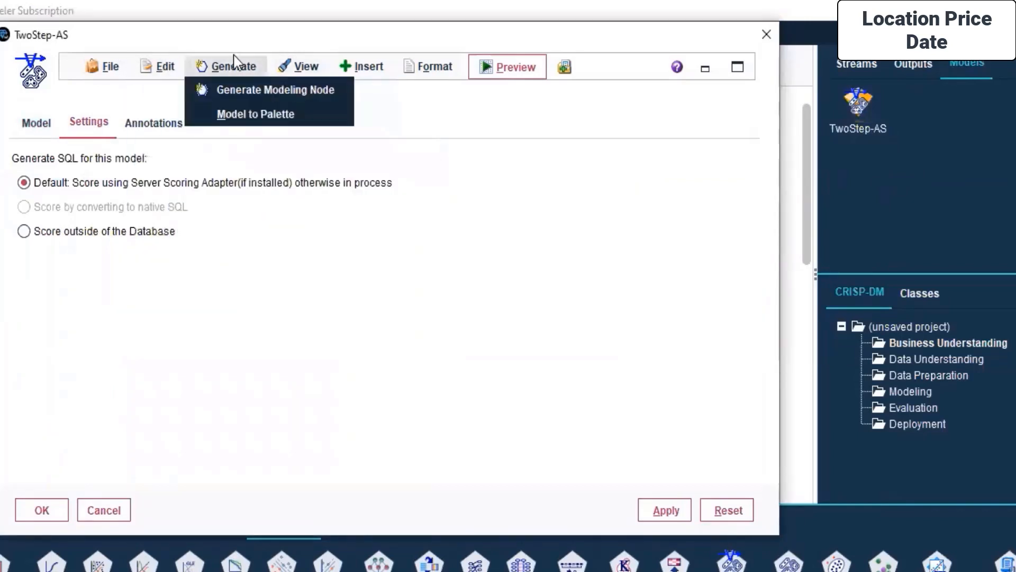
pyautogui.click(277, 89)
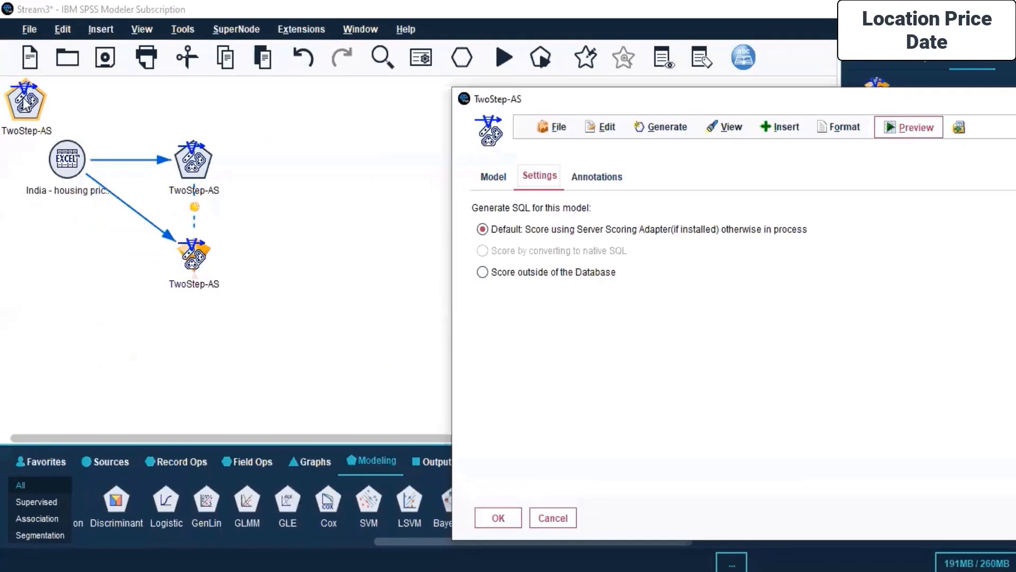
pyautogui.moveTo(25, 105); pyautogui.dragTo(328, 158)
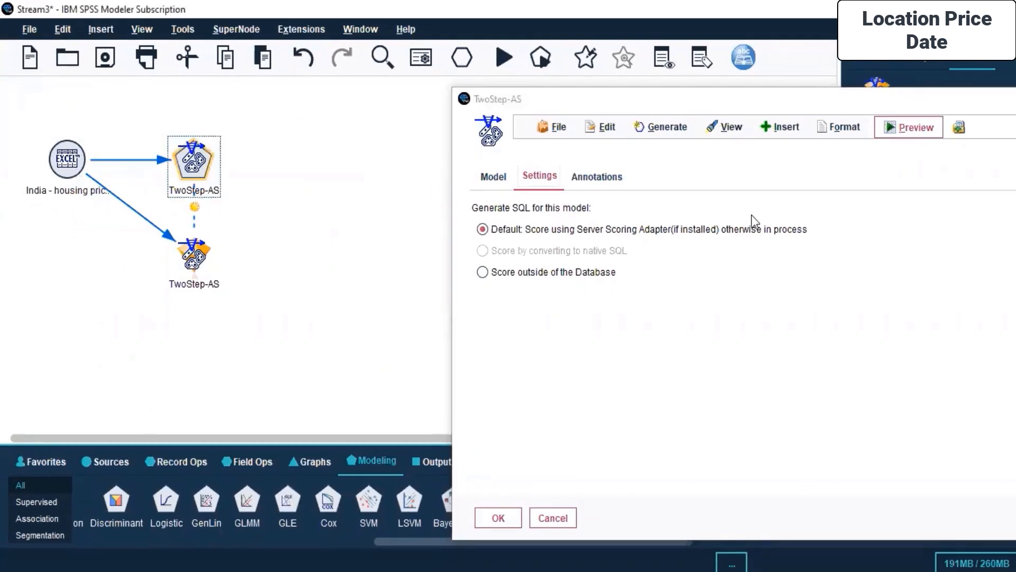
pyautogui.click(736, 126)
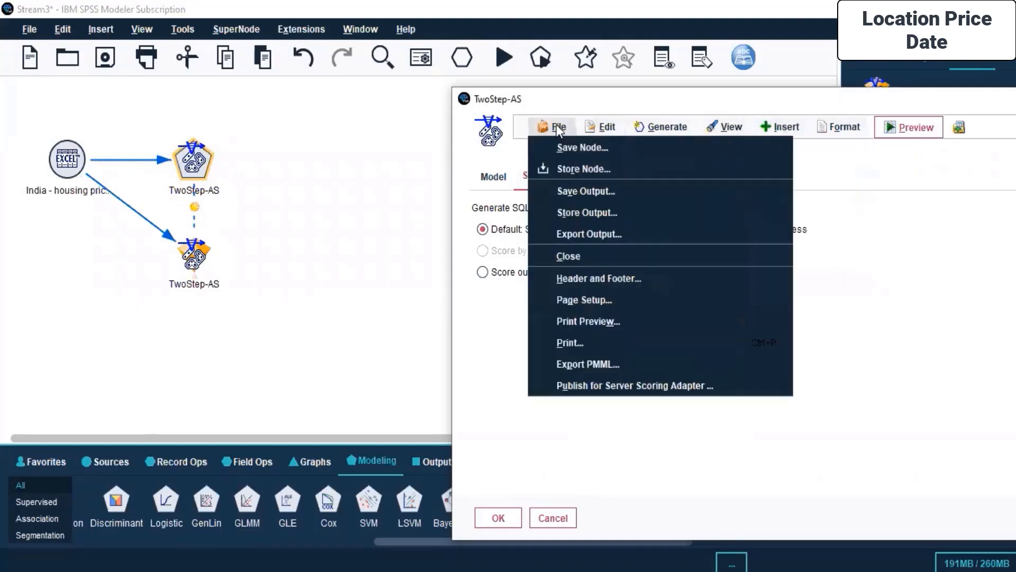
pyautogui.moveTo(606, 126)
pyautogui.moveTo(880, 99); pyautogui.dragTo(651, 70)
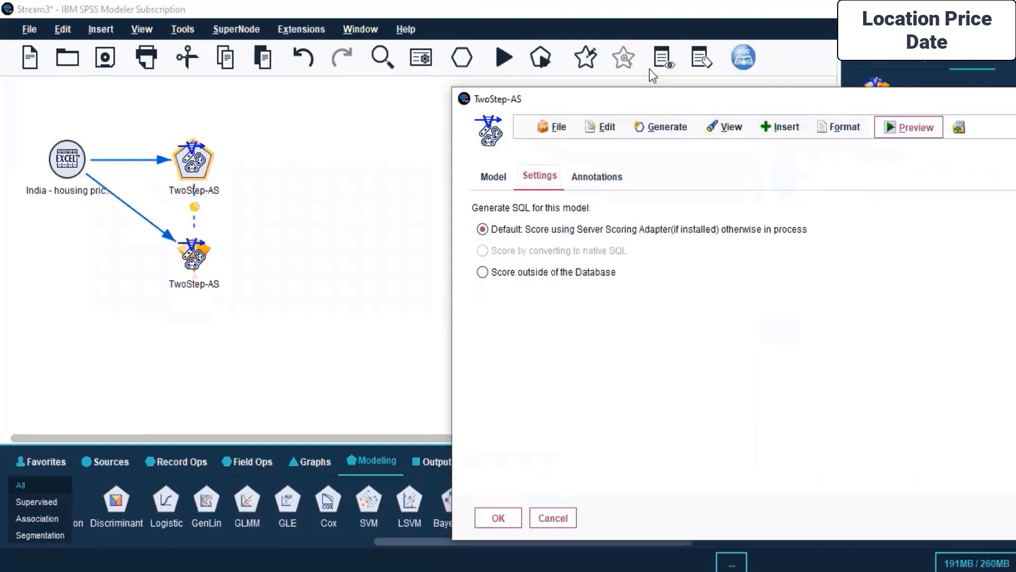
# - Preview the scored records from the TwoStep-AS model, check the $AS-TwoStep cluster column and close the preview
pyautogui.click(725, 101)
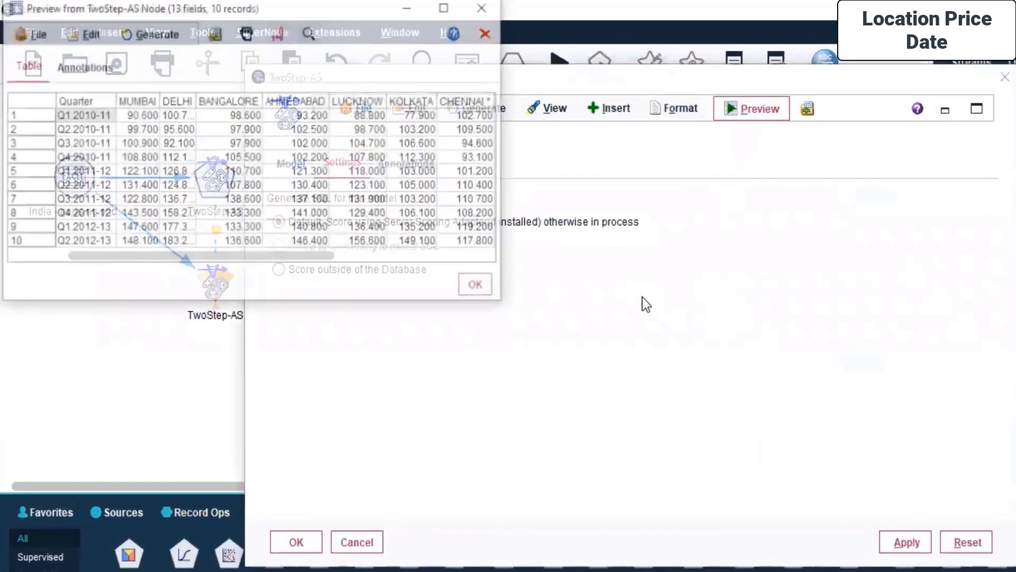
pyautogui.moveTo(183, 257); pyautogui.dragTo(344, 256)
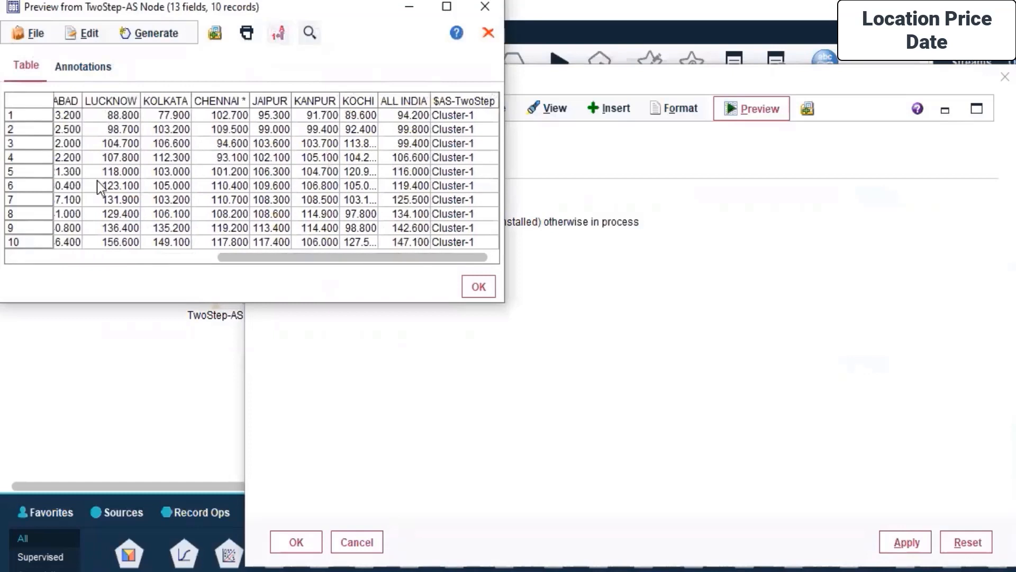
pyautogui.click(484, 291)
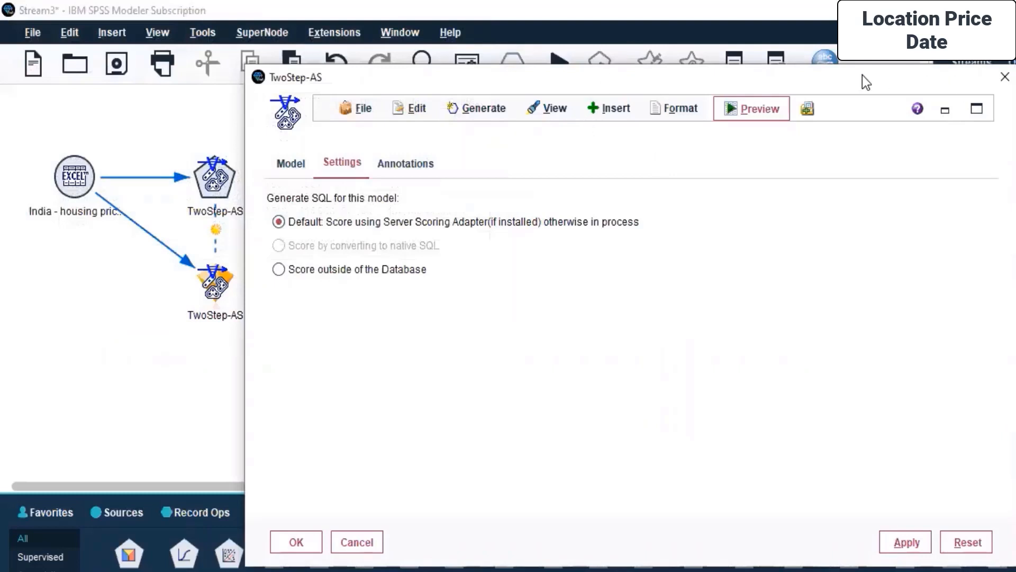
# - Return to the TwoStep-AS model output and review it from the model specifications through the cluster profiles to the cluster distances
pyautogui.moveTo(849, 74); pyautogui.dragTo(668, 18)
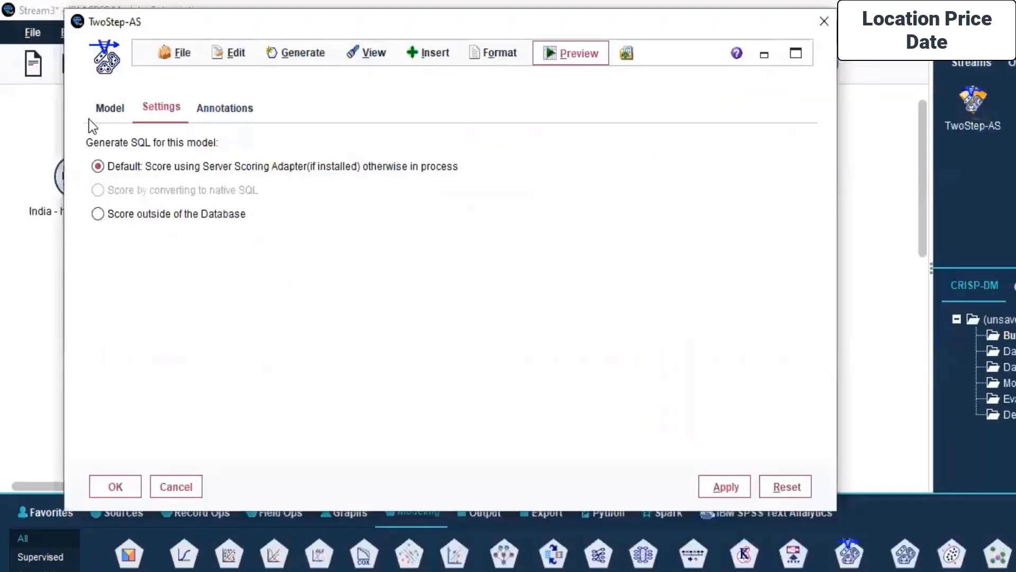
pyautogui.click(104, 111)
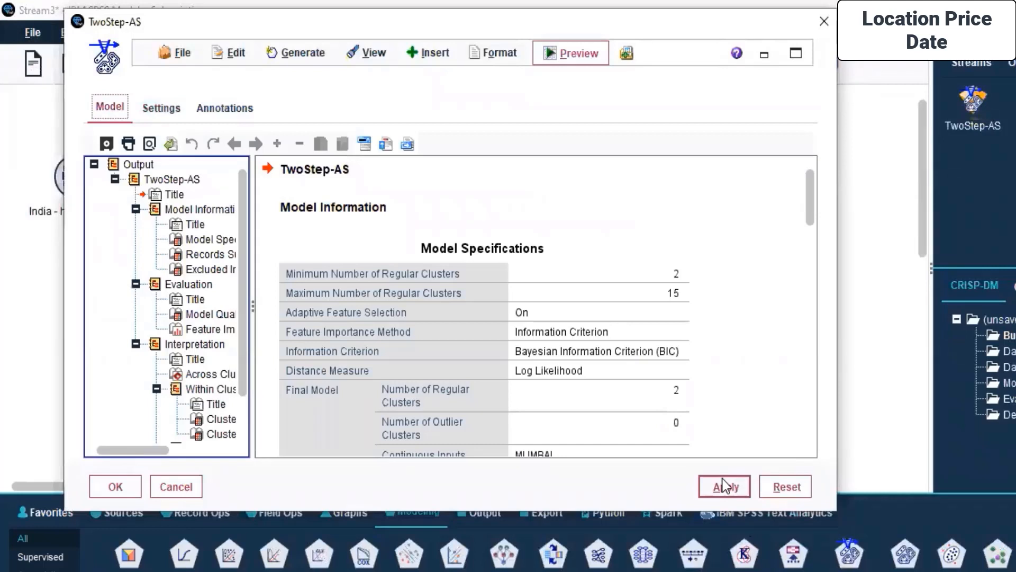
pyautogui.click(430, 255)
pyautogui.scroll(-10, 430, 255)
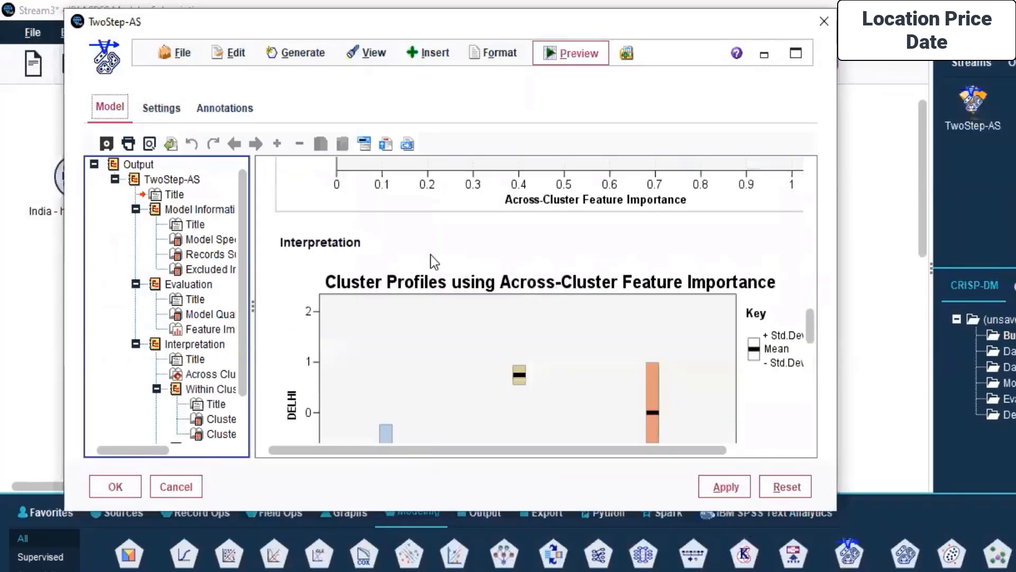
pyautogui.scroll(-5, 430, 255)
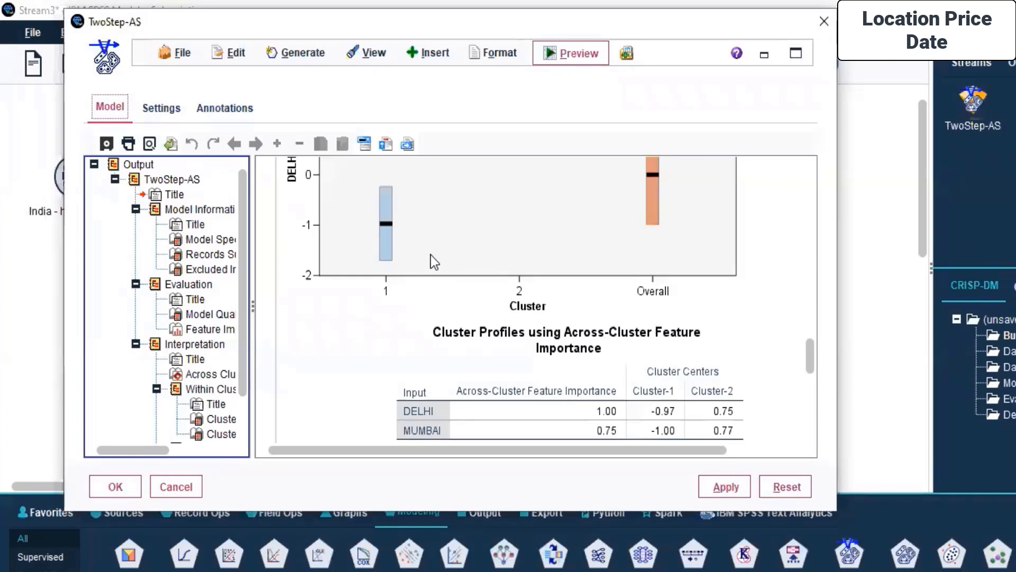
pyautogui.scroll(-10, 430, 255)
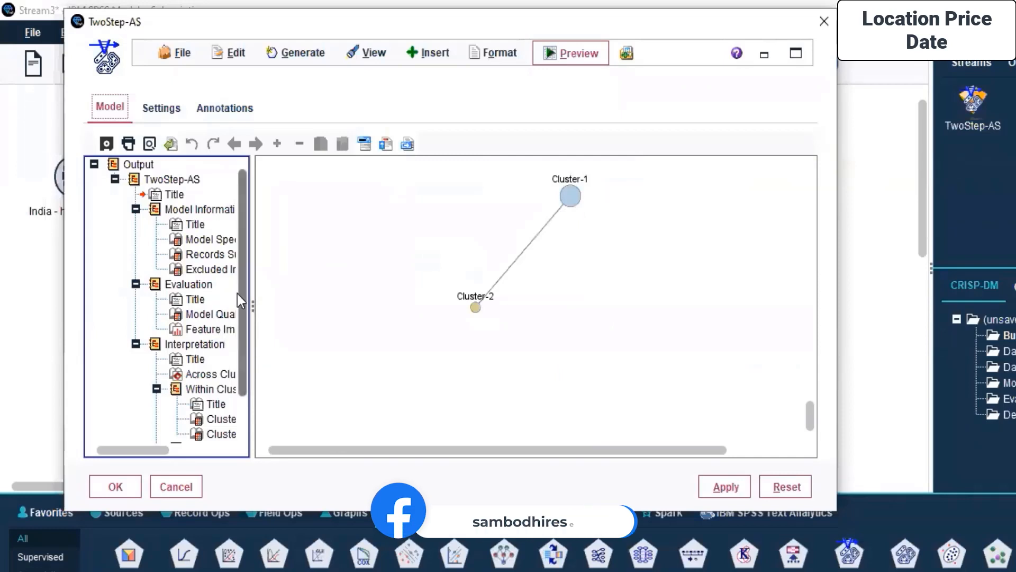
pyautogui.scroll(-1, 240, 288)
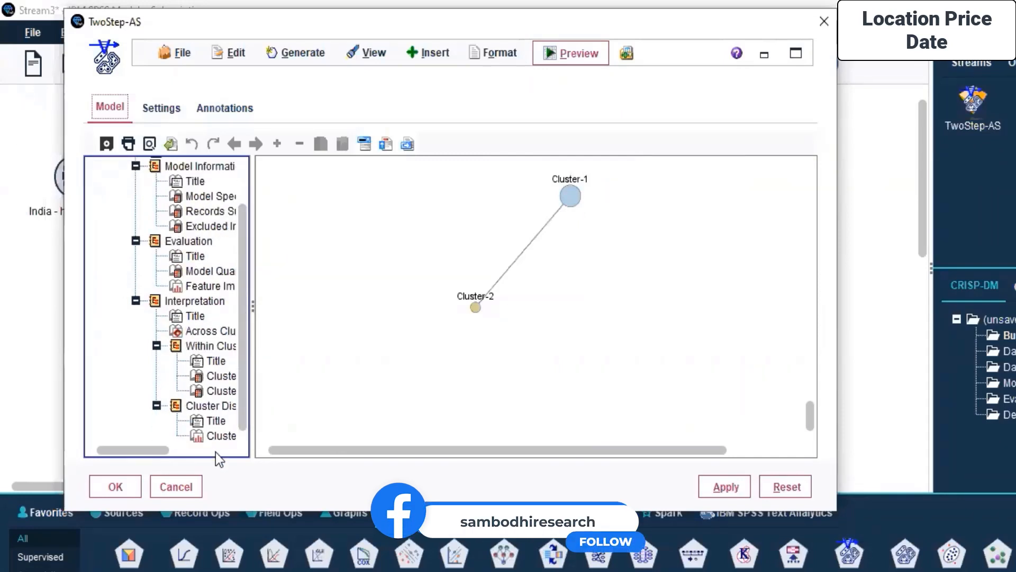
# - Insert a text item above the Model Information section of the TwoStep-AS output reading "Housing Price Index - Two Step - AS"
pyautogui.click(408, 147)
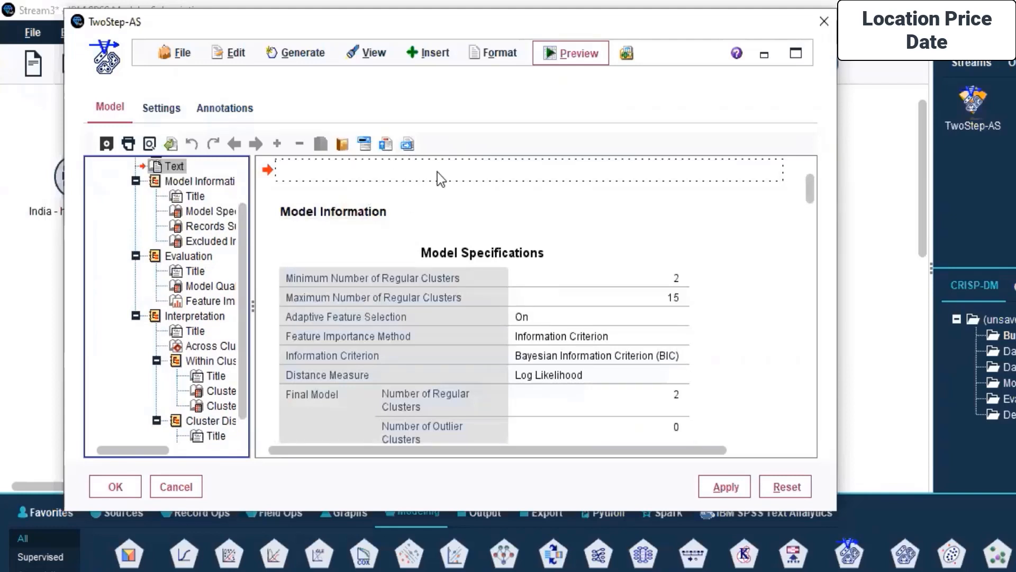
pyautogui.write('Housing Price Index - ')
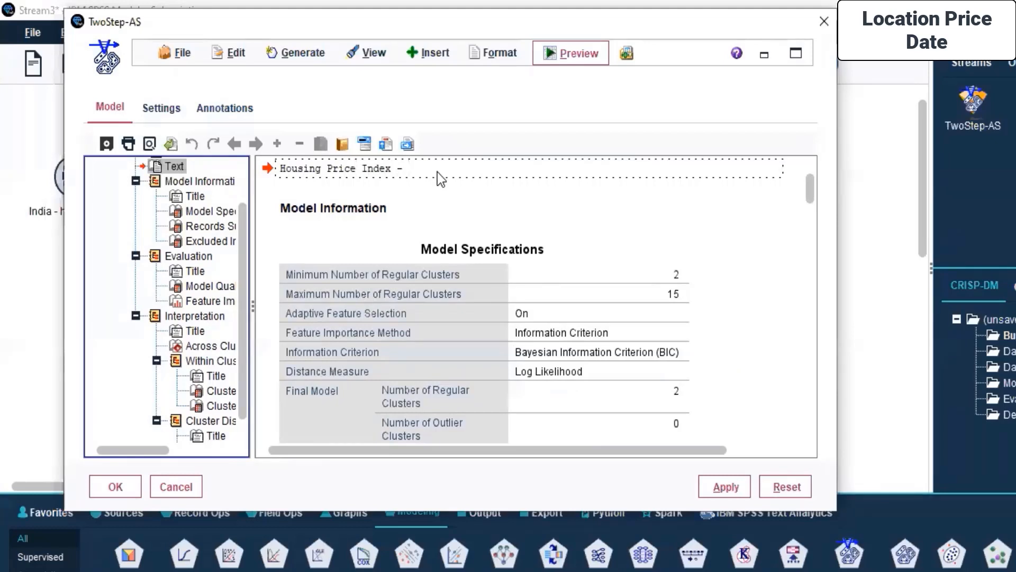
pyautogui.write('Twp')
pyautogui.moveTo(329, 30); pyautogui.dragTo(572, 22)
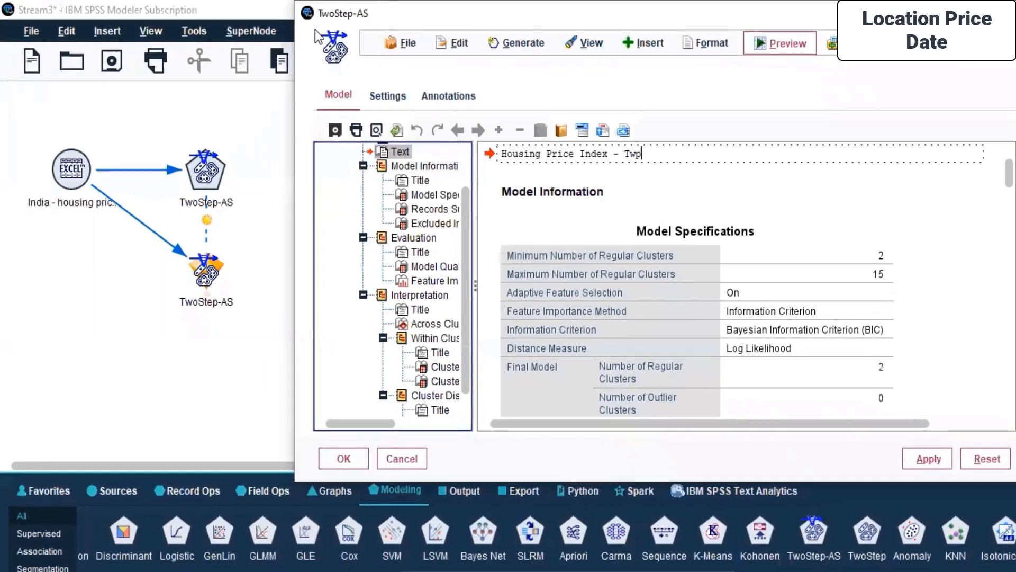
pyautogui.press('BackSpace')
pyautogui.write('o ')
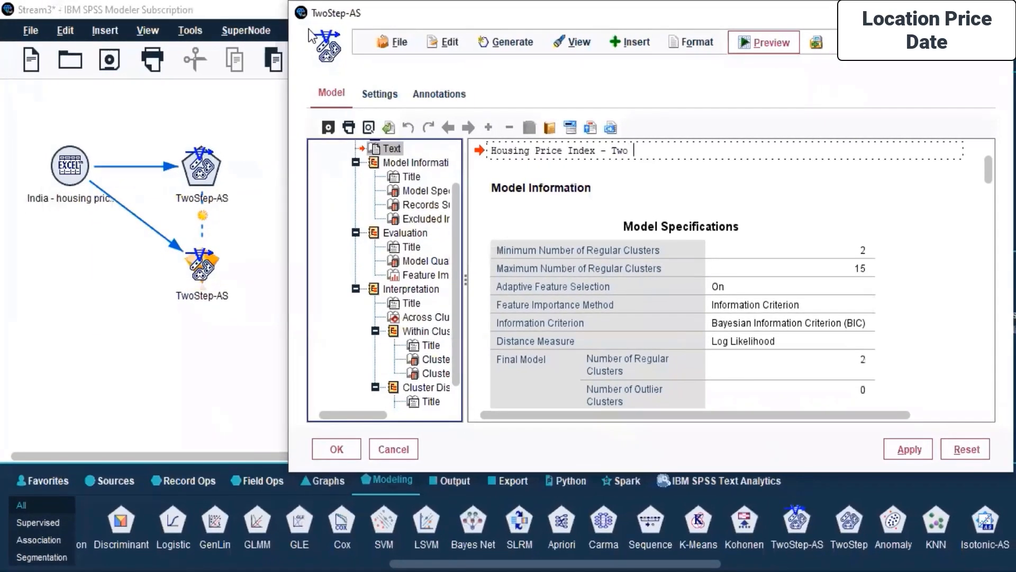
pyautogui.write('Step - AS')
# - Save the model output over the existing file TwoStep-AS-Housing price index.spv in the Day 7 folder, and close the model window
pyautogui.click(397, 42)
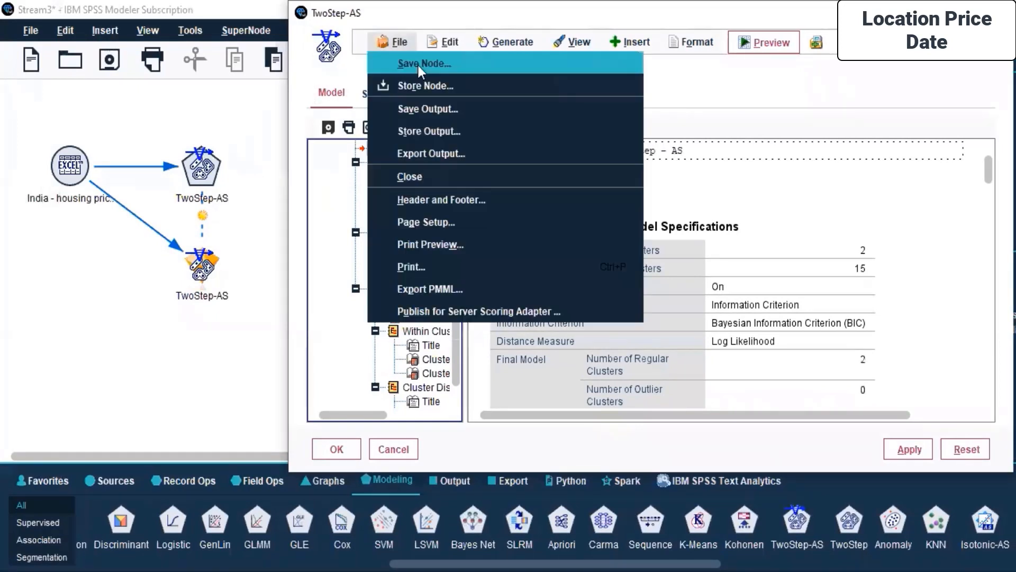
pyautogui.click(439, 109)
pyautogui.click(324, 128)
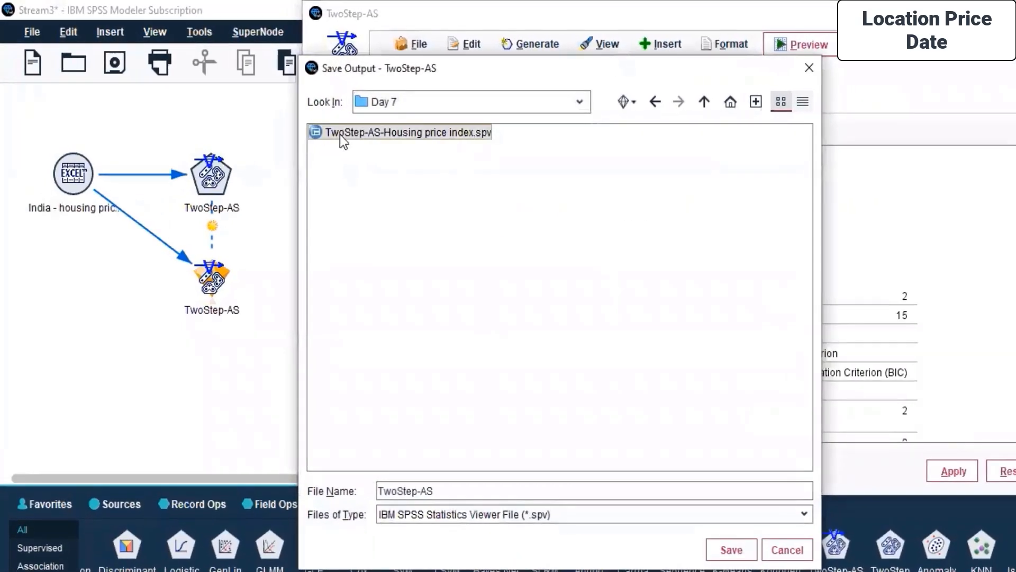
pyautogui.click(724, 549)
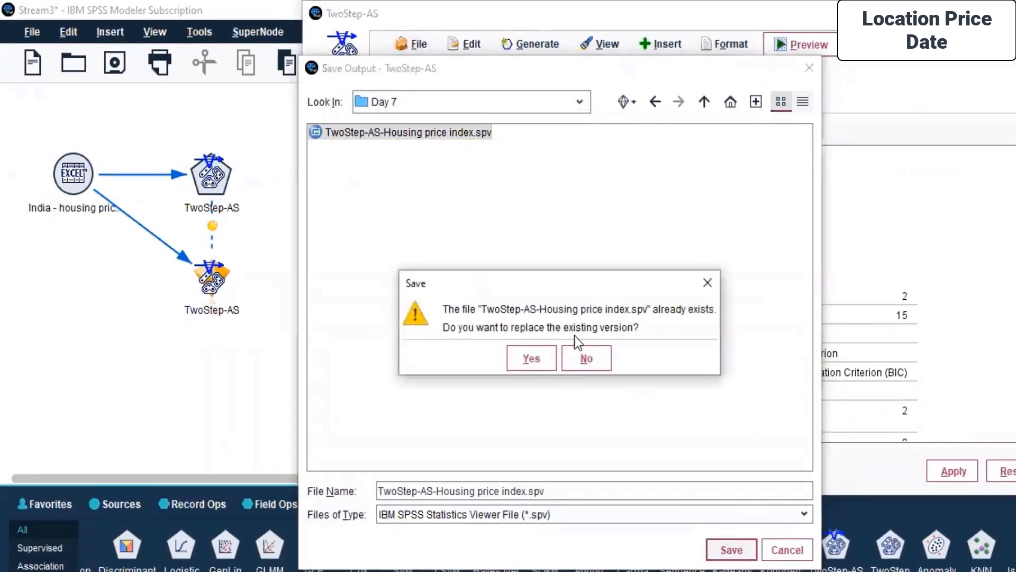
pyautogui.click(529, 358)
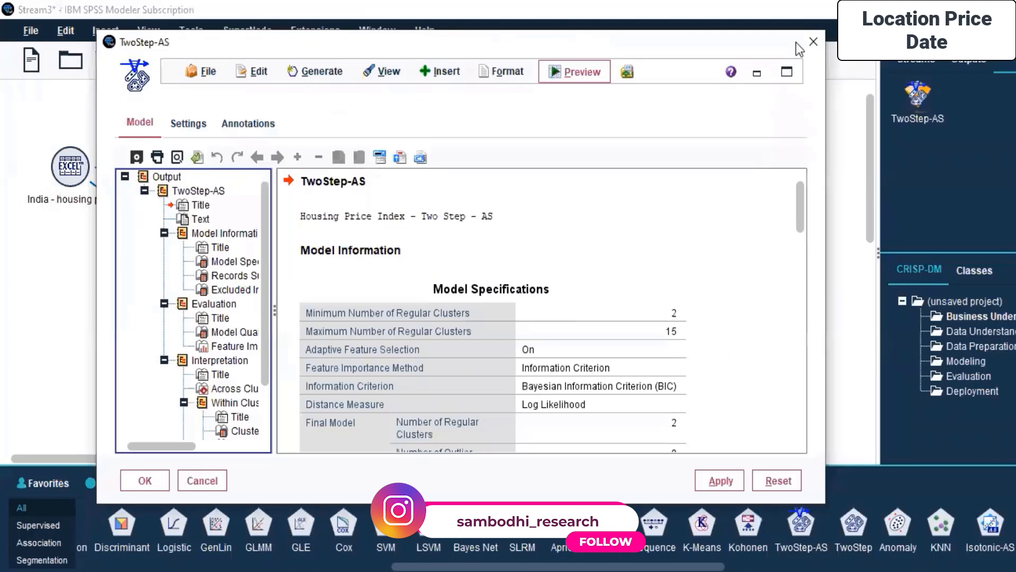
pyautogui.click(814, 42)
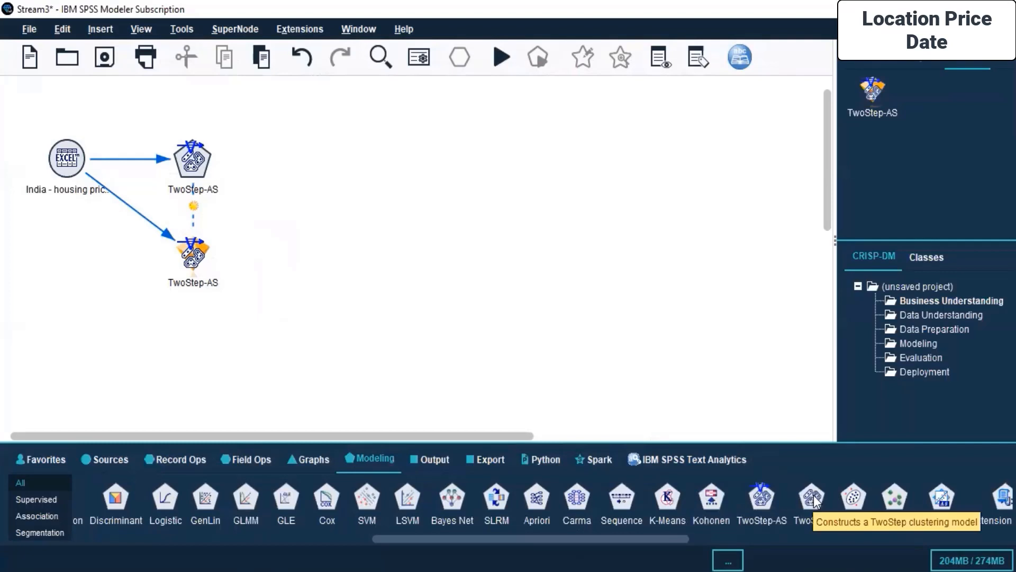
# - Add a TwoStep modeling node below the existing nodes on the canvas and connect the India housing price Excel source to it
pyautogui.moveTo(815, 500); pyautogui.dragTo(97, 365)
pyautogui.click(72, 165)
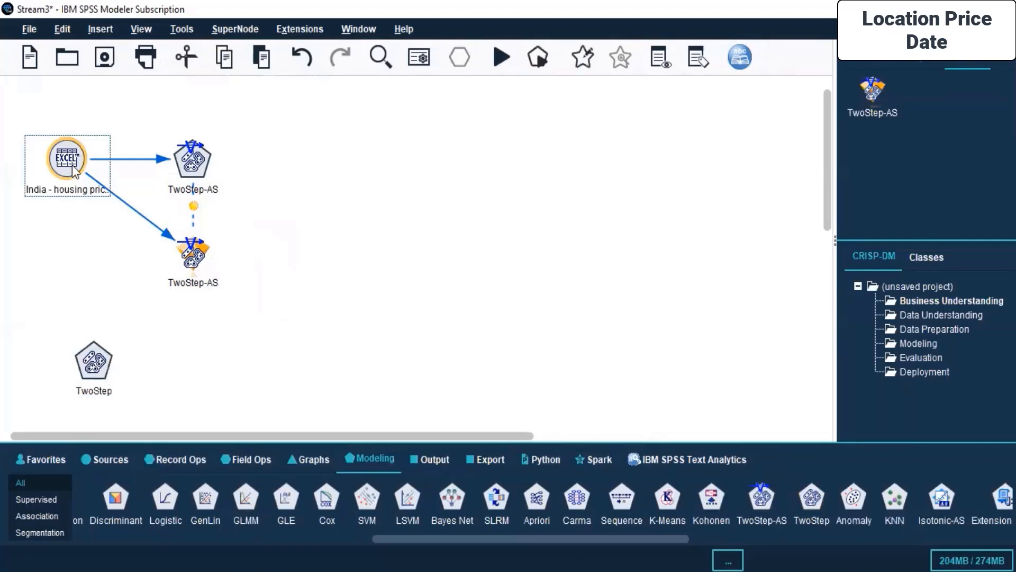
pyautogui.rightClick(72, 165)
pyautogui.click(96, 201)
pyautogui.click(90, 362)
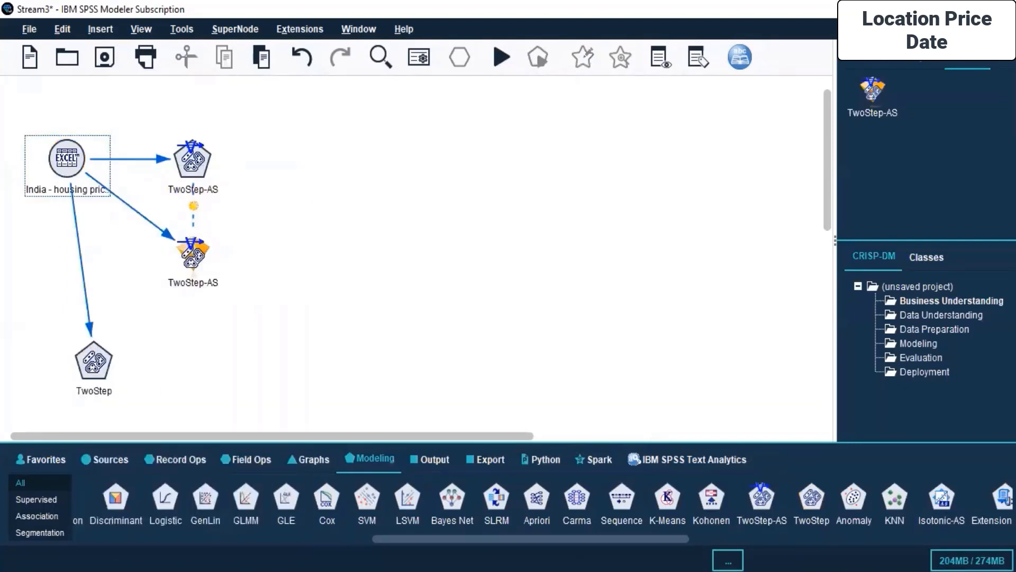
# - Switch to the SPSS Modeller.pdf course outline and review the pivot tables and export and saving output topics under Working with Outputs
pyautogui.hotkey('alt', 'Tab')
pyautogui.moveTo(624, 534); pyautogui.dragTo(743, 535)
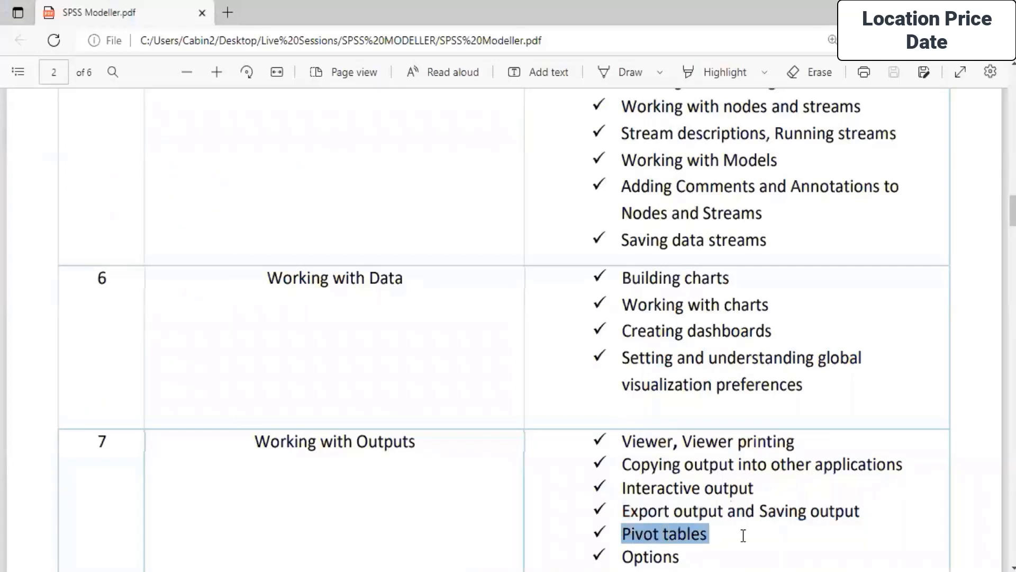
pyautogui.click(686, 508)
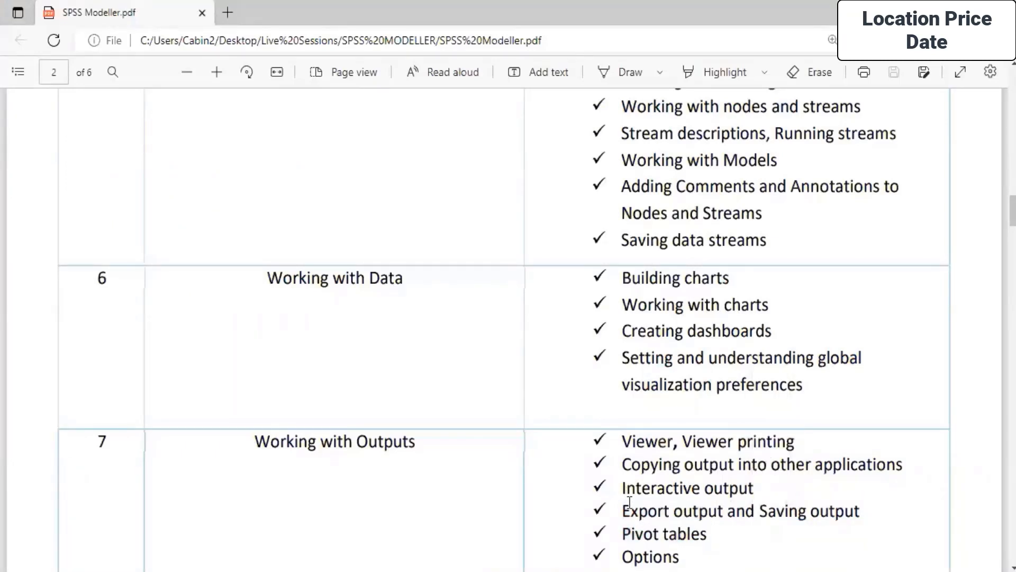
pyautogui.moveTo(624, 509); pyautogui.dragTo(878, 527)
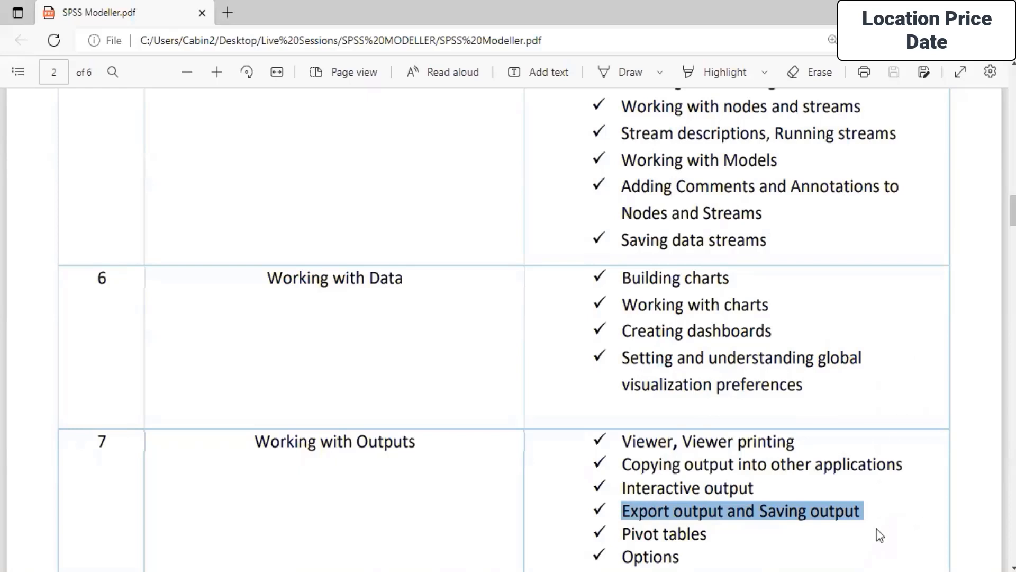
pyautogui.click(673, 453)
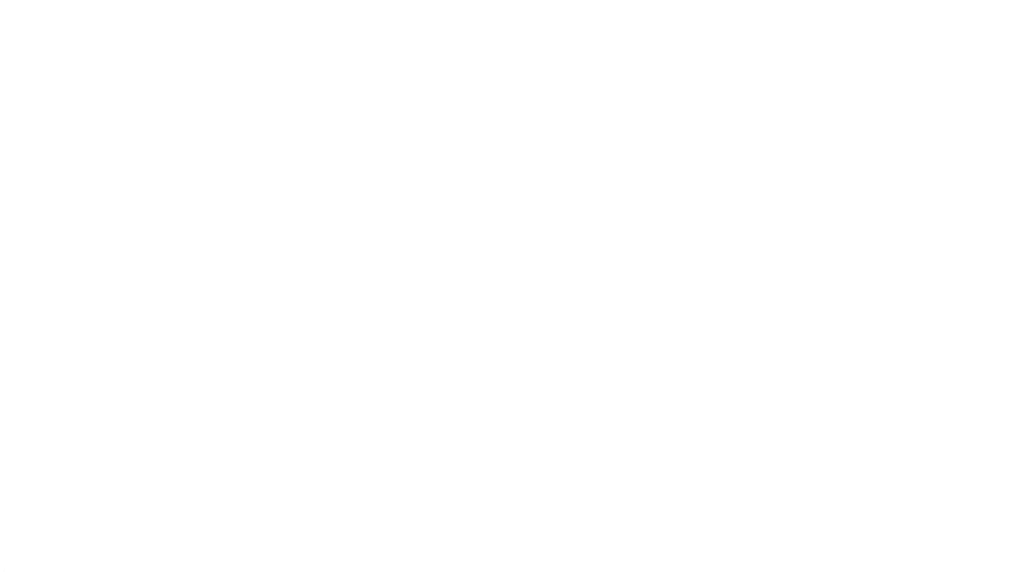